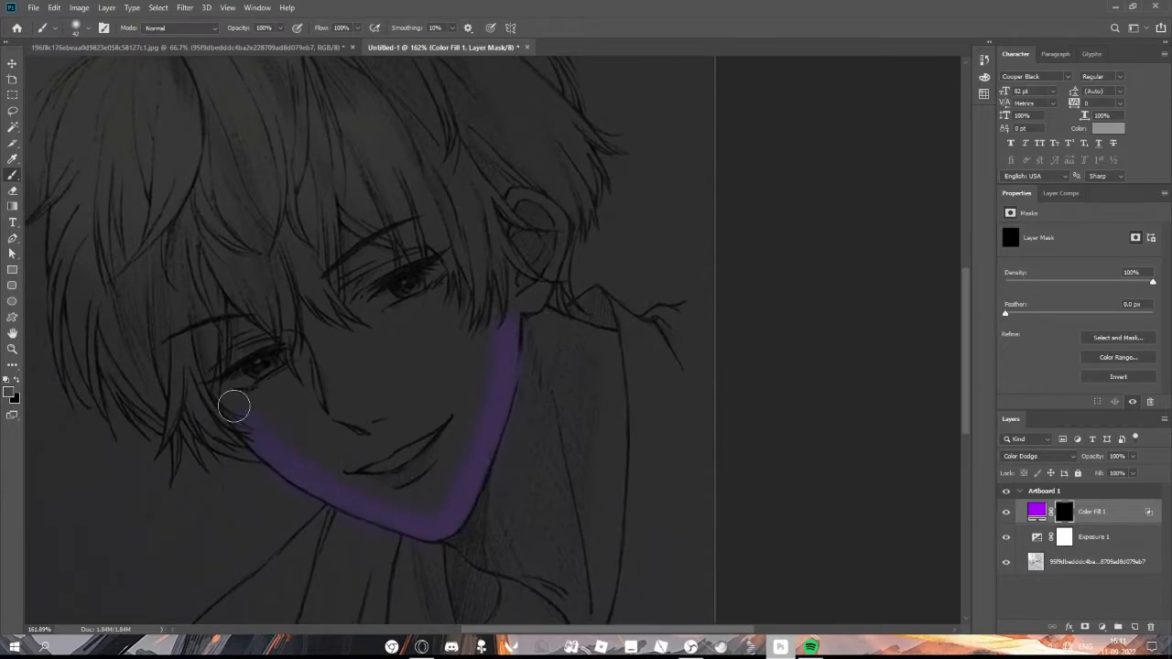
- Finish painting the purple glow along the cheek on the Color Fill 1 mask and erase the spill outside the jawline
{"action": "left_click_drag", "start_coordinate": [234, 406], "coordinate": [233, 400]}
{"action": "key", "text": "e"}
{"action": "right_click", "coordinate": [547, 326]}
{"action": "left_click_drag", "start_coordinate": [630, 397], "coordinate": [615, 407]}
{"action": "left_click", "coordinate": [576, 333]}
{"action": "left_click", "coordinate": [308, 28]}
{"action": "left_click", "coordinate": [591, 414]}
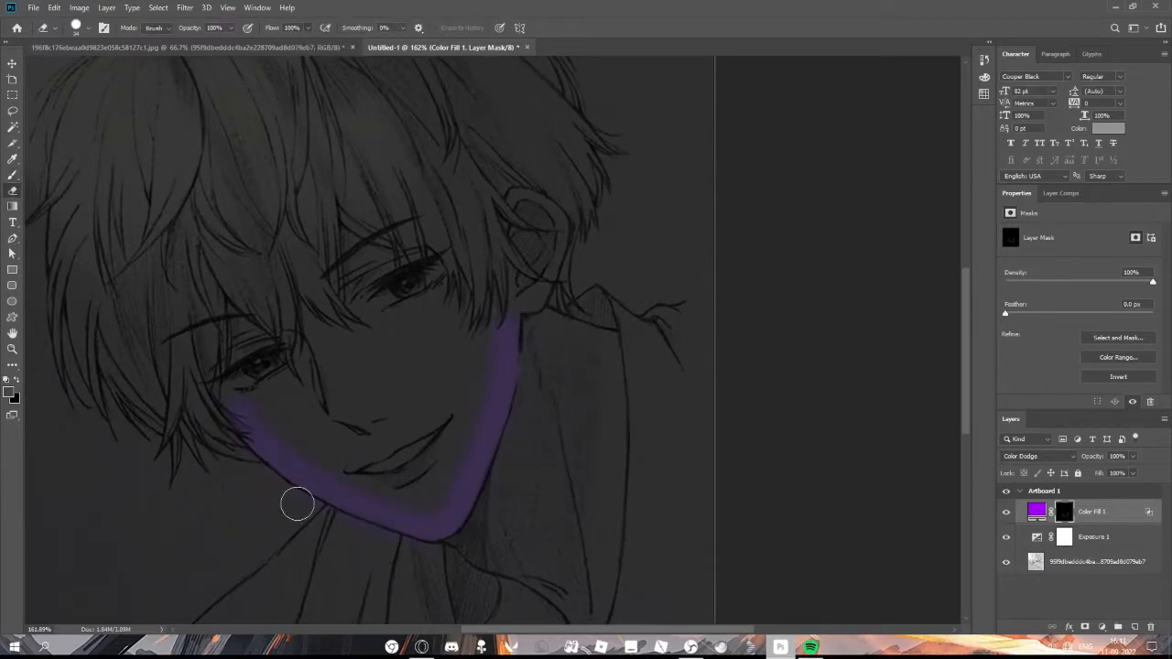
{"action": "mouse_move", "coordinate": [469, 542]}
{"action": "left_mouse_down", "text": "ctrl+space"}
{"action": "mouse_move", "coordinate": [507, 519]}
{"action": "mouse_move", "coordinate": [462, 519]}
{"action": "left_mouse_up", "text": "ctrl+space"}
{"action": "key", "text": "b"}
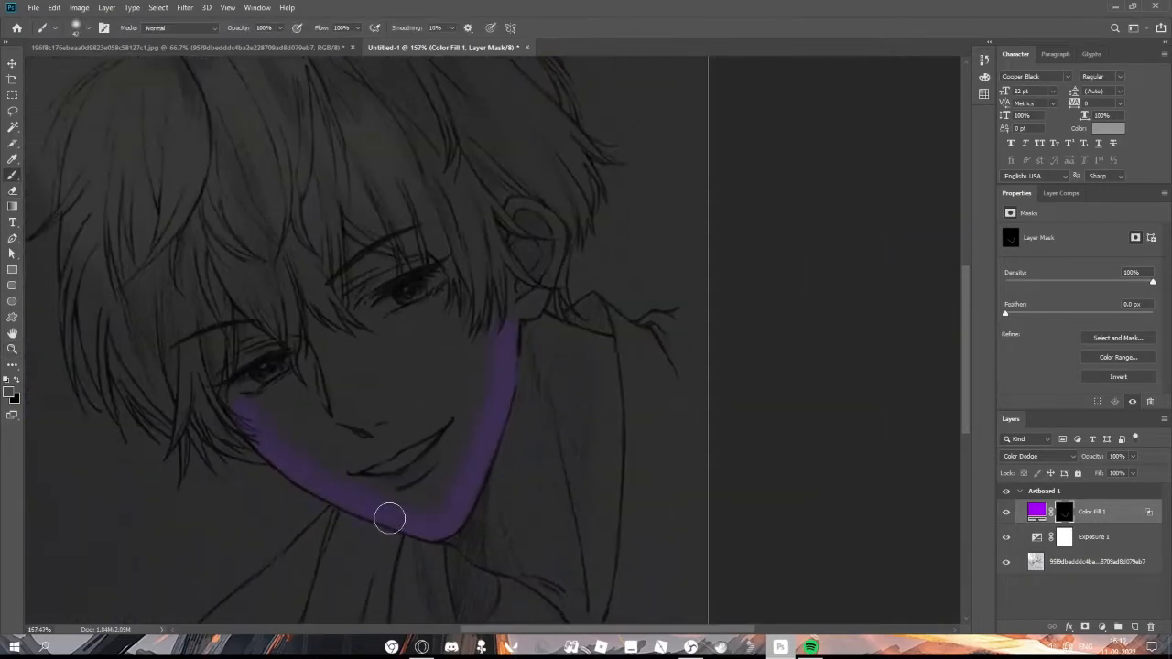
{"action": "key", "text": "e"}
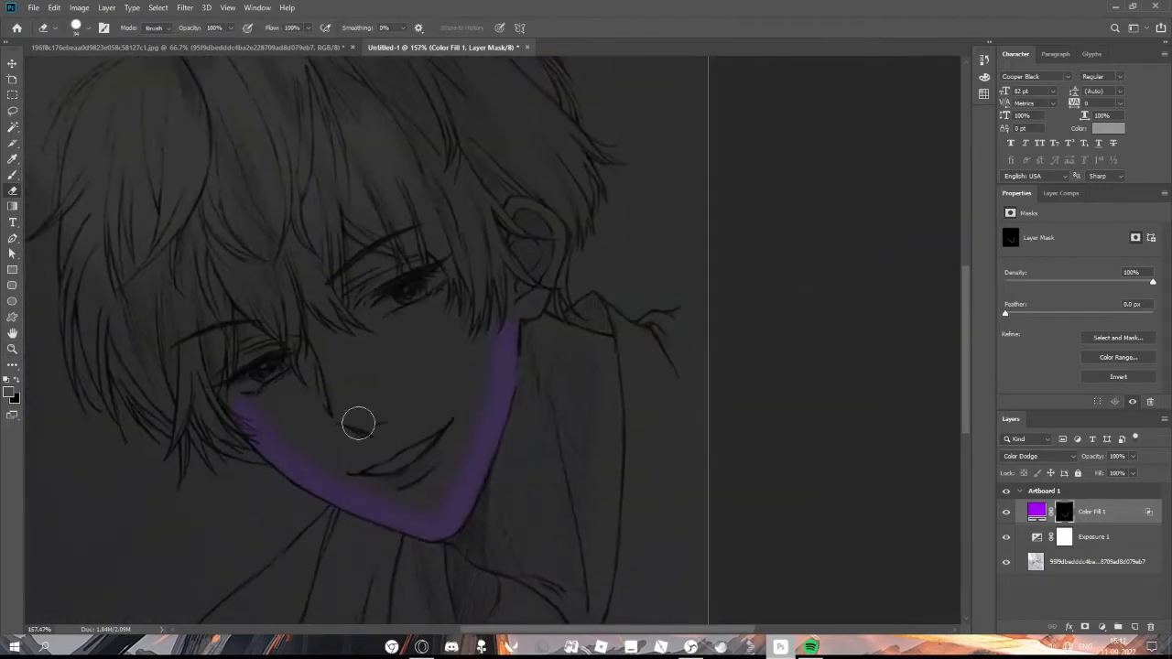
{"action": "scroll", "coordinate": [358, 423], "scroll_direction": "up", "scroll_amount": 3}
{"action": "key", "text": "b"}
{"action": "key", "text": "e"}
{"action": "scroll", "coordinate": [222, 423], "scroll_direction": "up", "scroll_amount": 3}
{"action": "scroll", "coordinate": [223, 424], "scroll_direction": "down", "scroll_amount": 4}
{"action": "key", "text": "b"}
- Add a purple Solid Color fill layer blended with Color Dodge and invert its mask to black
{"action": "left_click", "coordinate": [1103, 627]}
{"action": "left_click", "coordinate": [1095, 413]}
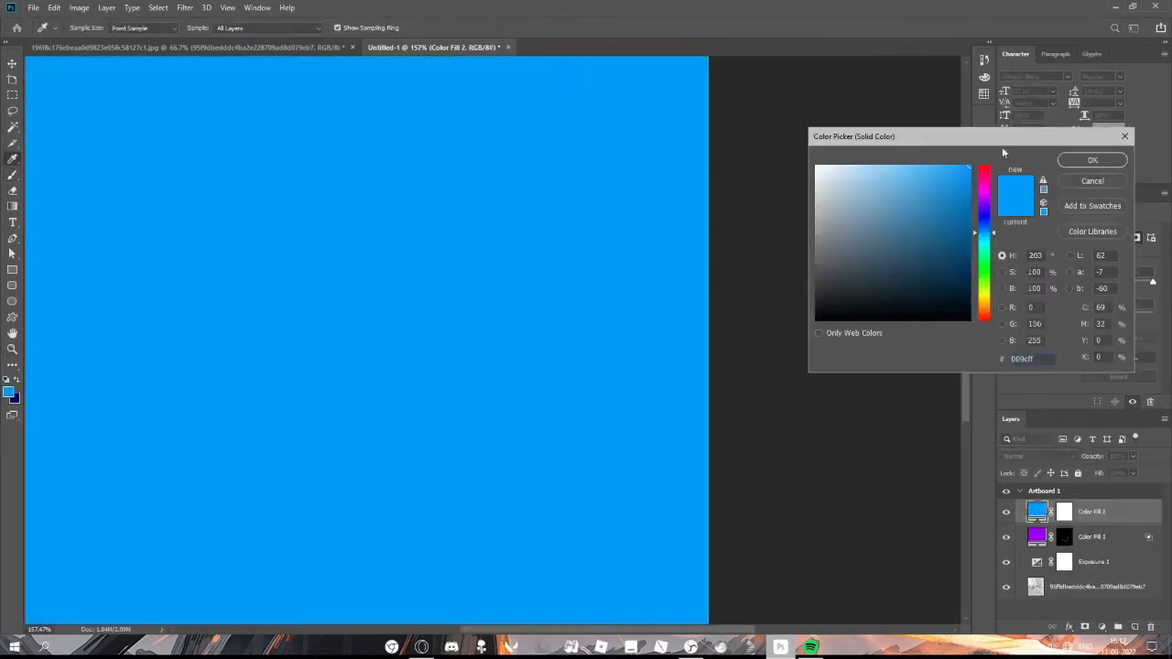
{"action": "left_click", "coordinate": [1036, 536]}
{"action": "left_click", "coordinate": [1092, 161]}
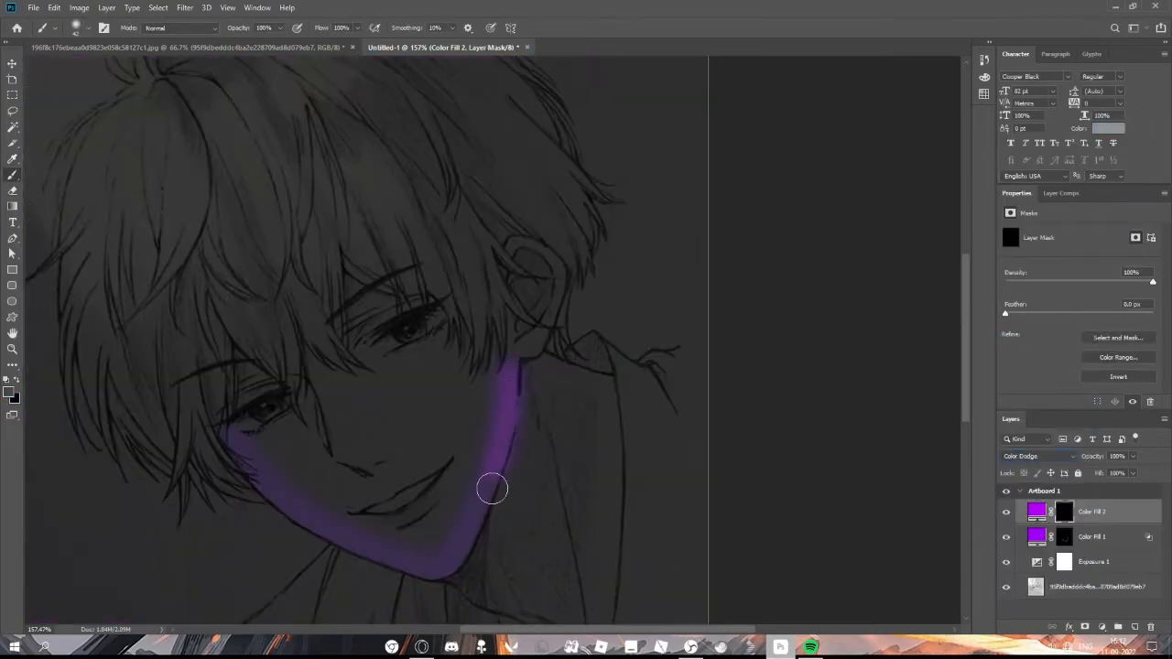
- Brush a brighter purple band along the jawline on the Color Fill 2 mask and erase the spill outside the face
{"action": "key", "text": "e"}
{"action": "scroll", "coordinate": [247, 504], "scroll_direction": "up", "scroll_amount": 2}
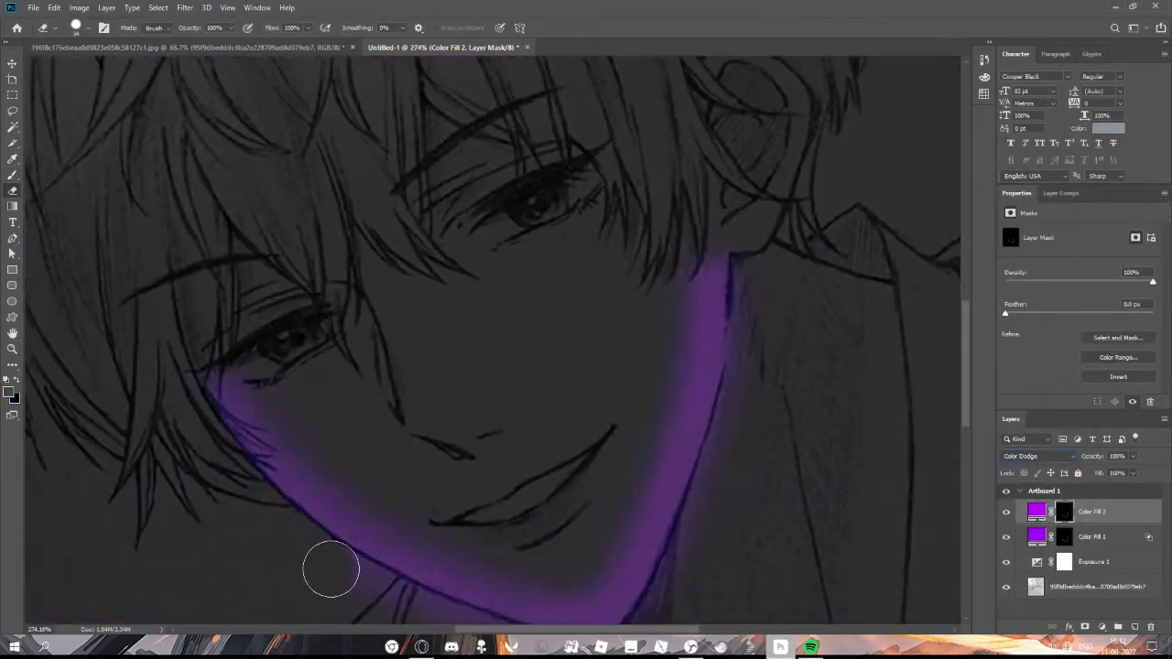
{"action": "scroll", "coordinate": [348, 531], "scroll_direction": "up", "scroll_amount": 2}
{"action": "mouse_move", "coordinate": [373, 491]}
{"action": "left_mouse_down"}
{"action": "mouse_move", "coordinate": [540, 561]}
{"action": "mouse_move", "coordinate": [612, 566]}
{"action": "mouse_move", "coordinate": [665, 521]}
{"action": "mouse_move", "coordinate": [691, 479]}
{"action": "left_mouse_up"}
{"action": "scroll", "coordinate": [691, 479], "scroll_direction": "up", "scroll_amount": 1}
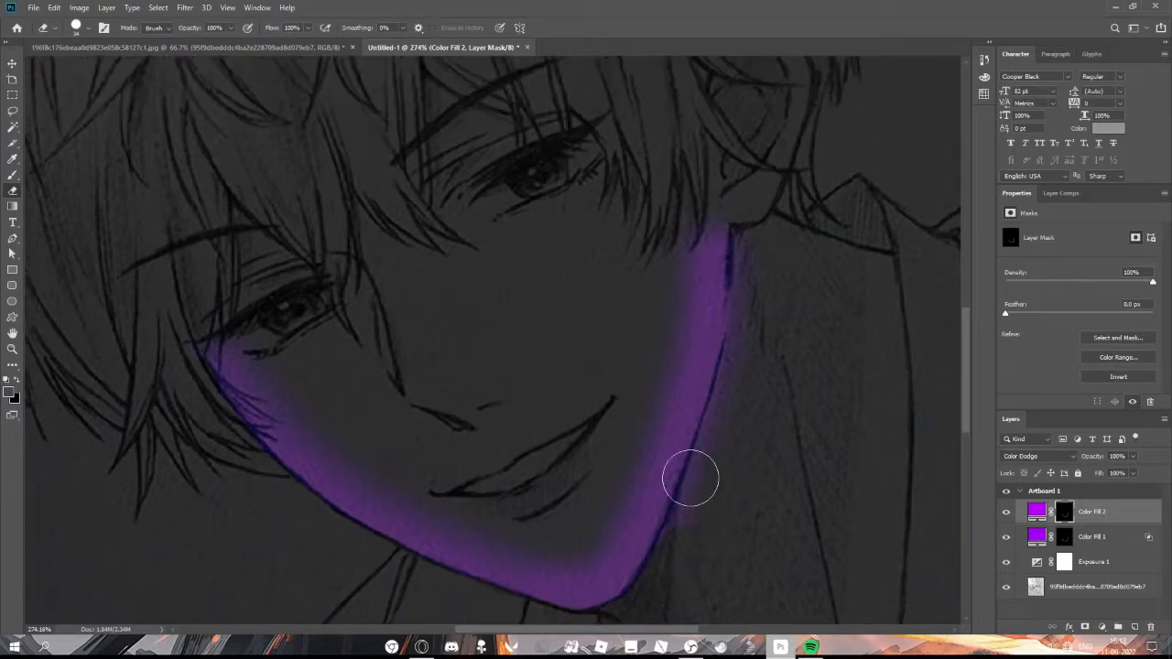
{"action": "left_click_drag", "start_coordinate": [758, 238], "coordinate": [758, 272]}
- Raise the Blend If black limit for the underlying layer in Color Fill 2's blending options so the line art shows through
{"action": "right_click", "coordinate": [1037, 511]}
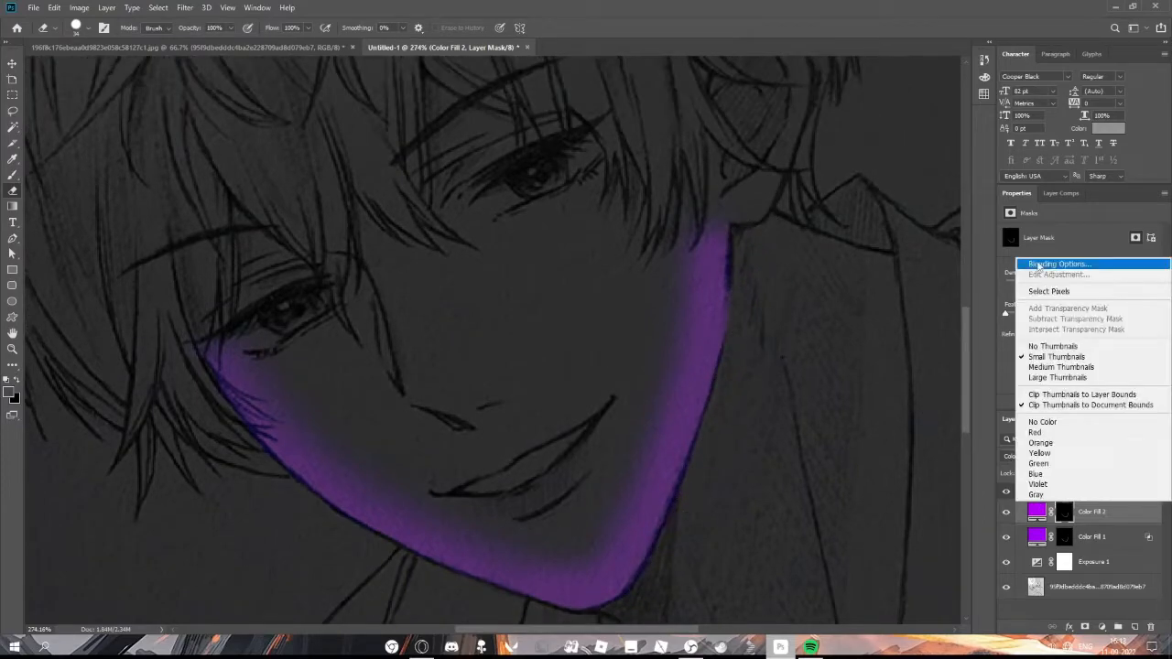
{"action": "left_click", "coordinate": [1062, 263]}
{"action": "left_click_drag", "start_coordinate": [858, 381], "coordinate": [854, 380]}
{"action": "left_click", "coordinate": [1112, 164]}
{"action": "scroll", "coordinate": [805, 305], "scroll_direction": "up", "scroll_amount": 2}
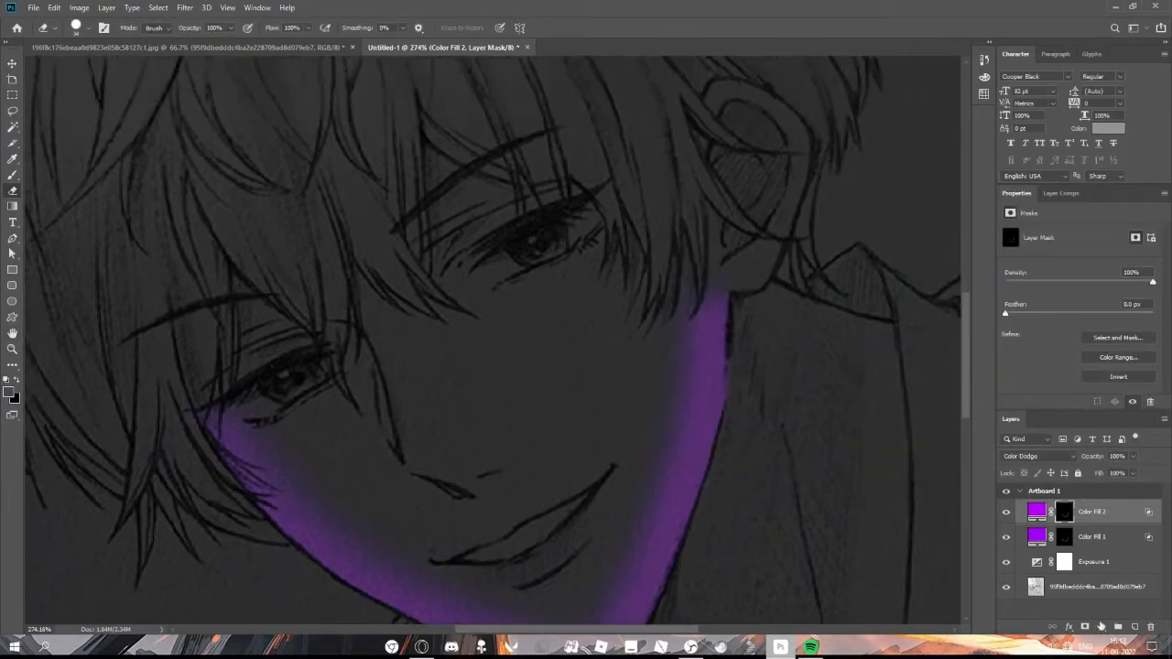
{"action": "left_click", "coordinate": [1102, 628]}
{"action": "left_click", "coordinate": [1122, 363]}
{"action": "left_click", "coordinate": [989, 192]}
{"action": "left_click", "coordinate": [1092, 160]}
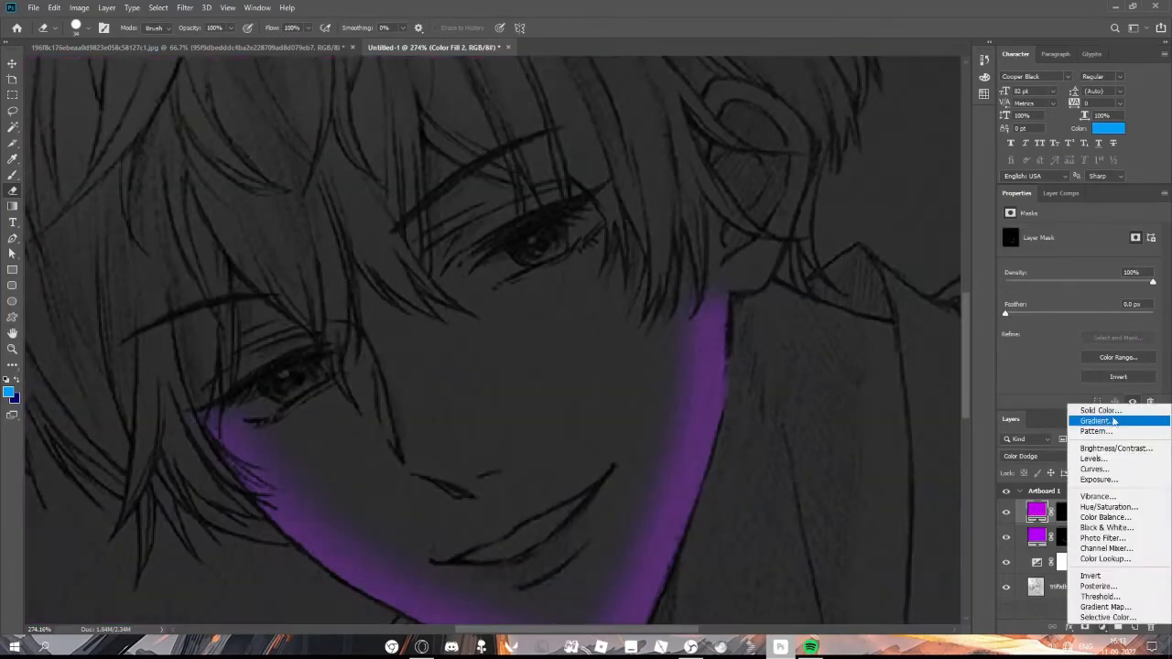
- Add an Exposure adjustment layer above Color Fill 2 with exposure +3.80 and invert its mask
{"action": "left_click", "coordinate": [1098, 498]}
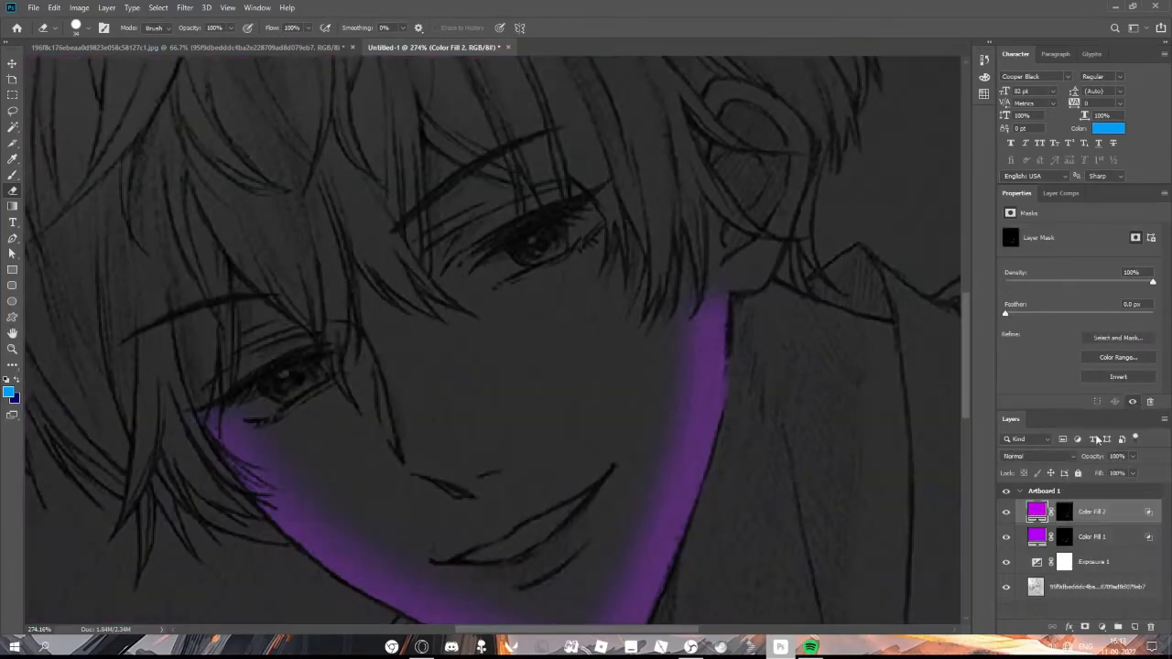
{"action": "left_click_drag", "start_coordinate": [1078, 263], "coordinate": [1120, 264]}
{"action": "key", "text": "ctrl+i"}
- Paint the brightening along the jawline on the Exposure 2 mask, cleaning its outer edge, and slightly lower the layer's exposure
{"action": "key", "text": "b"}
{"action": "scroll", "coordinate": [649, 322], "scroll_direction": "down", "scroll_amount": 2}
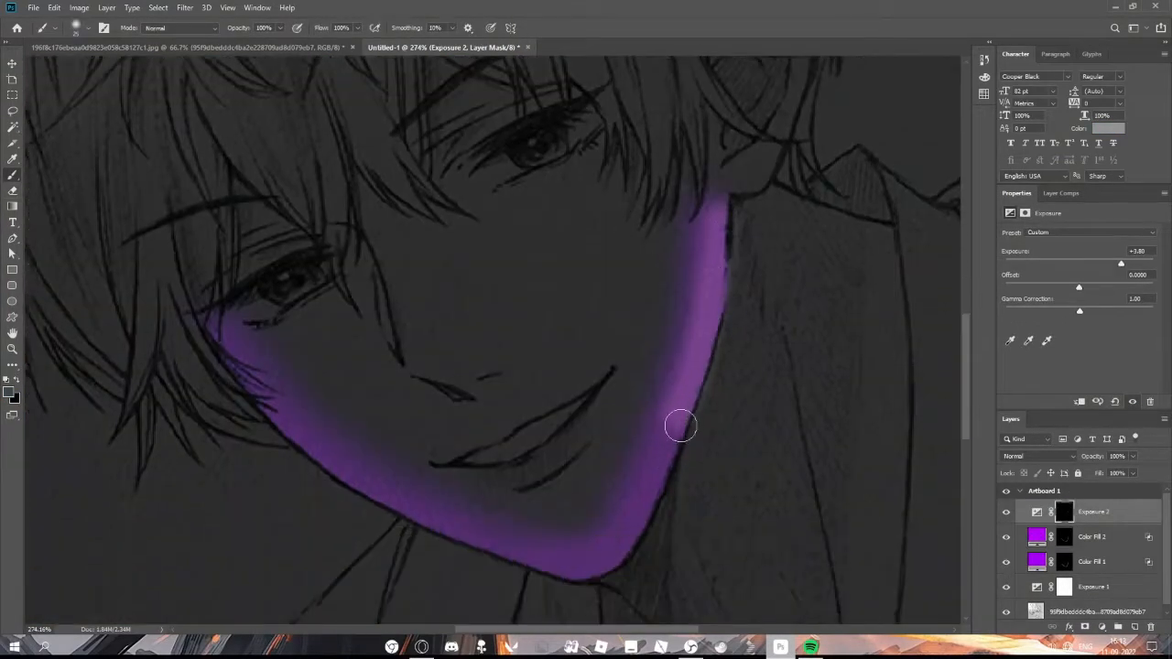
{"action": "scroll", "coordinate": [641, 467], "scroll_direction": "down", "scroll_amount": 1}
{"action": "key", "text": "e"}
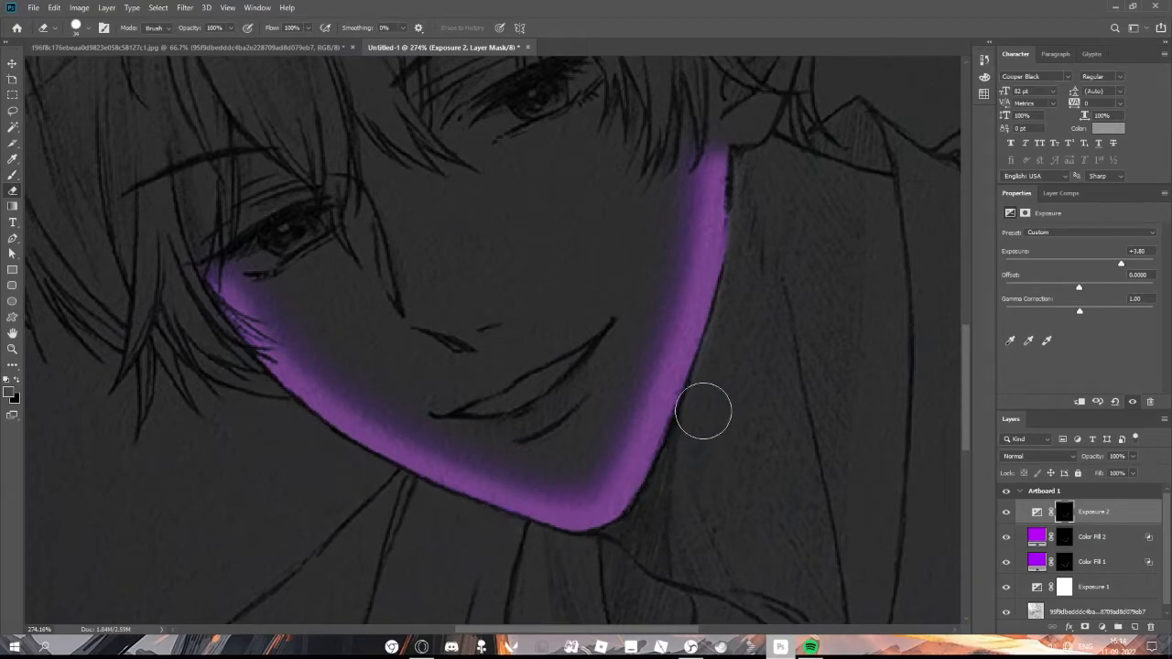
{"action": "scroll", "coordinate": [758, 151], "scroll_direction": "up", "scroll_amount": 2}
{"action": "left_click", "coordinate": [1037, 511]}
{"action": "mouse_move", "coordinate": [1122, 263]}
{"action": "left_mouse_down"}
{"action": "mouse_move", "coordinate": [985, 253]}
{"action": "mouse_move", "coordinate": [1116, 262]}
{"action": "left_mouse_up"}
- Add a bright pinkish-magenta Solid Color fill layer on top and set its blend mode to Color Dodge
{"action": "key", "text": "z"}
{"action": "mouse_move", "coordinate": [860, 364]}
{"action": "left_mouse_down"}
{"action": "mouse_move", "coordinate": [765, 401]}
{"action": "mouse_move", "coordinate": [835, 402]}
{"action": "left_mouse_up"}
{"action": "scroll", "coordinate": [835, 403], "scroll_direction": "down", "scroll_amount": 1}
{"action": "left_click", "coordinate": [1101, 627]}
{"action": "left_click", "coordinate": [1110, 360]}
{"action": "left_click", "coordinate": [983, 194]}
{"action": "left_click", "coordinate": [1092, 159]}
{"action": "left_click", "coordinate": [1037, 456]}
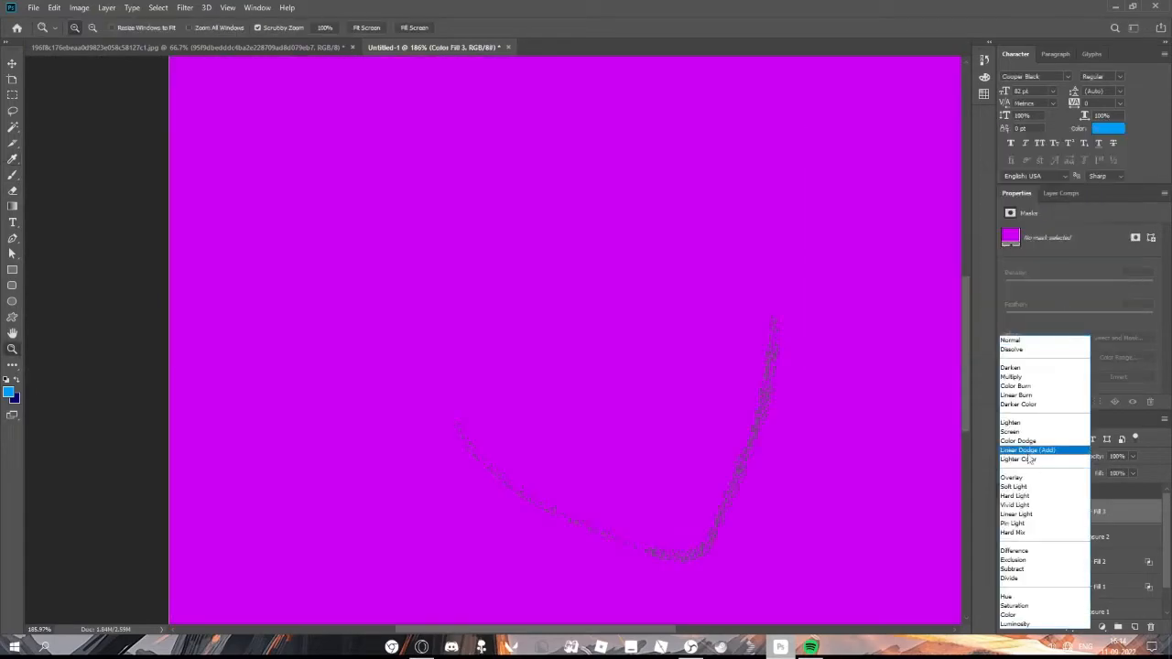
{"action": "left_click", "coordinate": [1024, 440]}
{"action": "double_click", "coordinate": [1036, 513]}
{"action": "left_click", "coordinate": [986, 192]}
{"action": "left_click", "coordinate": [1093, 159]}
- Raise the Blend If black limit for the layer underlying Color Fill 3 and invert the Color Fill 3 mask
{"action": "double_click", "coordinate": [1123, 513]}
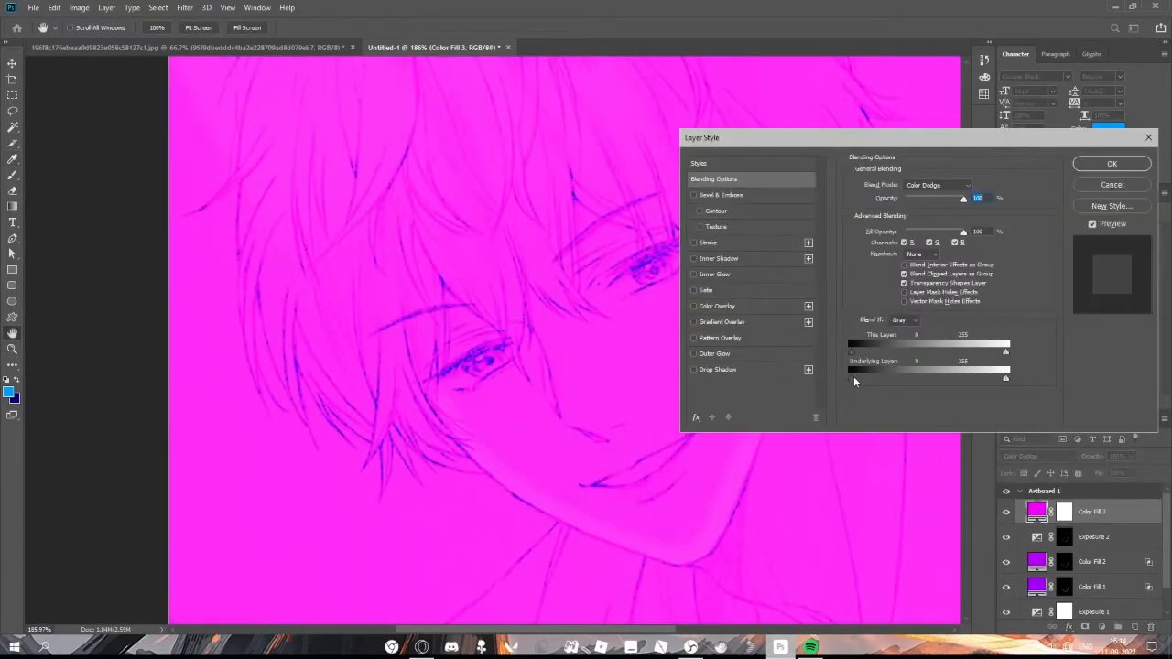
{"action": "left_click_drag", "start_coordinate": [853, 378], "coordinate": [892, 378]}
{"action": "left_click", "coordinate": [1111, 164]}
{"action": "left_click", "coordinate": [1065, 514]}
{"action": "key", "text": "ctrl+i"}
- Paint a thin magenta highlight along the outer jawline on the Color Fill 3 mask with a small brush and tidy its edge
{"action": "key", "text": "b"}
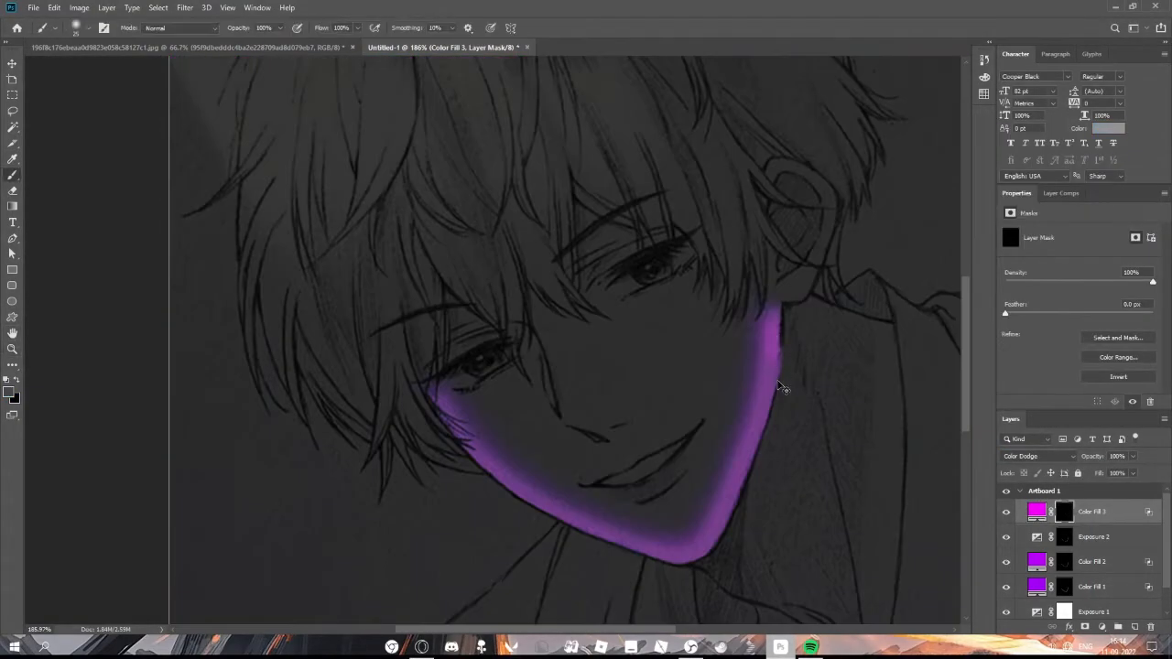
{"action": "right_click", "coordinate": [782, 384]}
{"action": "key", "text": "Escape"}
{"action": "scroll", "coordinate": [700, 436], "scroll_direction": "down", "scroll_amount": 2}
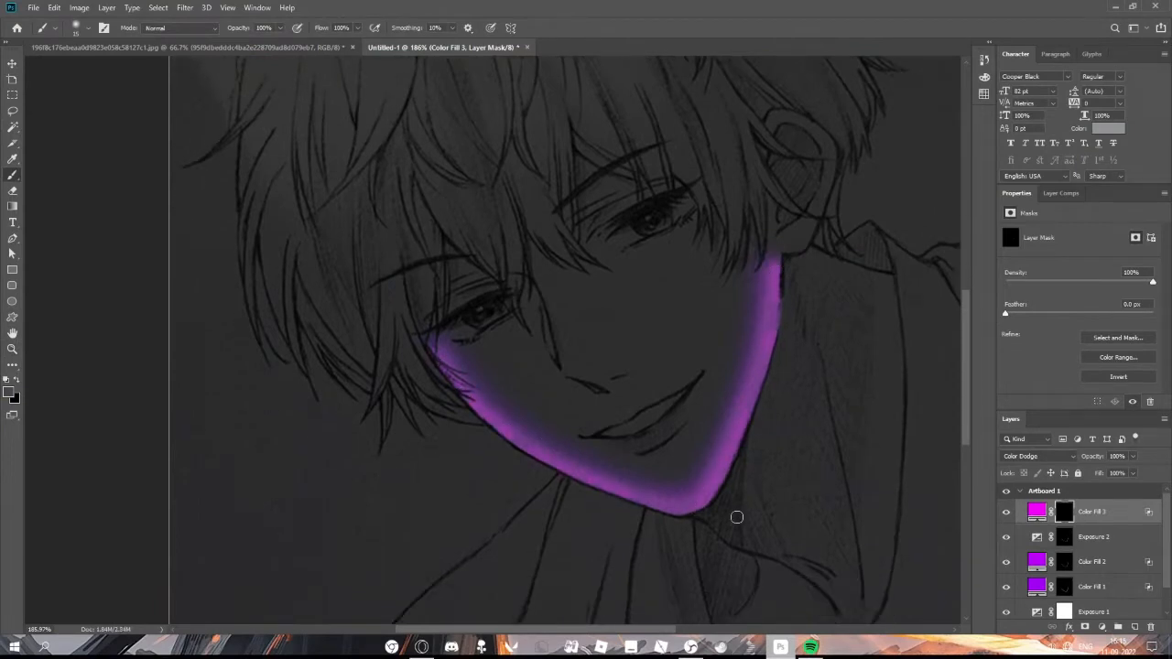
{"action": "scroll", "coordinate": [549, 462], "scroll_direction": "down", "scroll_amount": 4}
{"action": "key", "text": "e"}
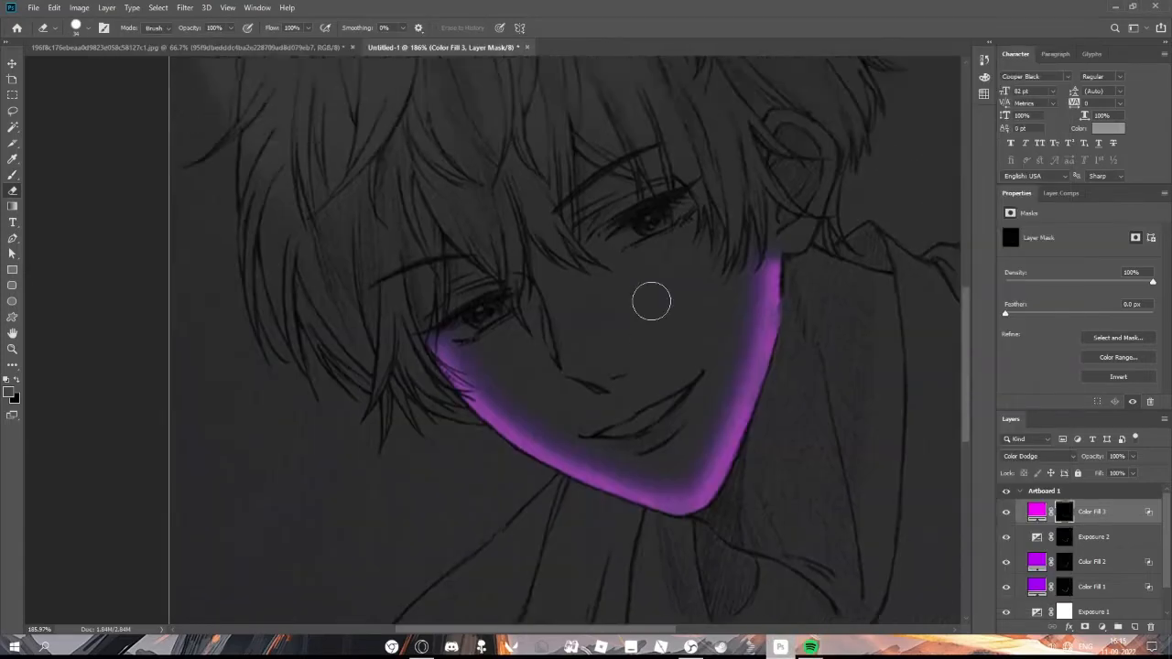
{"action": "scroll", "coordinate": [784, 366], "scroll_direction": "up", "scroll_amount": 2}
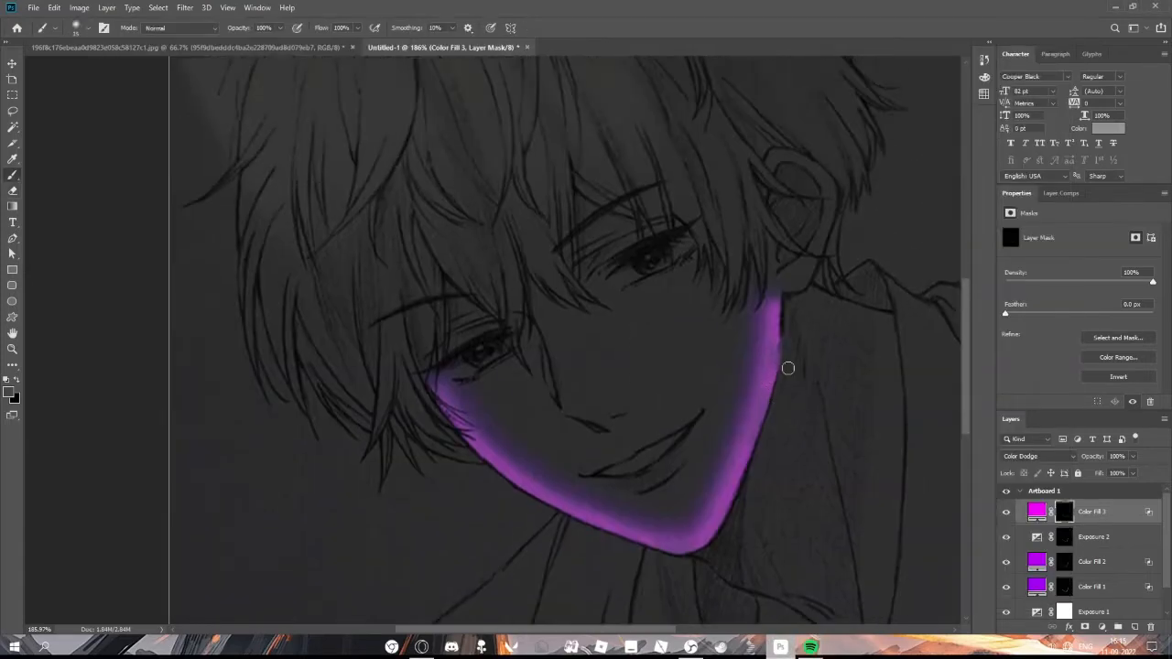
- Add another purple Solid Color fill layer on top, set it to Color Dodge and invert its mask
{"action": "key", "text": "z"}
{"action": "left_click", "coordinate": [1102, 627]}
{"action": "left_click", "coordinate": [1101, 413]}
{"action": "left_click", "coordinate": [985, 195]}
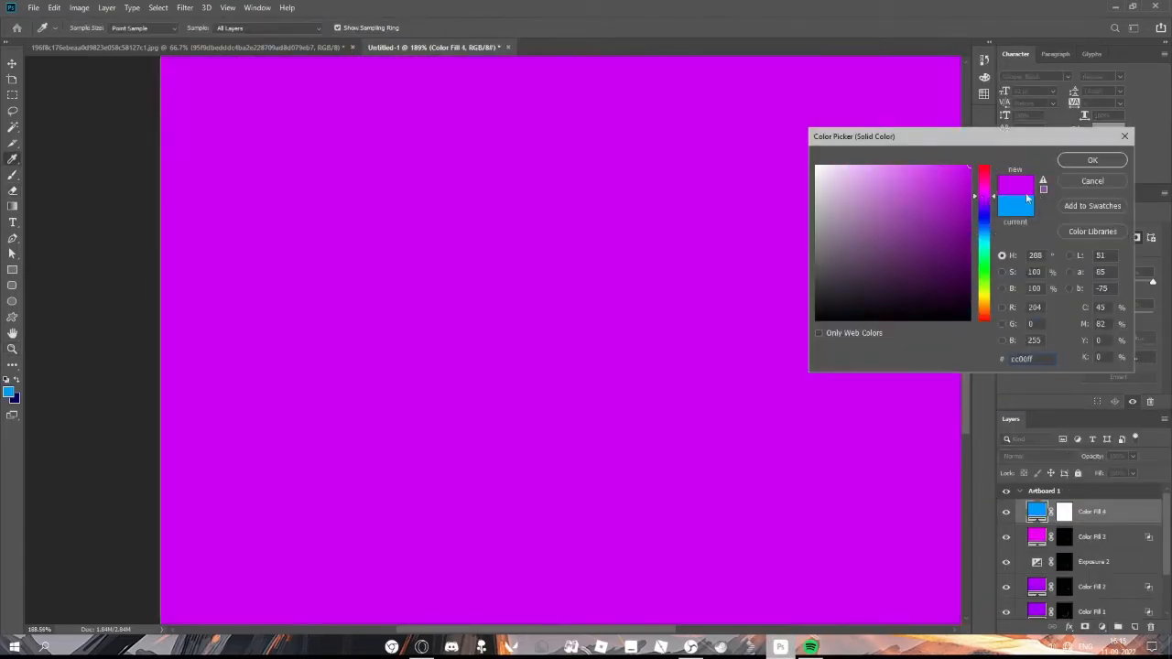
{"action": "left_click", "coordinate": [1093, 160]}
{"action": "left_click", "coordinate": [1038, 456]}
{"action": "left_click", "coordinate": [1018, 442]}
{"action": "left_click", "coordinate": [1064, 512]}
{"action": "key", "text": "ctrl+i"}
- Brush a faint purple glow around the jaw and cheeks on the Color Fill 4 mask with a large soft brush at 13% flow
{"action": "right_click", "coordinate": [760, 434]}
{"action": "right_click", "coordinate": [760, 411]}
{"action": "left_click", "coordinate": [358, 283]}
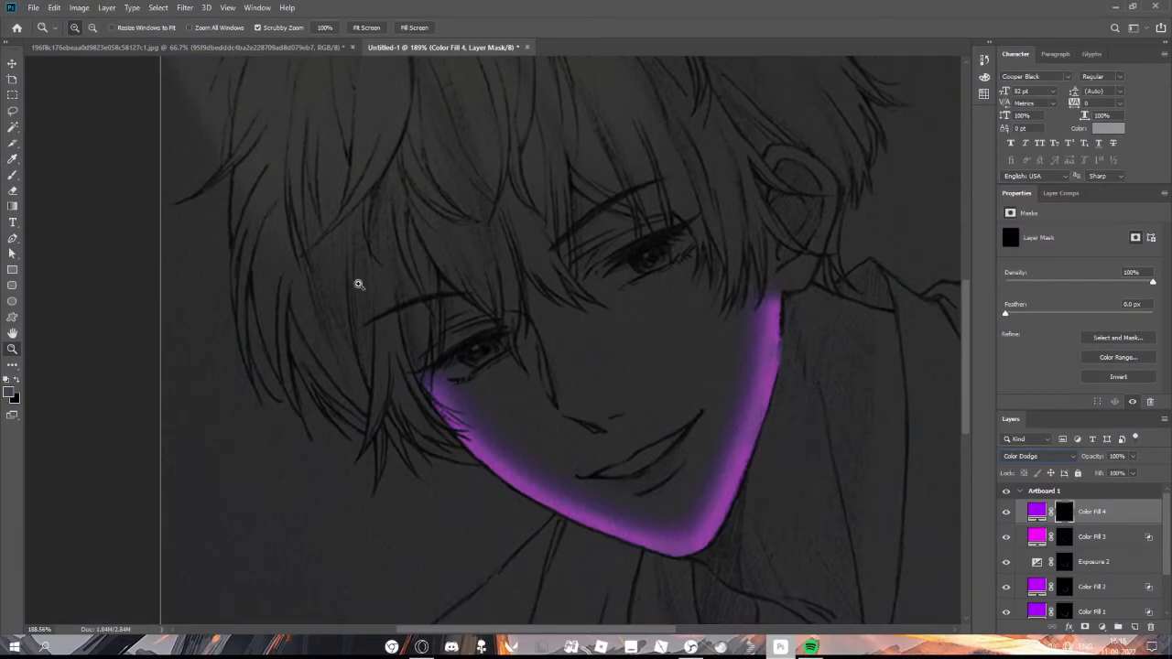
{"action": "key", "text": "b"}
{"action": "right_click", "coordinate": [550, 351]}
{"action": "left_click_drag", "start_coordinate": [619, 380], "coordinate": [645, 381]}
{"action": "left_click", "coordinate": [356, 29]}
{"action": "left_click", "coordinate": [306, 41]}
{"action": "key", "text": "z"}
{"action": "left_click_drag", "start_coordinate": [793, 392], "coordinate": [728, 389]}
{"action": "key", "text": "b"}
{"action": "left_click_drag", "start_coordinate": [784, 327], "coordinate": [586, 403]}
{"action": "scroll", "coordinate": [846, 393], "scroll_direction": "up", "scroll_amount": 1}
{"action": "scroll", "coordinate": [846, 392], "scroll_direction": "up", "scroll_amount": 3}
{"action": "scroll", "coordinate": [846, 393], "scroll_direction": "down", "scroll_amount": 1}
{"action": "scroll", "coordinate": [1060, 597], "scroll_direction": "down", "scroll_amount": 1}
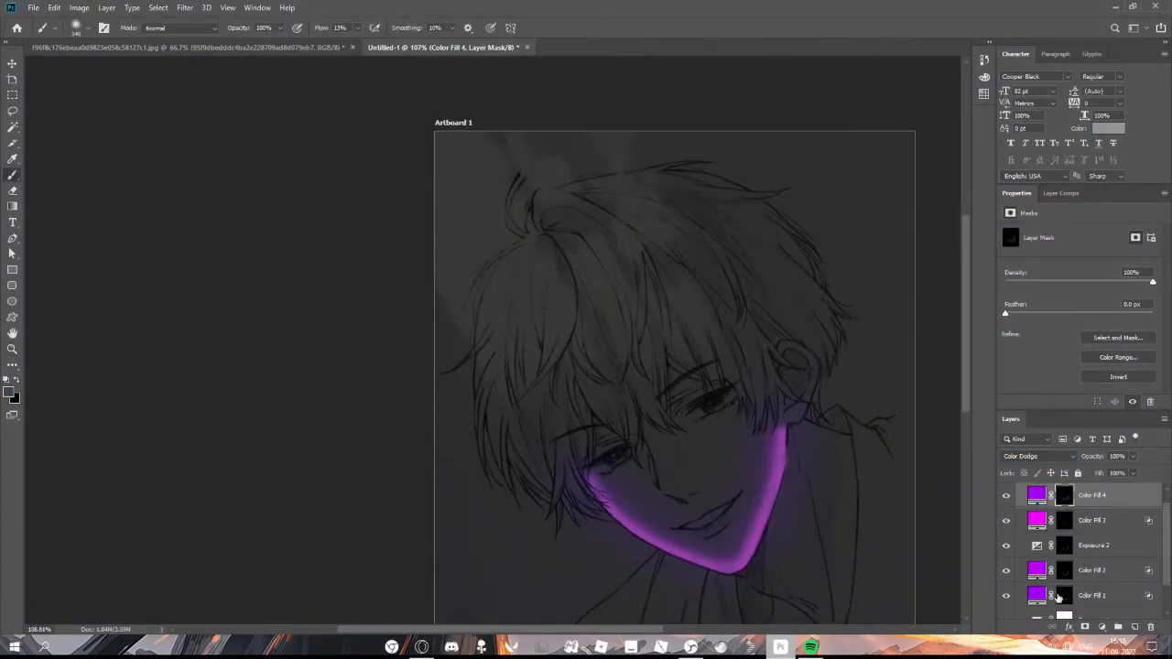
- Paint purple onto the lower hair strands and bangs on the Color Fill 1 mask with a small brush at 100% flow
{"action": "left_click", "coordinate": [1060, 597]}
{"action": "scroll", "coordinate": [778, 449], "scroll_direction": "up", "scroll_amount": 1}
{"action": "right_click", "coordinate": [774, 449]}
{"action": "left_click", "coordinate": [357, 30]}
{"action": "left_click_drag", "start_coordinate": [358, 42], "coordinate": [412, 42]}
{"action": "left_click_drag", "start_coordinate": [751, 367], "coordinate": [807, 409]}
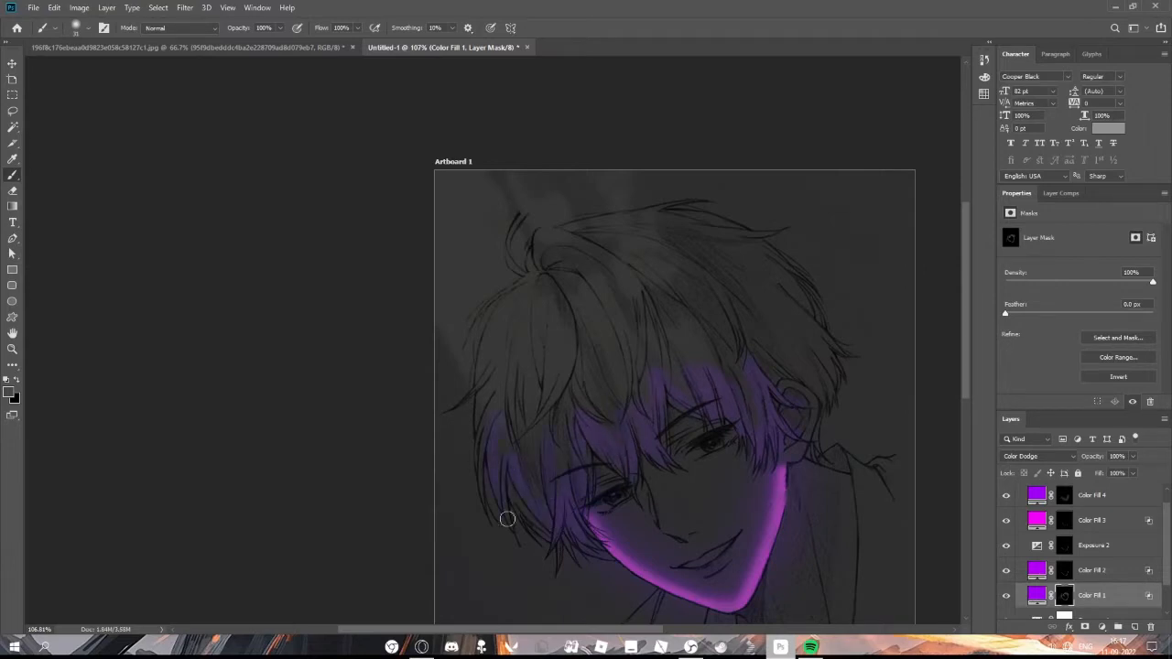
- Erase the purple spill outside the hair strands above the left-hand eye on the Color Fill 1 mask with a 9 px eraser
{"action": "key", "text": "e"}
{"action": "scroll", "coordinate": [476, 371], "scroll_direction": "up", "scroll_amount": 5}
{"action": "right_click", "coordinate": [404, 420]}
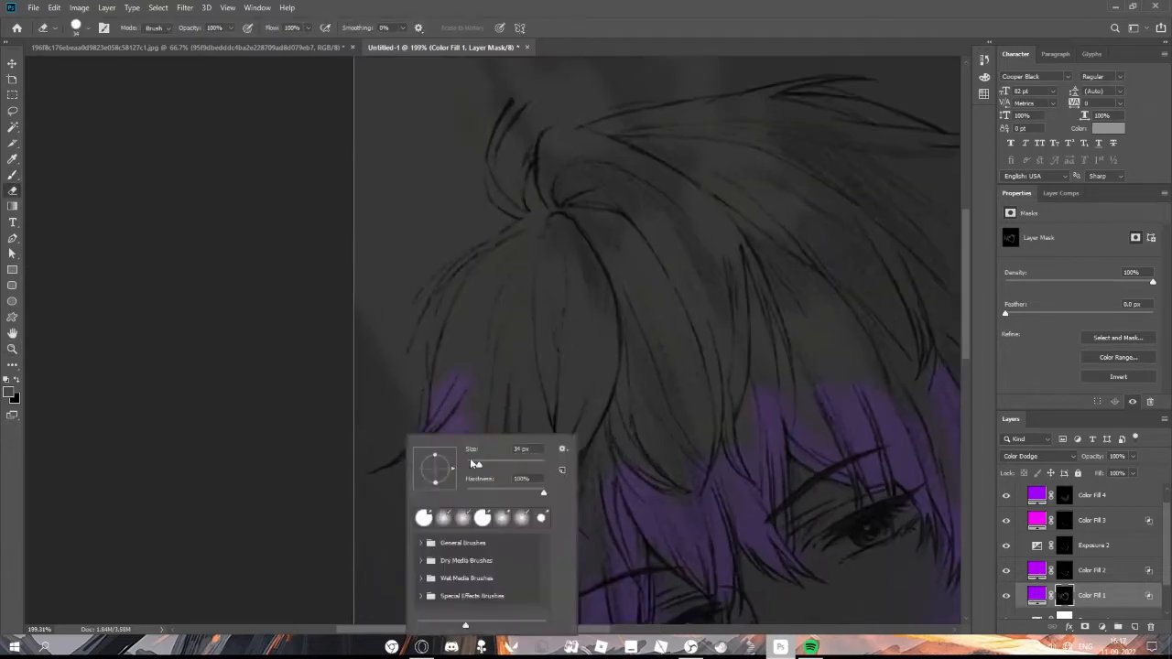
{"action": "left_click", "coordinate": [475, 464]}
{"action": "left_click", "coordinate": [404, 466]}
{"action": "scroll", "coordinate": [423, 448], "scroll_direction": "down", "scroll_amount": 3}
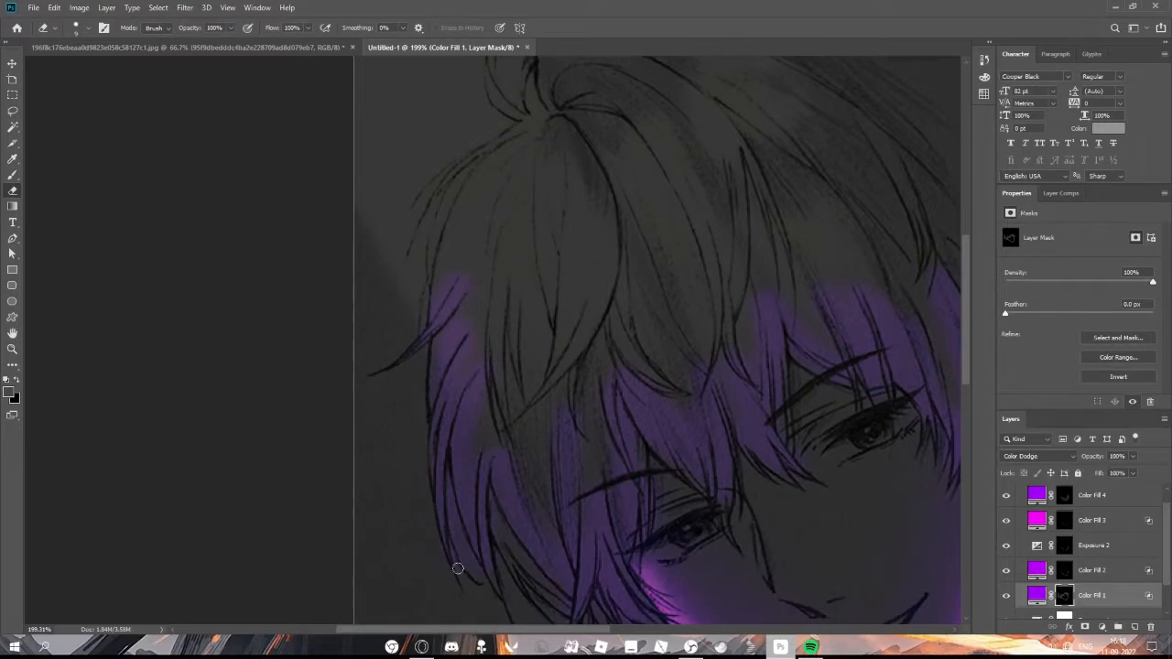
{"action": "scroll", "coordinate": [477, 550], "scroll_direction": "down", "scroll_amount": 1}
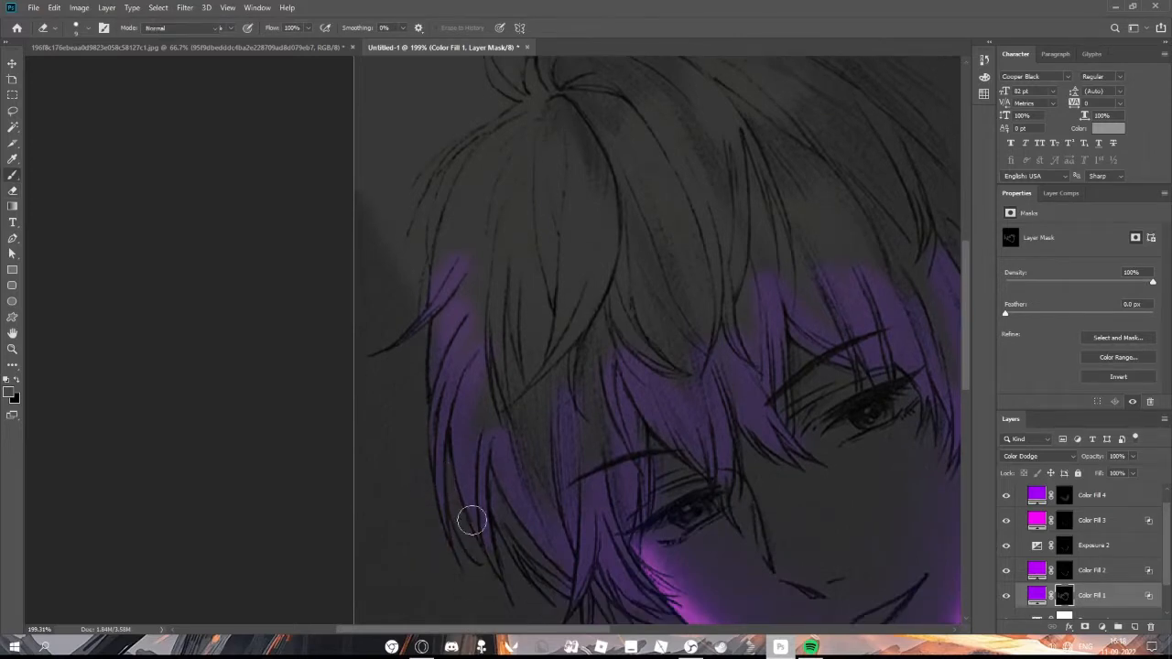
{"action": "scroll", "coordinate": [458, 516], "scroll_direction": "down", "scroll_amount": 2}
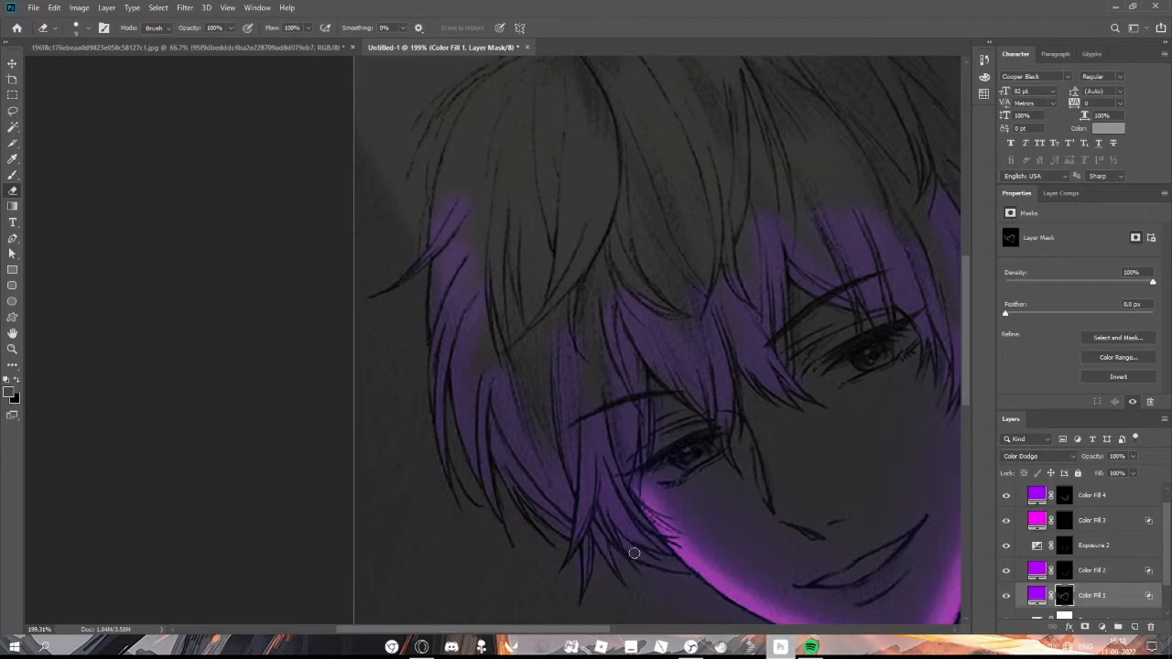
{"action": "scroll", "coordinate": [651, 402], "scroll_direction": "up", "scroll_amount": 1}
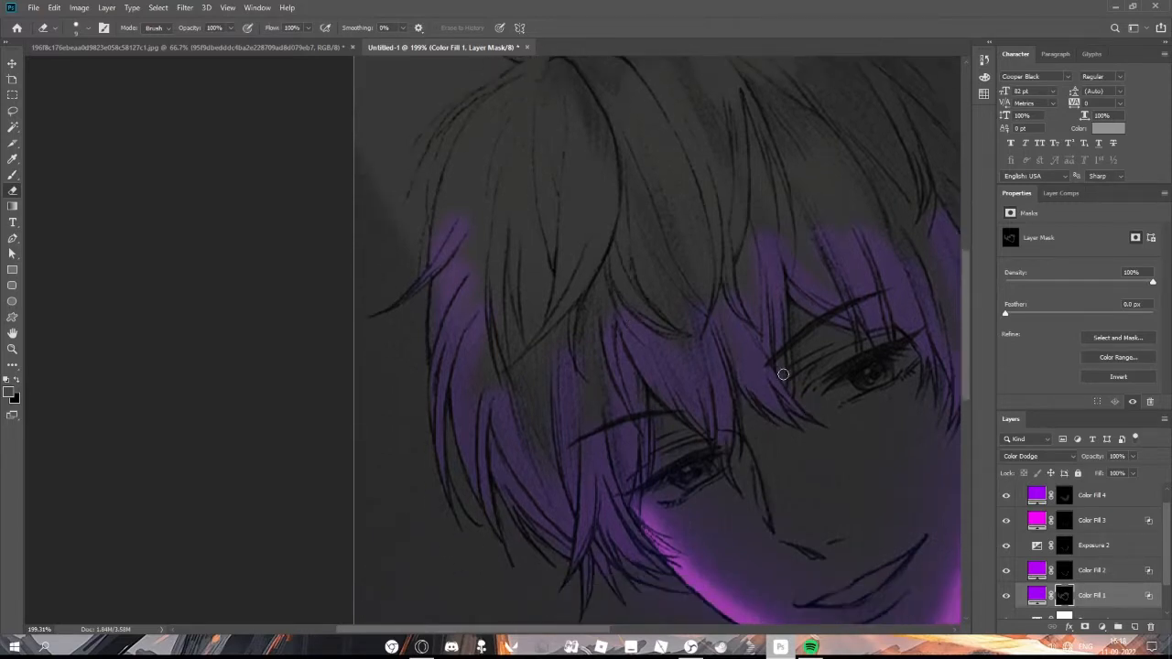
- Erase the purple spill from the ear and around the nearby hair strands on the Color Fill 1 mask
{"action": "scroll", "coordinate": [553, 606], "scroll_direction": "right", "scroll_amount": 3}
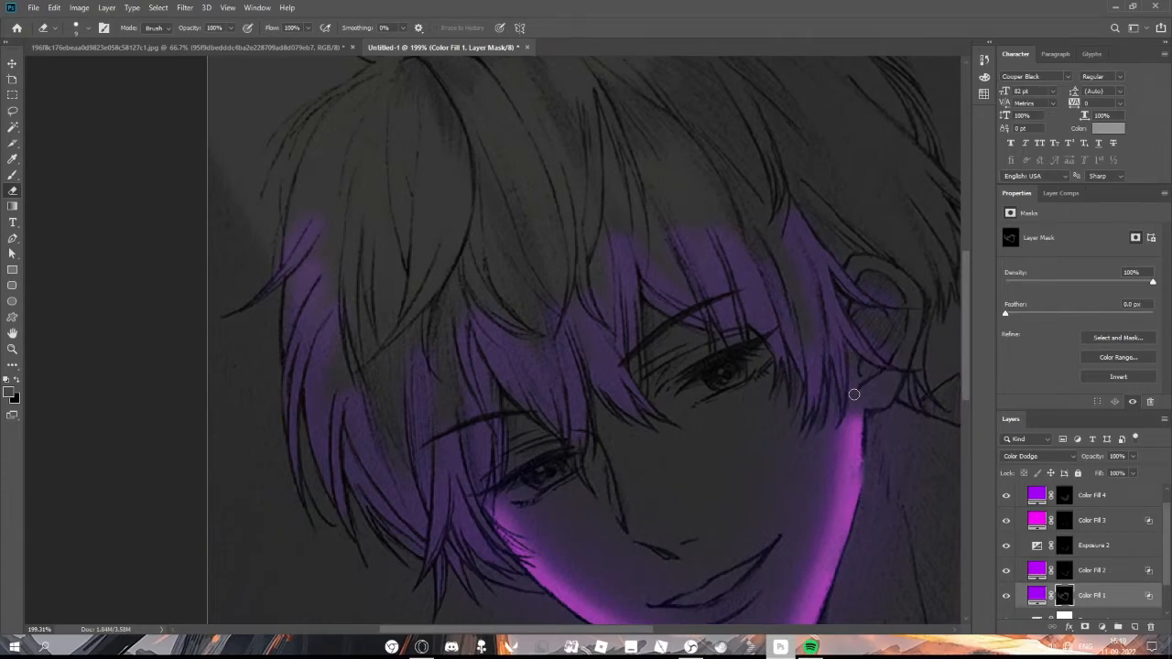
{"action": "scroll", "coordinate": [880, 336], "scroll_direction": "up", "scroll_amount": 2}
{"action": "mouse_move", "coordinate": [864, 320]}
{"action": "left_mouse_down"}
{"action": "mouse_move", "coordinate": [895, 342]}
{"action": "mouse_move", "coordinate": [874, 309]}
{"action": "left_mouse_up"}
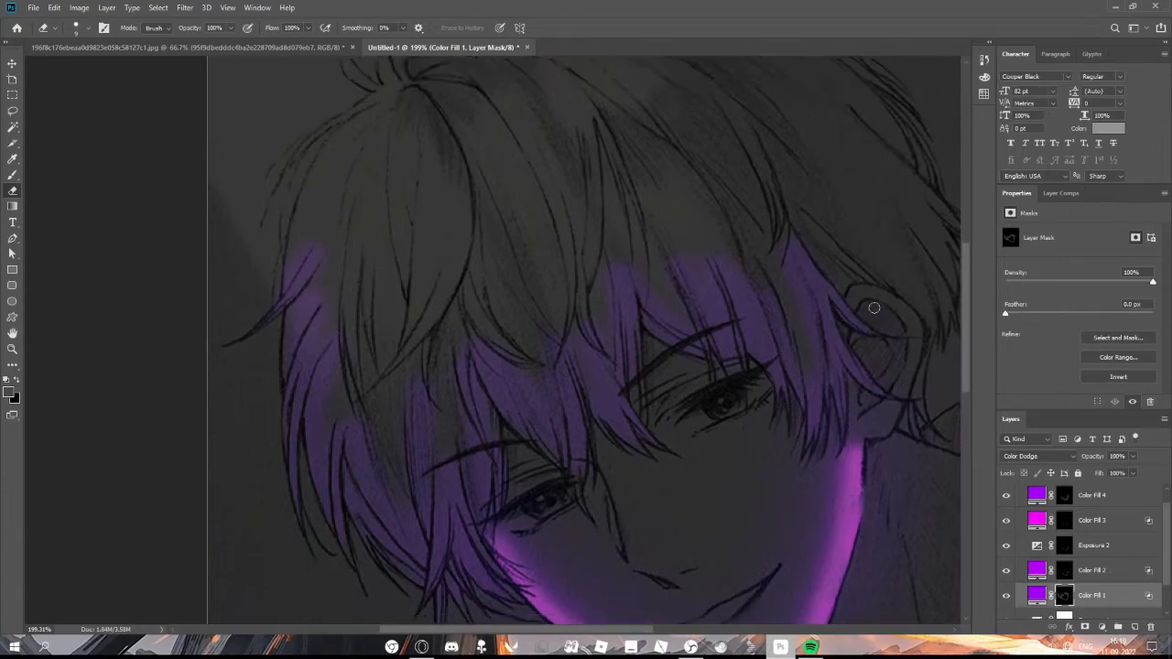
{"action": "scroll", "coordinate": [874, 308], "scroll_direction": "down", "scroll_amount": 3}
{"action": "key", "text": "b"}
{"action": "key", "text": "e"}
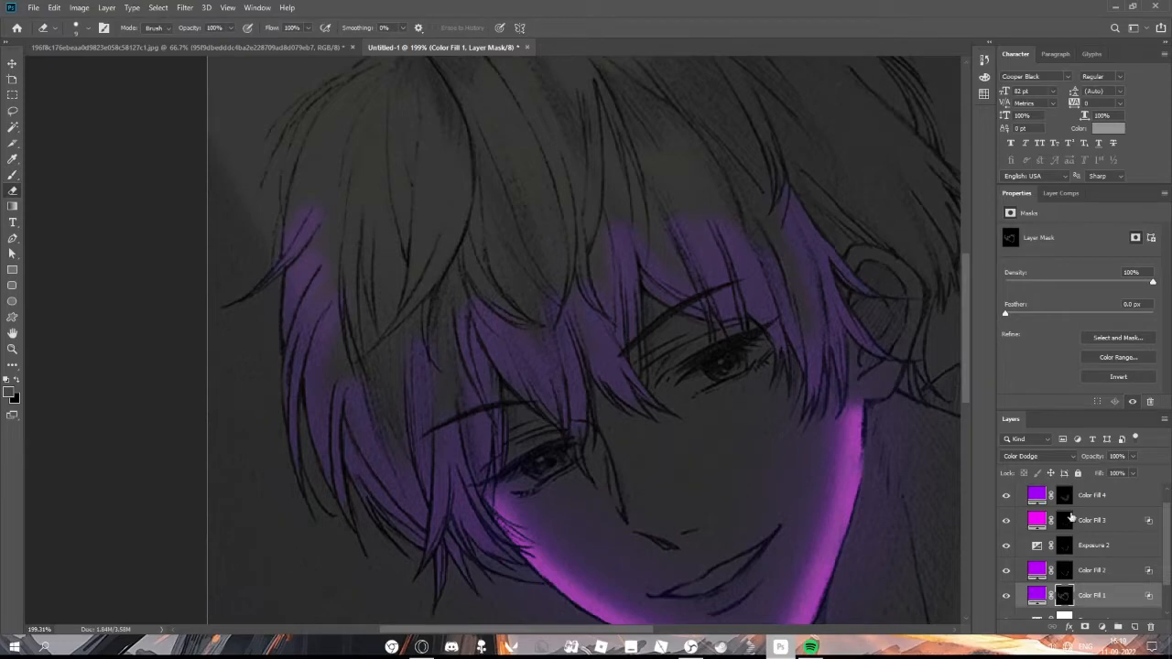
- Paint brighter purple over the bangs and side strands on the Color Fill 2 mask with a small brush
{"action": "left_click", "coordinate": [1089, 570]}
{"action": "key", "text": "b"}
{"action": "left_click", "coordinate": [1064, 570]}
{"action": "right_click", "coordinate": [489, 365]}
{"action": "left_click_drag", "start_coordinate": [559, 391], "coordinate": [555, 391]}
{"action": "left_click_drag", "start_coordinate": [297, 240], "coordinate": [291, 280]}
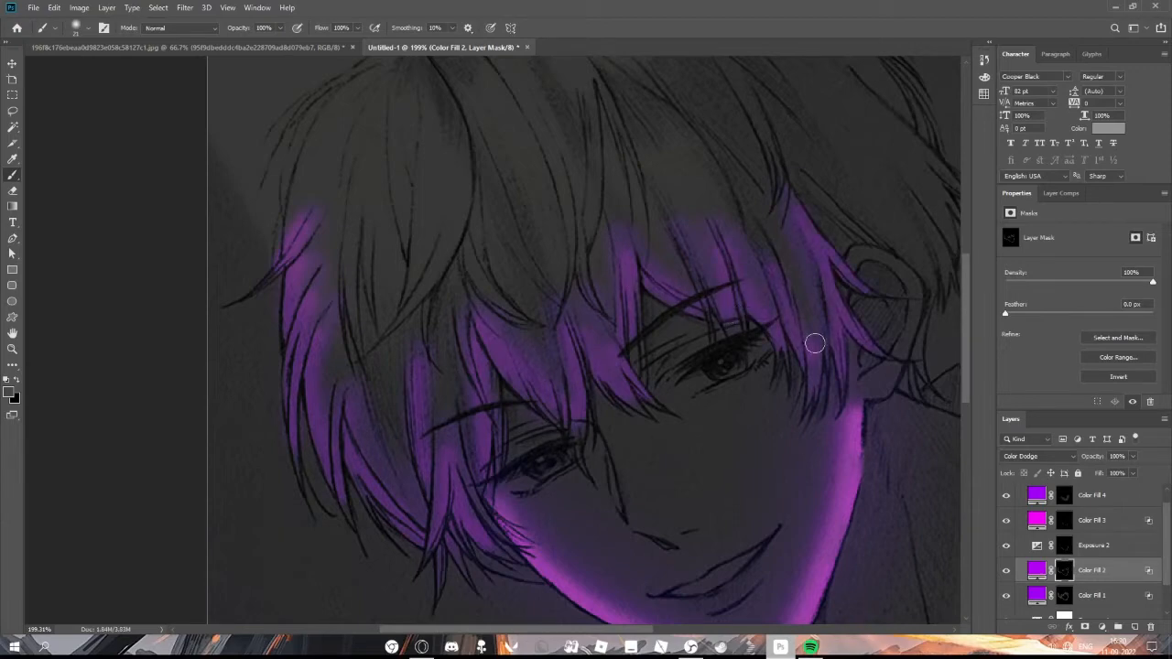
- Erase the brighter purple spill along the outer edge of the hair on the Color Fill 2 mask
{"action": "key", "text": "e"}
{"action": "scroll", "coordinate": [276, 298], "scroll_direction": "up", "scroll_amount": 2}
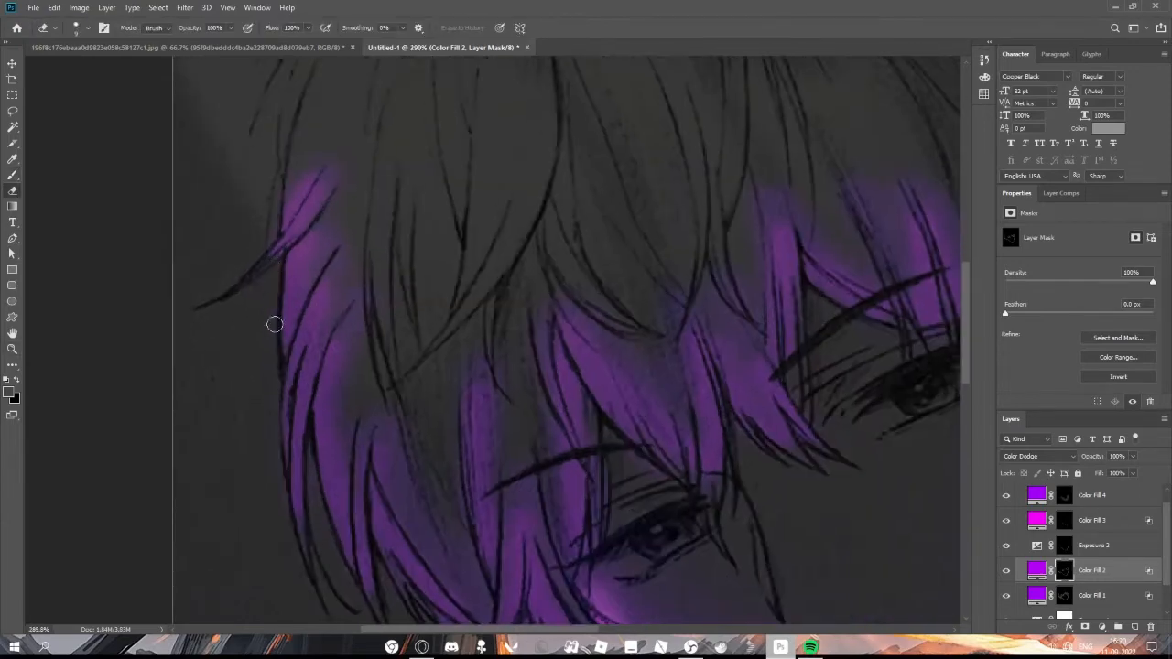
{"action": "scroll", "coordinate": [272, 325], "scroll_direction": "down", "scroll_amount": 1}
- Paint bright highlights on the bangs and side strands on the Exposure 2 mask with a small brush
{"action": "left_click", "coordinate": [1092, 546]}
{"action": "key", "text": "b"}
{"action": "right_click", "coordinate": [469, 313]}
{"action": "left_click_drag", "start_coordinate": [534, 339], "coordinate": [536, 338]}
{"action": "mouse_move", "coordinate": [420, 91]}
{"action": "left_mouse_down"}
{"action": "mouse_move", "coordinate": [409, 120]}
{"action": "mouse_move", "coordinate": [416, 236]}
{"action": "mouse_move", "coordinate": [474, 306]}
{"action": "mouse_move", "coordinate": [539, 427]}
{"action": "mouse_move", "coordinate": [646, 316]}
{"action": "mouse_move", "coordinate": [745, 285]}
{"action": "mouse_move", "coordinate": [809, 174]}
{"action": "mouse_move", "coordinate": [814, 252]}
{"action": "left_mouse_up"}
{"action": "scroll", "coordinate": [645, 316], "scroll_direction": "up", "scroll_amount": 1}
{"action": "scroll", "coordinate": [555, 157], "scroll_direction": "right", "scroll_amount": 3}
{"action": "mouse_move", "coordinate": [555, 156]}
{"action": "left_mouse_down"}
{"action": "mouse_move", "coordinate": [682, 215]}
{"action": "mouse_move", "coordinate": [762, 295]}
{"action": "mouse_move", "coordinate": [770, 324]}
{"action": "left_mouse_up"}
{"action": "mouse_move", "coordinate": [752, 104]}
{"action": "left_mouse_down"}
{"action": "mouse_move", "coordinate": [793, 172]}
{"action": "mouse_move", "coordinate": [802, 306]}
{"action": "left_mouse_up"}
- Raise the Blend If black limit for the underlying layer in Exposure 2's blending options
{"action": "right_click", "coordinate": [1062, 545]}
{"action": "right_click", "coordinate": [1038, 546]}
{"action": "left_click", "coordinate": [1058, 310]}
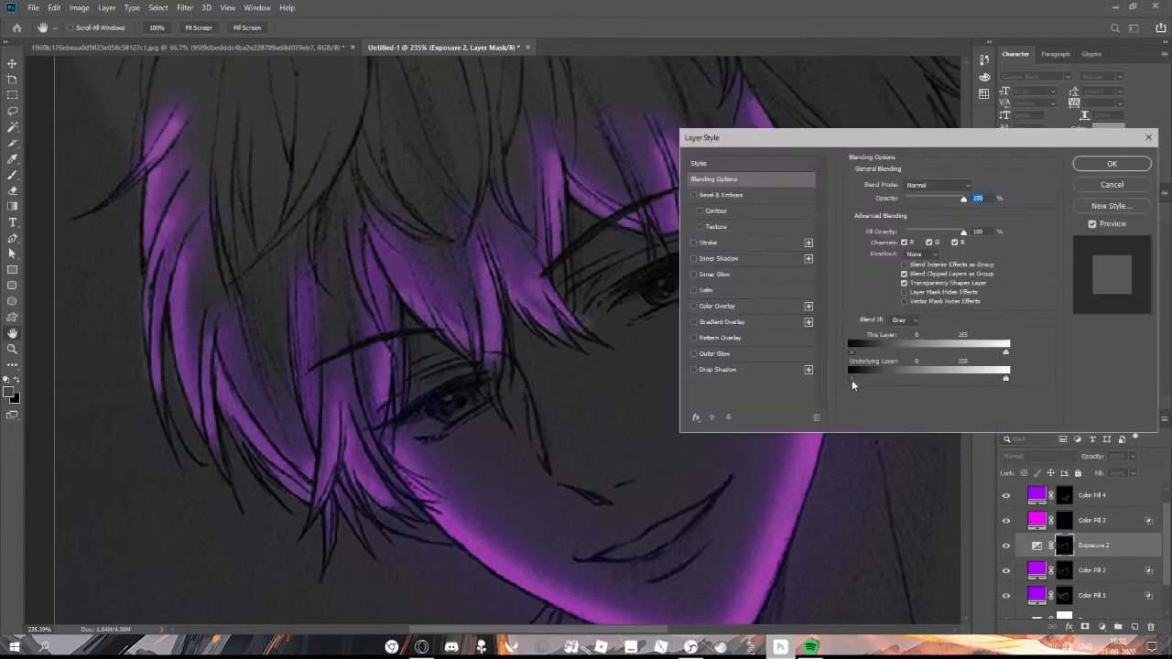
{"action": "left_click", "coordinate": [1112, 164]}
- Erase the highlight spill along the outer edge of the hair on the Exposure 2 mask
{"action": "key", "text": "e"}
{"action": "scroll", "coordinate": [112, 399], "scroll_direction": "up", "scroll_amount": 1}
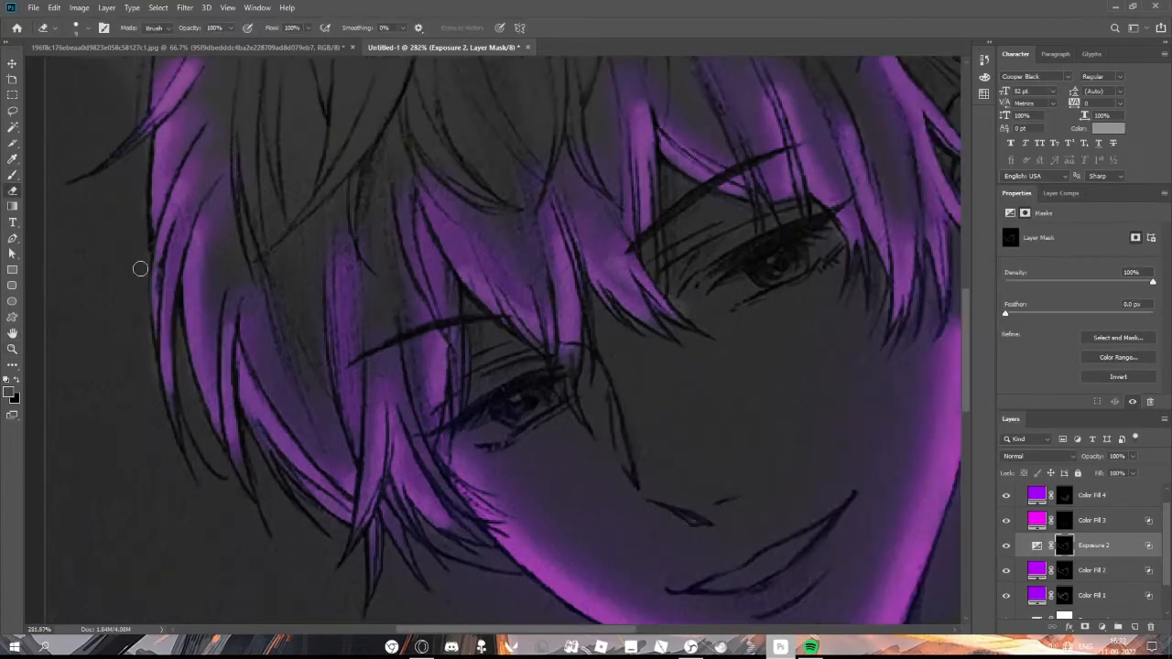
{"action": "scroll", "coordinate": [138, 164], "scroll_direction": "up", "scroll_amount": 1}
{"action": "scroll", "coordinate": [341, 442], "scroll_direction": "down", "scroll_amount": 1}
- Paint fine magenta highlights along the bangs and side strands on the Color Fill 3 mask with a small soft brush
{"action": "left_click", "coordinate": [1091, 520]}
{"action": "mouse_move", "coordinate": [516, 263]}
{"action": "left_mouse_down"}
{"action": "mouse_move", "coordinate": [324, 266]}
{"action": "mouse_move", "coordinate": [471, 264]}
{"action": "left_mouse_up"}
{"action": "key", "text": "b"}
{"action": "right_click", "coordinate": [379, 220]}
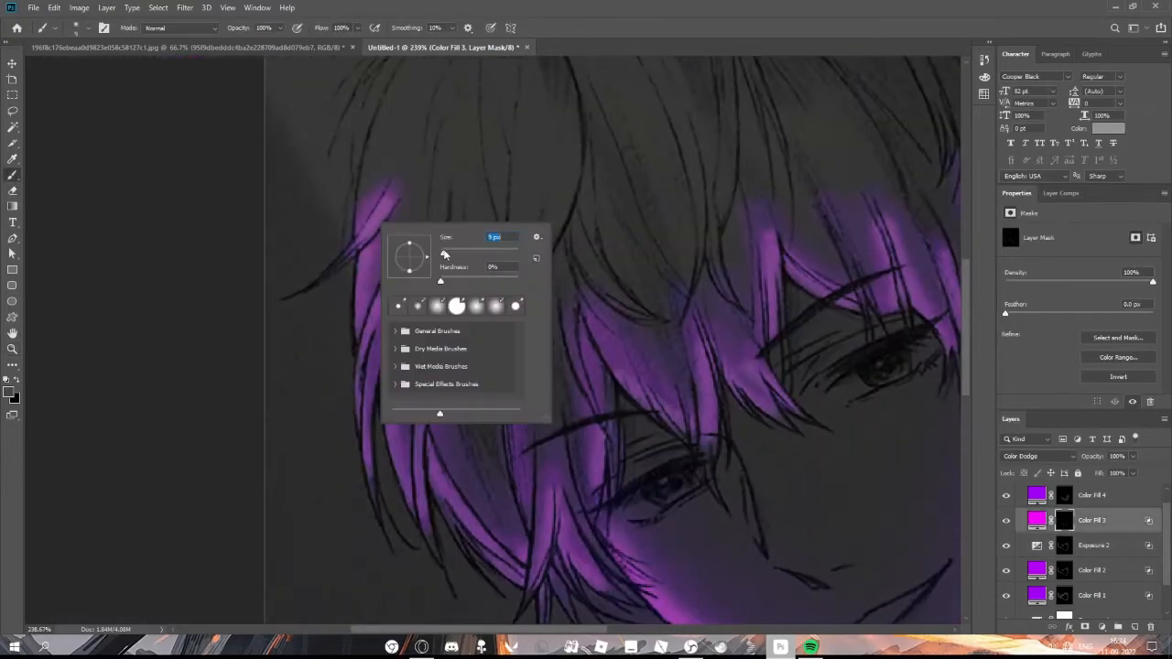
{"action": "key", "text": "Return"}
{"action": "scroll", "coordinate": [408, 349], "scroll_direction": "down", "scroll_amount": 1}
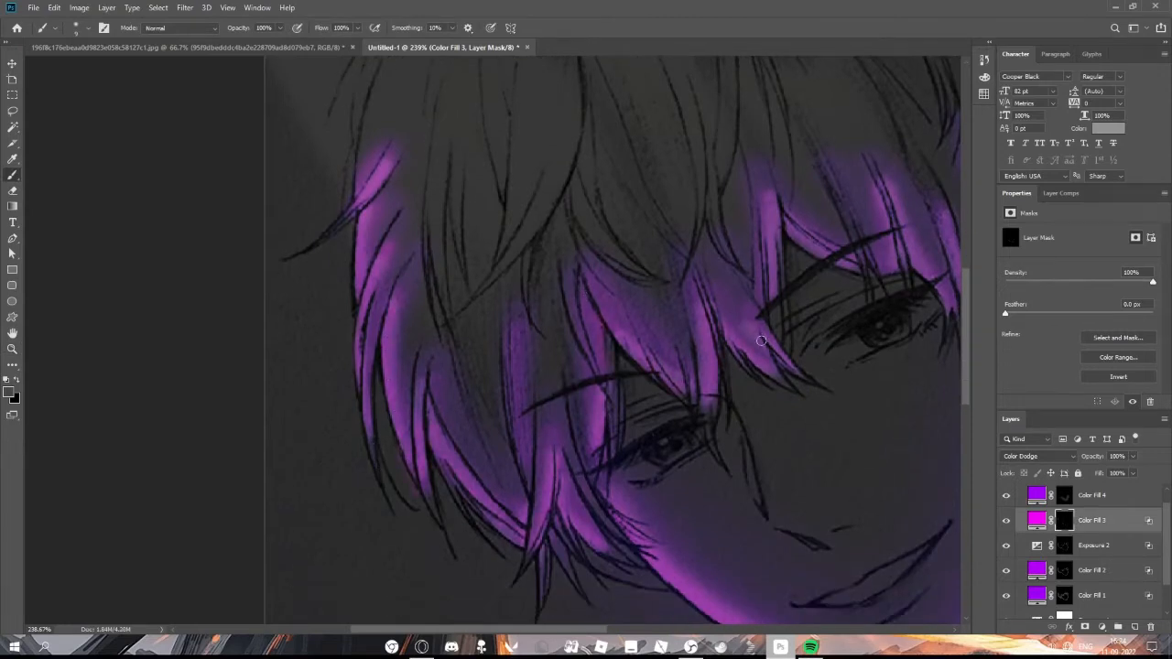
{"action": "scroll", "coordinate": [623, 263], "scroll_direction": "right", "scroll_amount": 5}
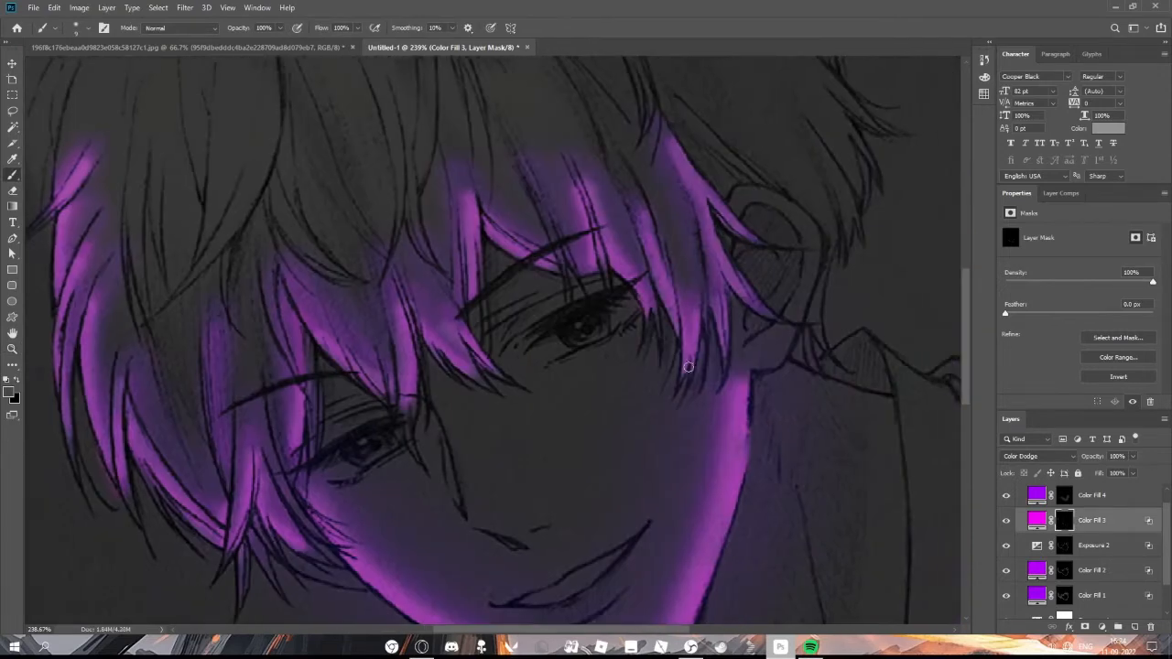
- Erase the magenta spill beside the outer hair strands on the Color Fill 3 mask and check the layer's blending options
{"action": "key", "text": "e"}
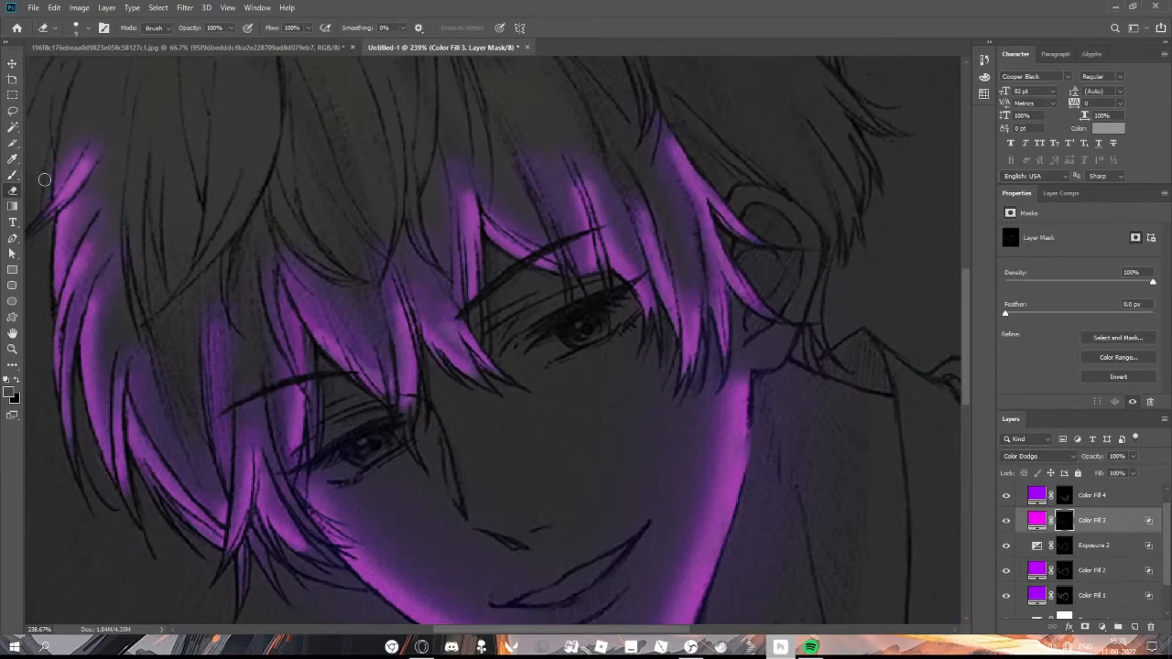
{"action": "key", "text": "z"}
{"action": "mouse_move", "coordinate": [756, 435]}
{"action": "left_mouse_down"}
{"action": "mouse_move", "coordinate": [701, 449]}
{"action": "mouse_move", "coordinate": [716, 447]}
{"action": "mouse_move", "coordinate": [712, 428]}
{"action": "left_mouse_up"}
{"action": "double_click", "coordinate": [1122, 521]}
{"action": "left_click", "coordinate": [1112, 163]}
- Paint a soft purple glow around the hair on the Color Fill 4 mask with a large soft brush at 15% flow
{"action": "key", "text": "b"}
{"action": "left_click", "coordinate": [1067, 499]}
{"action": "right_click", "coordinate": [603, 396]}
{"action": "left_click", "coordinate": [358, 28]}
{"action": "left_click_drag", "start_coordinate": [356, 44], "coordinate": [312, 43]}
{"action": "left_click", "coordinate": [673, 274]}
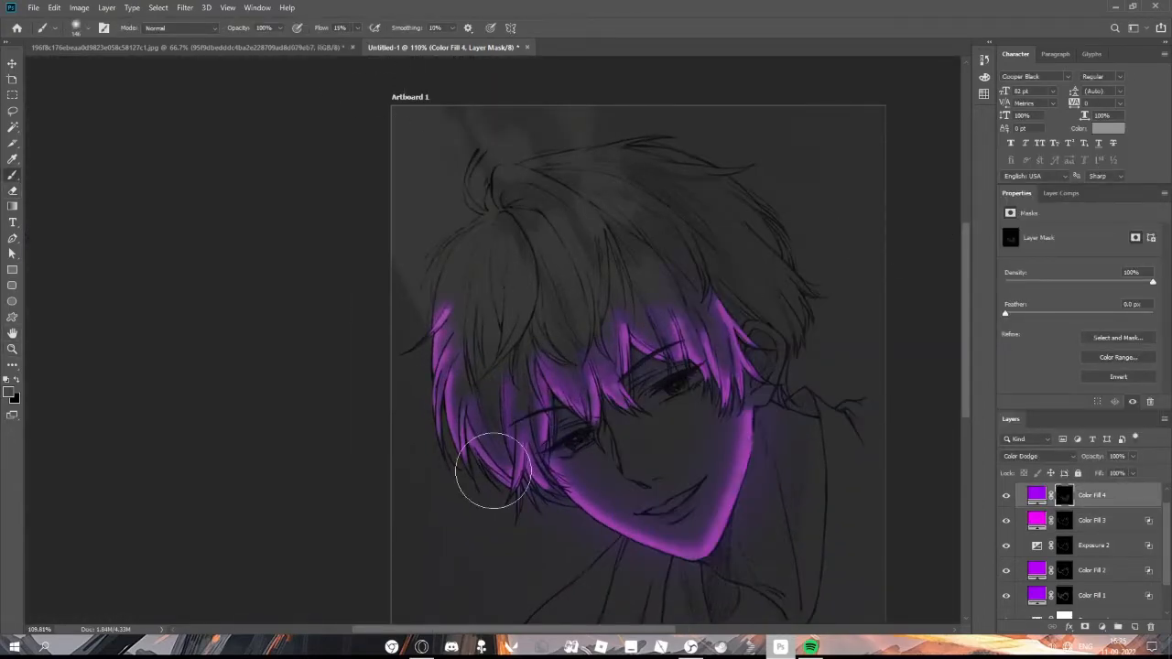
{"action": "mouse_move", "coordinate": [494, 470]}
{"action": "left_mouse_down"}
{"action": "mouse_move", "coordinate": [730, 331]}
{"action": "mouse_move", "coordinate": [628, 389]}
{"action": "mouse_move", "coordinate": [676, 414]}
{"action": "mouse_move", "coordinate": [648, 392]}
{"action": "left_mouse_up"}
{"action": "key", "text": "v"}
{"action": "left_click", "coordinate": [613, 388]}
- Clean up the surrounding glow on the Color Fill 4 mask with the Eraser at 11% flow
{"action": "key", "text": "e"}
{"action": "key", "text": "z"}
{"action": "key", "text": "e"}
{"action": "right_click", "coordinate": [584, 353]}
{"action": "left_click", "coordinate": [68, 351]}
{"action": "left_click", "coordinate": [312, 28]}
{"action": "right_click", "coordinate": [569, 356]}
- Paint more purple into the bangs and side strands on the Color Fill 2 mask with a smaller soft brush
{"action": "key", "text": "z"}
{"action": "mouse_move", "coordinate": [616, 316]}
{"action": "left_mouse_down"}
{"action": "mouse_move", "coordinate": [585, 329]}
{"action": "mouse_move", "coordinate": [611, 331]}
{"action": "left_mouse_up"}
{"action": "left_click", "coordinate": [1068, 573]}
{"action": "key", "text": "b"}
{"action": "right_click", "coordinate": [643, 395]}
{"action": "left_click_drag", "start_coordinate": [751, 426], "coordinate": [714, 426]}
{"action": "left_click", "coordinate": [591, 366]}
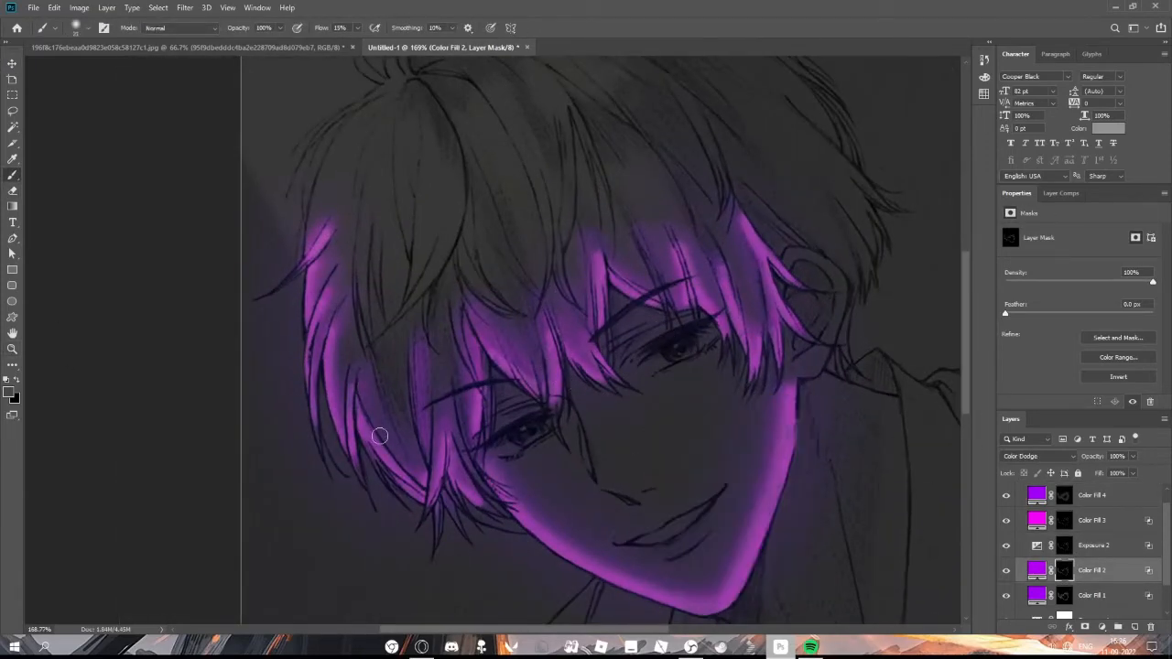
{"action": "key", "text": "z"}
{"action": "left_click_drag", "start_coordinate": [438, 319], "coordinate": [398, 319]}
{"action": "left_click_drag", "start_coordinate": [546, 309], "coordinate": [584, 311]}
- Soften the upper edge of the purple in the bangs on the Color Fill 1 mask with a 50 px eraser
{"action": "key", "text": "e"}
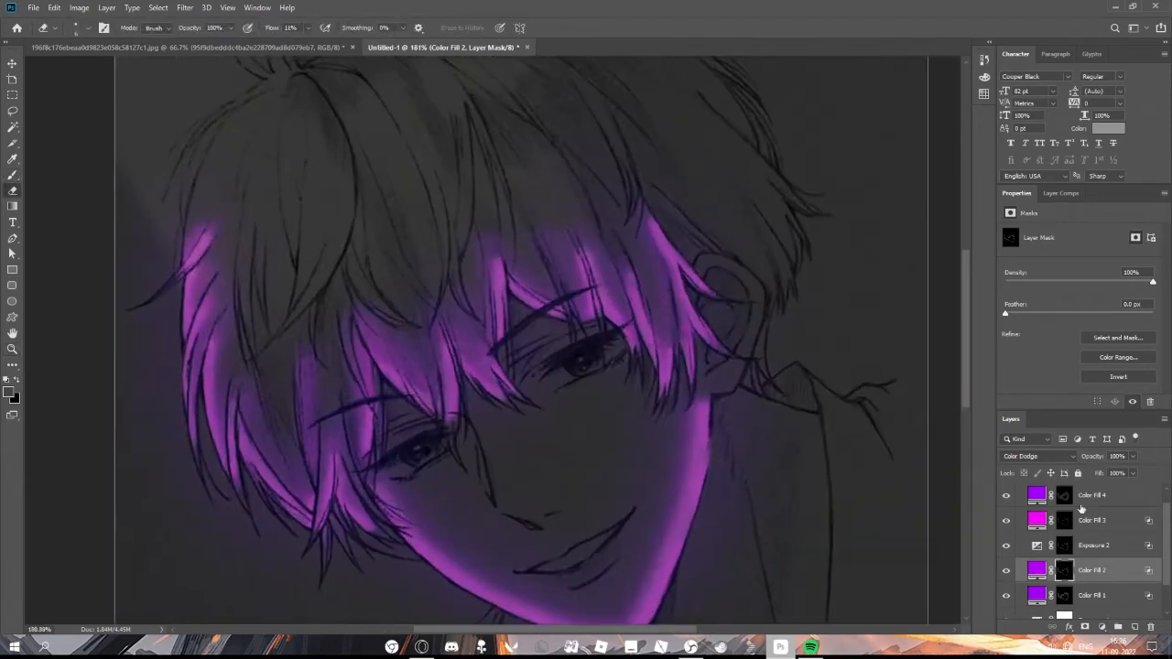
{"action": "left_click", "coordinate": [1068, 596]}
{"action": "right_click", "coordinate": [490, 195]}
{"action": "left_click_drag", "start_coordinate": [553, 254], "coordinate": [629, 255]}
{"action": "left_click", "coordinate": [254, 266]}
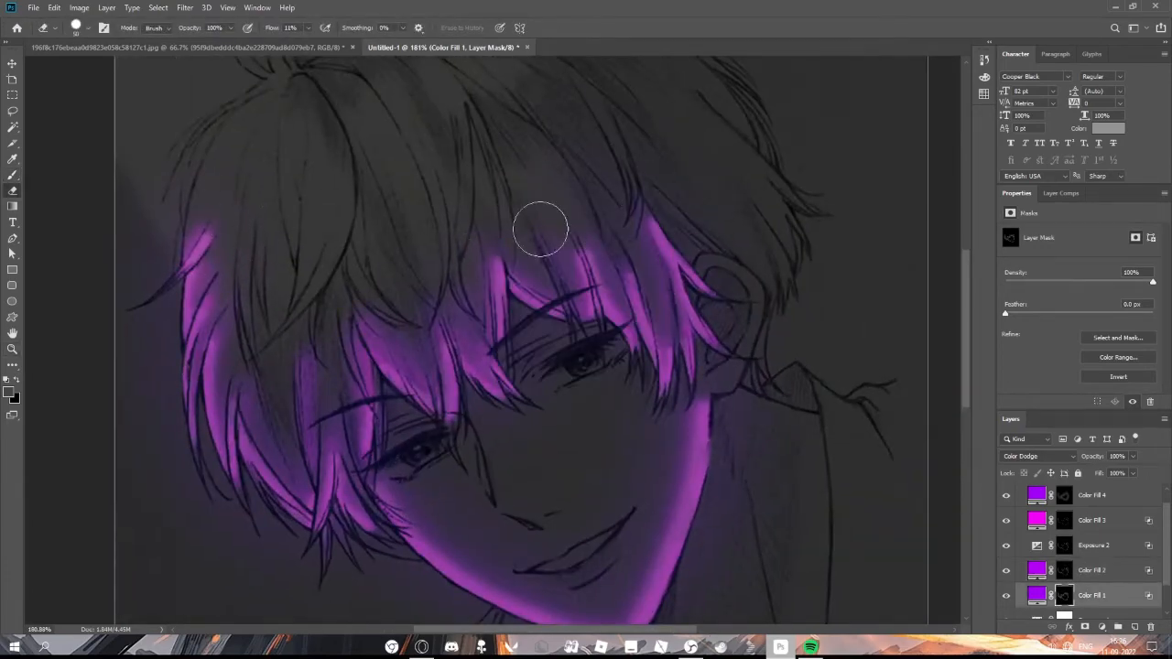
- Fade the tops of the bangs on the Color Fill 2, Exposure 2 and Color Fill 3 masks with the Eraser at 2% flow
{"action": "key", "text": "shift+0"}
{"action": "key", "text": "shift+2"}
{"action": "left_click", "coordinate": [1064, 573]}
{"action": "left_click", "coordinate": [1064, 546]}
{"action": "left_click", "coordinate": [1064, 522]}
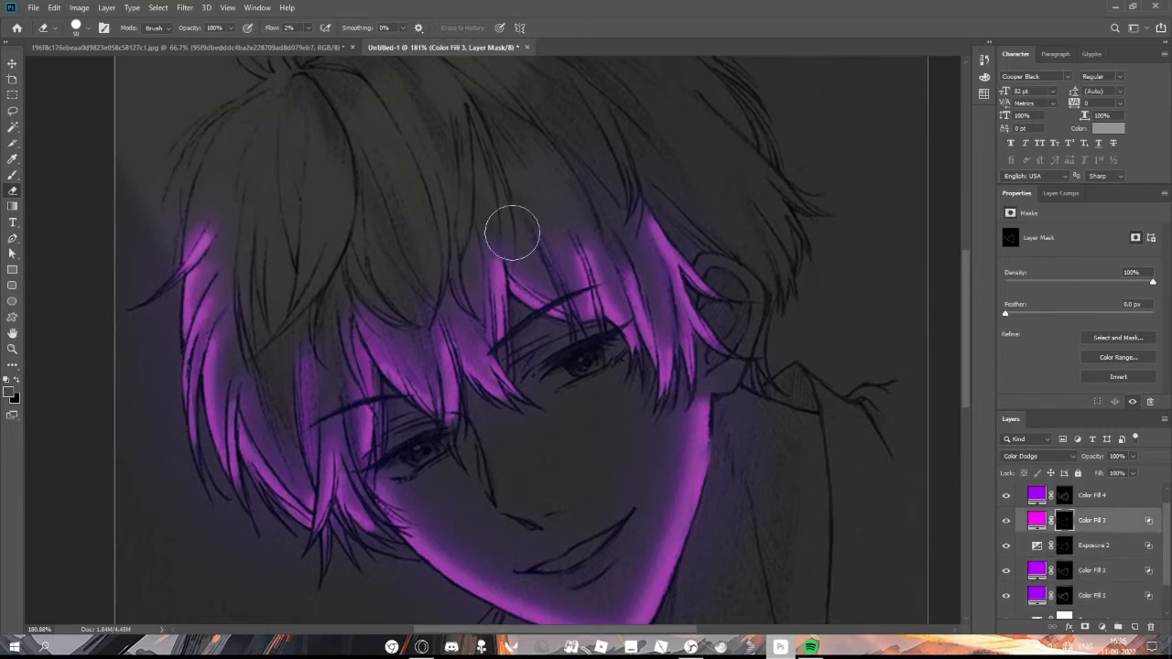
{"action": "left_click", "coordinate": [1064, 497]}
- Touch up the side strand highlights on the Exposure 2 mask with a small soft brush at 15% flow
{"action": "right_click", "coordinate": [302, 380]}
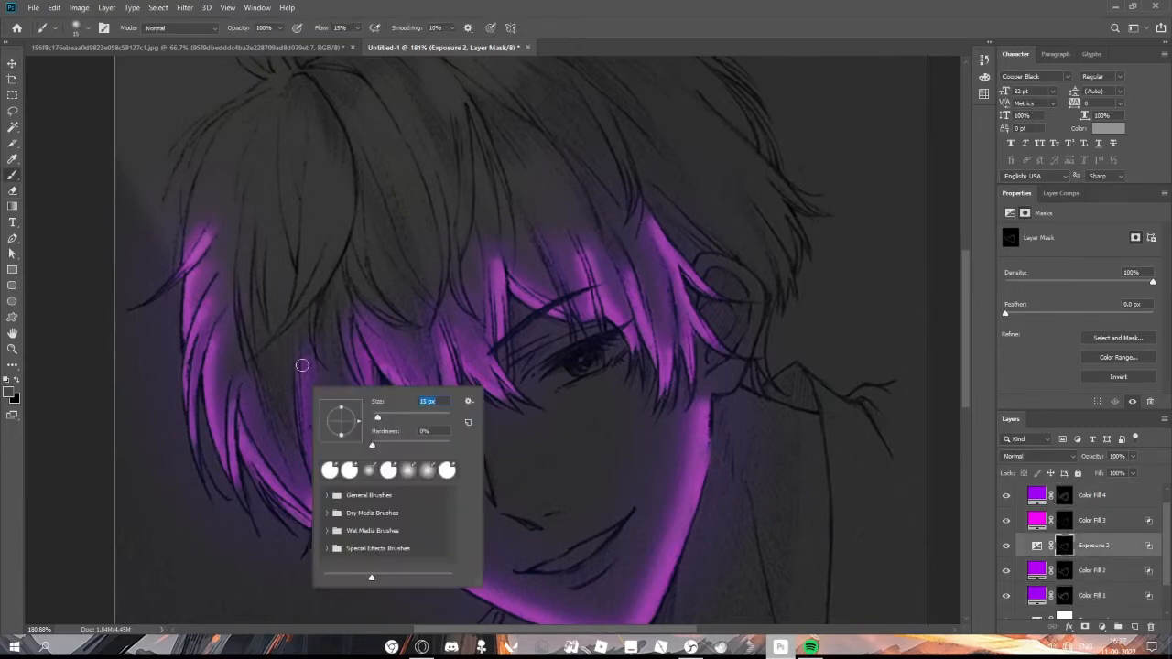
{"action": "key", "text": "Escape"}
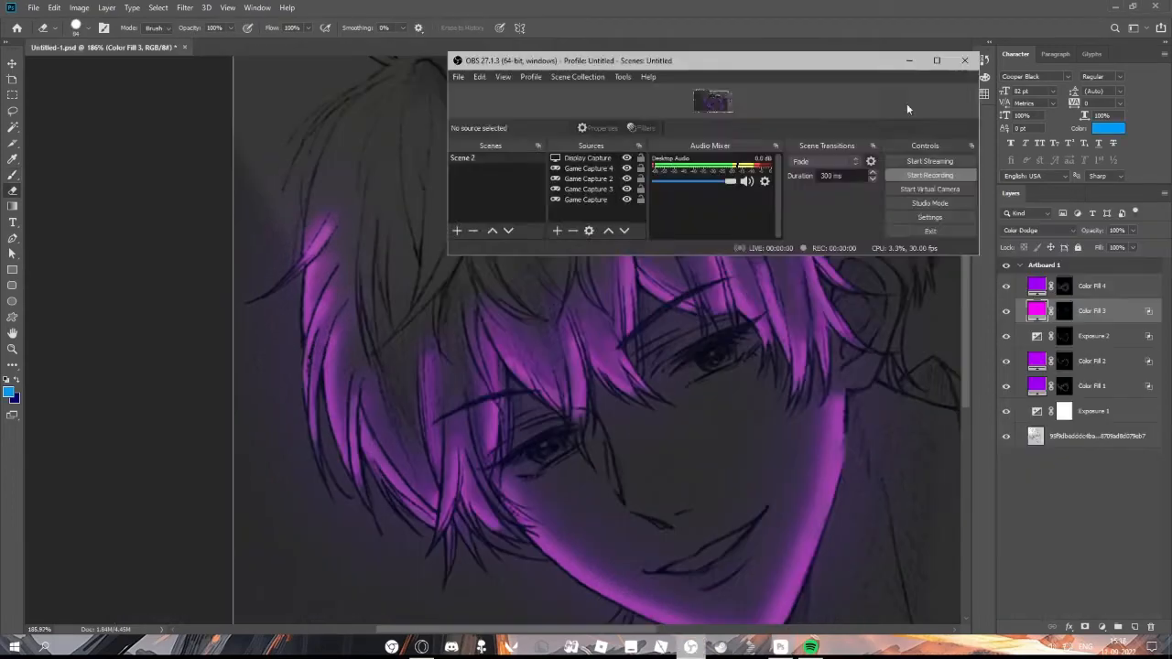
- Add a blue-violet Solid Color fill above Color Fill 3 and set its blend mode to Color Dodge
{"action": "left_click", "coordinate": [910, 60]}
{"action": "left_click", "coordinate": [1101, 627]}
{"action": "left_click", "coordinate": [1100, 409]}
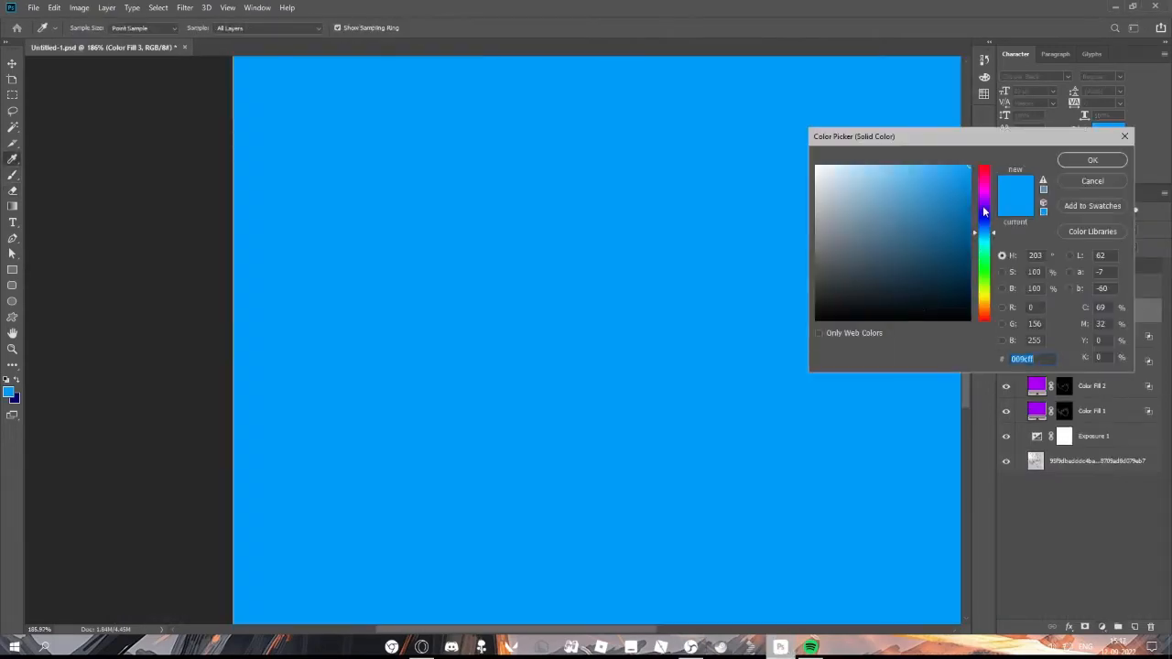
{"action": "left_click", "coordinate": [986, 209]}
{"action": "left_click", "coordinate": [1093, 159]}
{"action": "left_click", "coordinate": [1038, 231]}
{"action": "left_click", "coordinate": [1062, 340]}
- Raise Color Fill 5's Blend If black limit for the underlying layer and turn its mask black
{"action": "left_click", "coordinate": [1064, 311]}
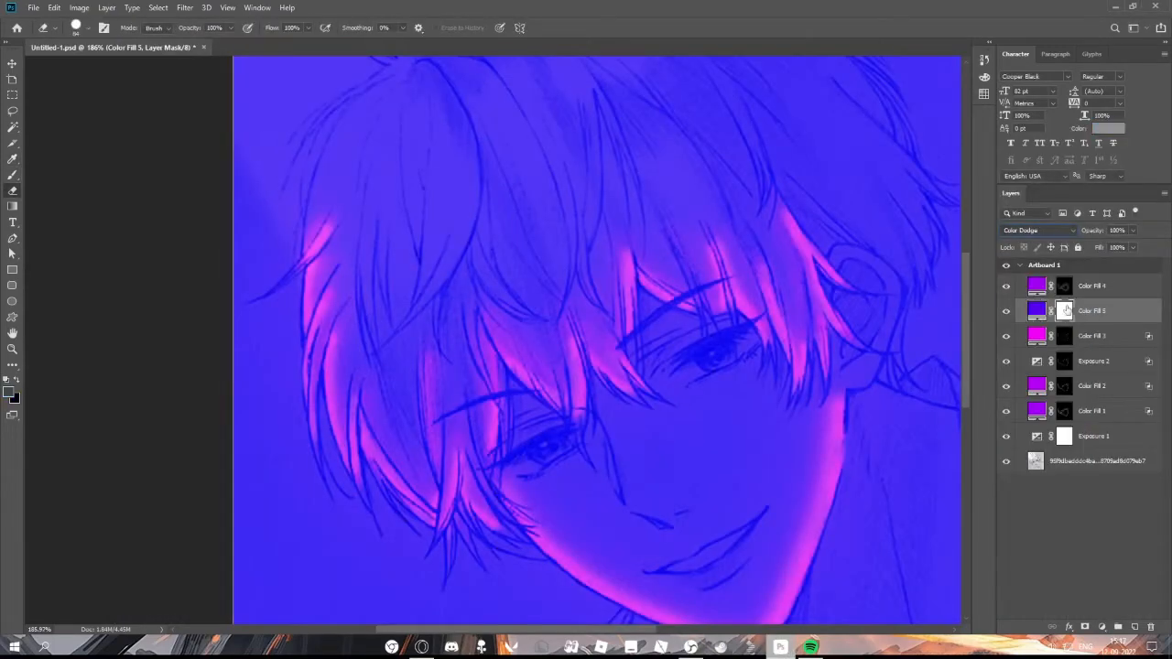
{"action": "right_click", "coordinate": [1037, 307]}
{"action": "left_click", "coordinate": [1053, 312]}
{"action": "left_click_drag", "start_coordinate": [853, 379], "coordinate": [880, 378]}
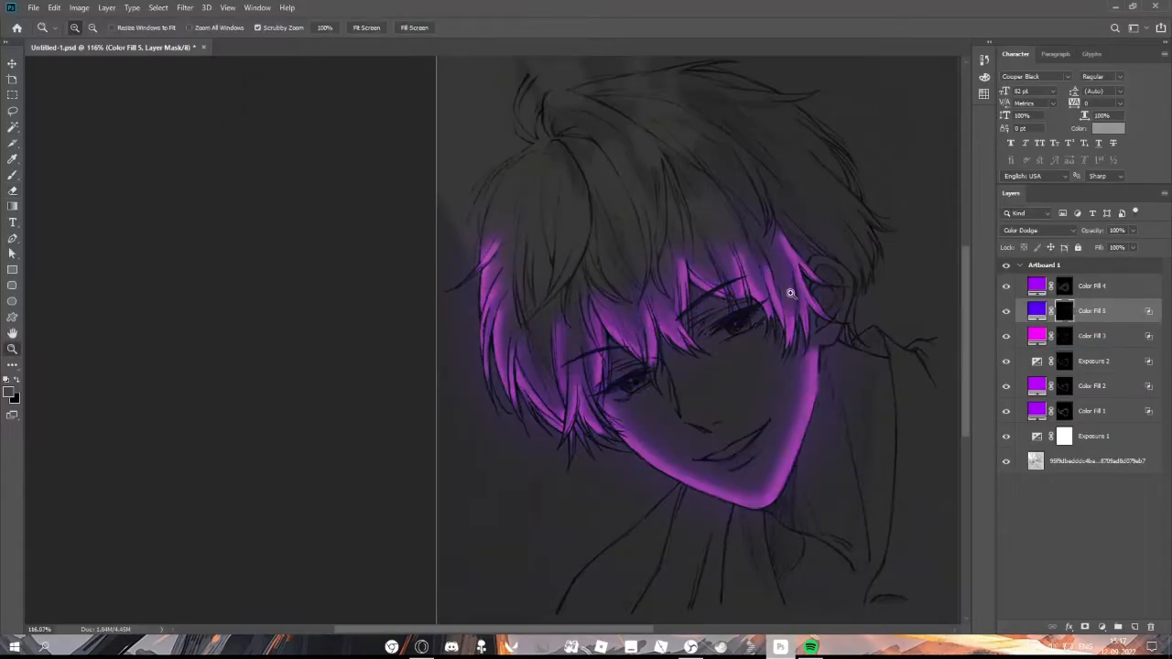
- Paint blue-violet into the upper bangs and side strands on the Color Fill 5 mask with a 42 px brush
{"action": "key", "text": "b"}
{"action": "right_click", "coordinate": [510, 247]}
{"action": "key", "text": "Escape"}
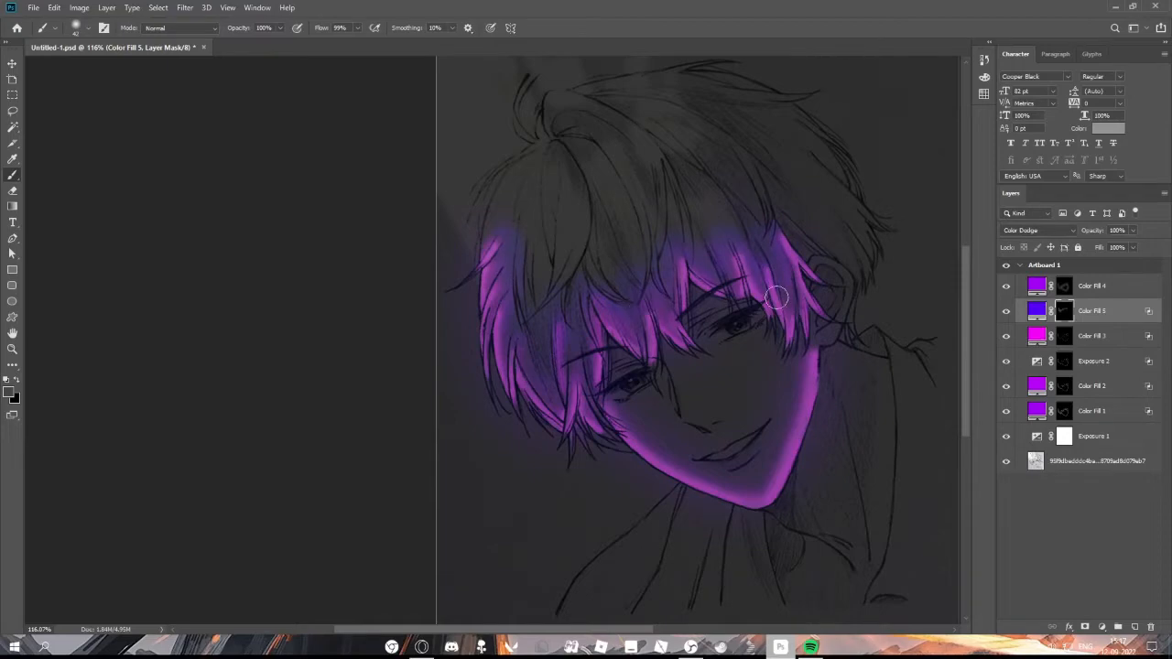
{"action": "key", "text": "z"}
{"action": "left_click_drag", "start_coordinate": [626, 299], "coordinate": [641, 303]}
- Add another, bluer Solid Color fill above Color Fill 5 and set its blend mode to Color Dodge
{"action": "left_click", "coordinate": [1103, 628]}
{"action": "left_click", "coordinate": [1101, 409]}
{"action": "left_click", "coordinate": [984, 213]}
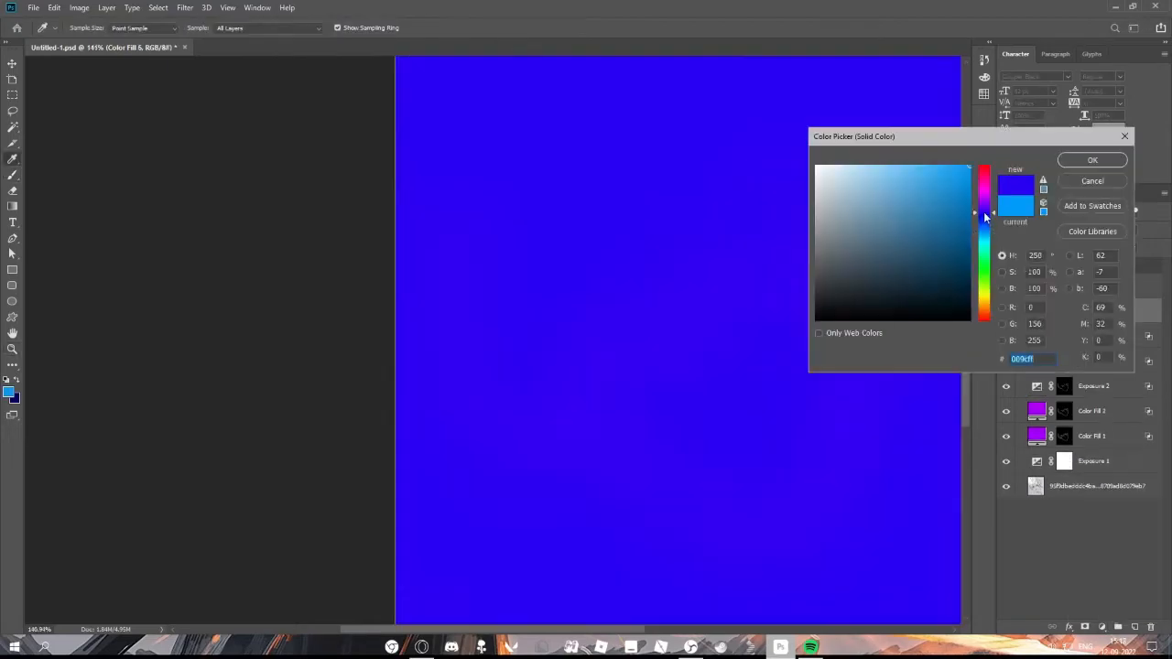
{"action": "left_click", "coordinate": [1093, 161]}
{"action": "left_click", "coordinate": [1043, 231]}
{"action": "left_click", "coordinate": [1030, 340]}
- Raise Color Fill 6's Blend If black limit for the underlying layer and invert its mask
{"action": "double_click", "coordinate": [1024, 314]}
{"action": "left_click_drag", "start_coordinate": [853, 377], "coordinate": [885, 380]}
{"action": "left_click_drag", "start_coordinate": [885, 380], "coordinate": [866, 380]}
{"action": "left_click", "coordinate": [1112, 164]}
{"action": "left_click", "coordinate": [1064, 312]}
{"action": "key", "text": "ctrl+i"}
- Paint blue along the upper bangs and inner side strands on the Color Fill 6 mask with a 26 px brush
{"action": "key", "text": "b"}
{"action": "right_click", "coordinate": [478, 244]}
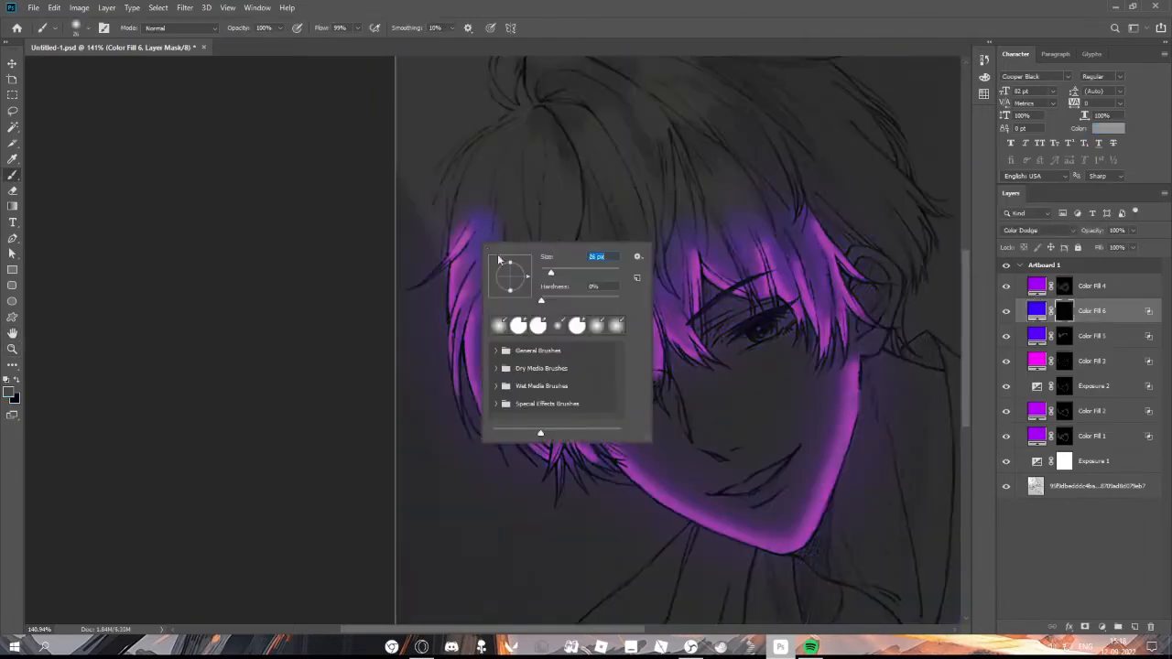
{"action": "left_click_drag", "start_coordinate": [552, 273], "coordinate": [547, 273]}
{"action": "key", "text": "Escape"}
{"action": "key", "text": "z"}
{"action": "mouse_move", "coordinate": [791, 271]}
{"action": "left_mouse_down"}
{"action": "mouse_move", "coordinate": [759, 302]}
{"action": "mouse_move", "coordinate": [785, 295]}
{"action": "left_mouse_up"}
{"action": "key", "text": "b"}
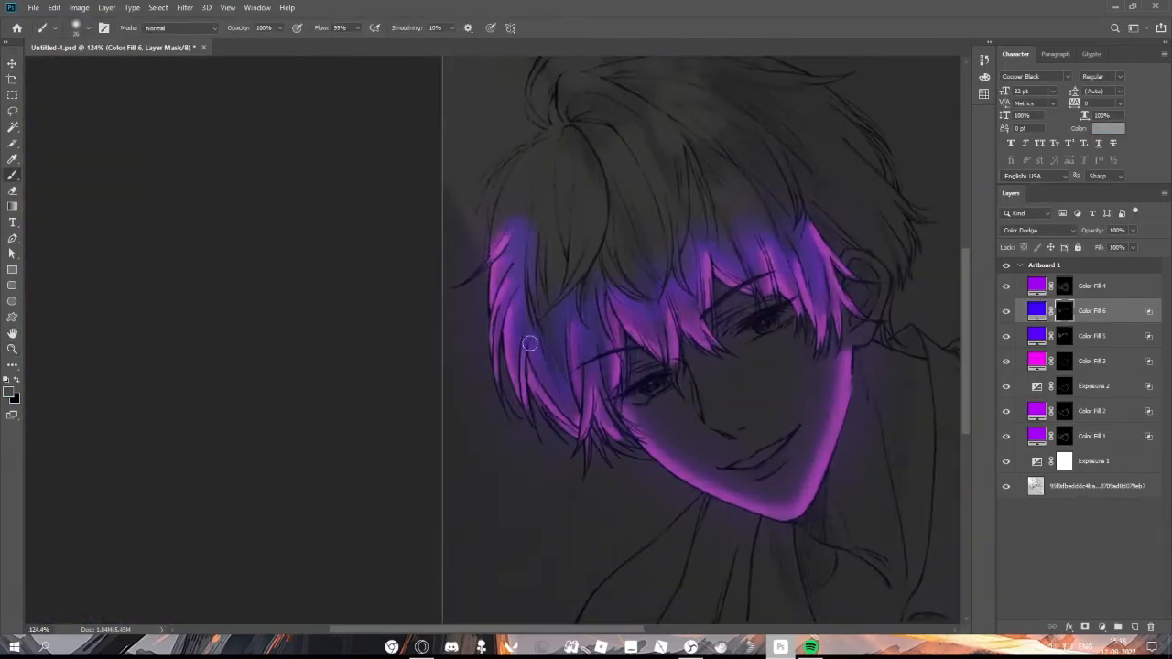
- Add an Exposure adjustment layer above Color Fill 6 and raise its exposure
{"action": "left_click", "coordinate": [1093, 344]}
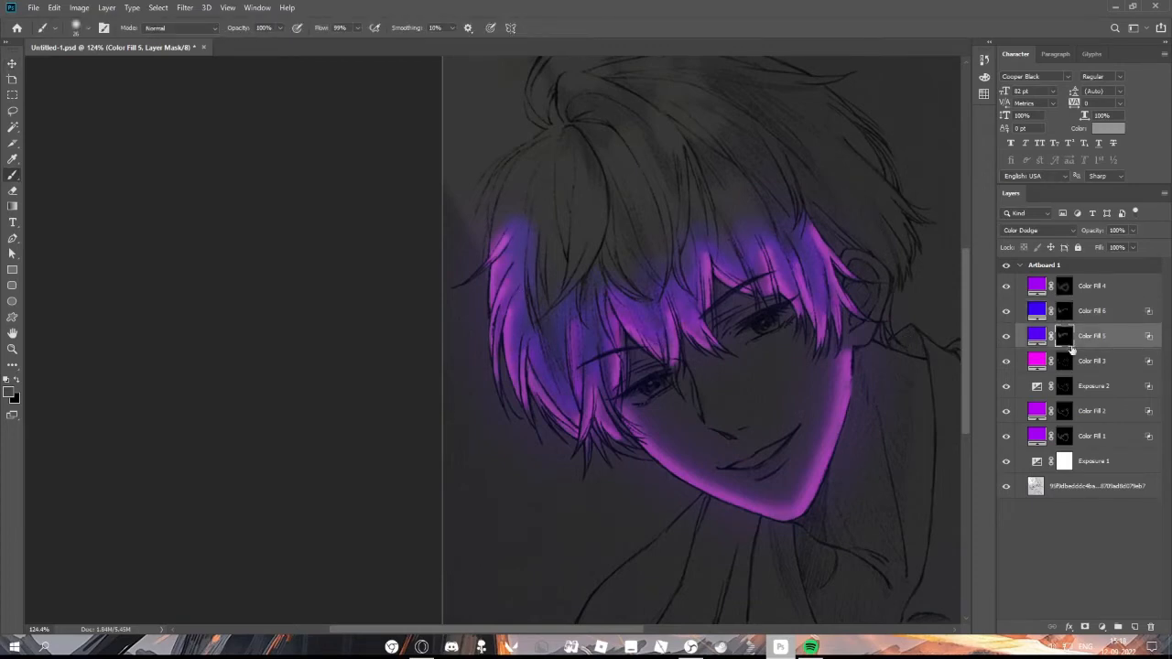
{"action": "key", "text": "z"}
{"action": "left_click_drag", "start_coordinate": [789, 293], "coordinate": [797, 318]}
{"action": "left_click", "coordinate": [1101, 628]}
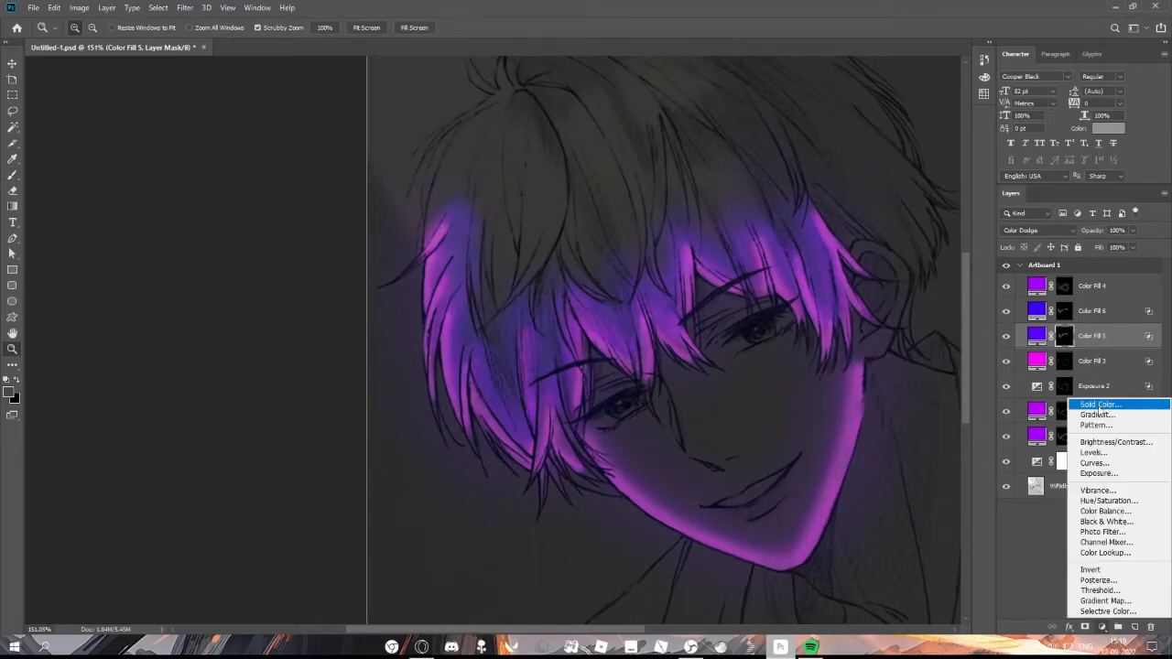
{"action": "left_click", "coordinate": [1092, 311]}
{"action": "left_click", "coordinate": [1102, 628]}
{"action": "left_click", "coordinate": [1099, 475]}
{"action": "left_click_drag", "start_coordinate": [1079, 265], "coordinate": [1099, 272]}
- Invert the Exposure 3 mask and paint bright highlights over the blue and purple hair strands
{"action": "left_click", "coordinate": [1064, 537]}
{"action": "key", "text": "ctrl+i"}
{"action": "key", "text": "b"}
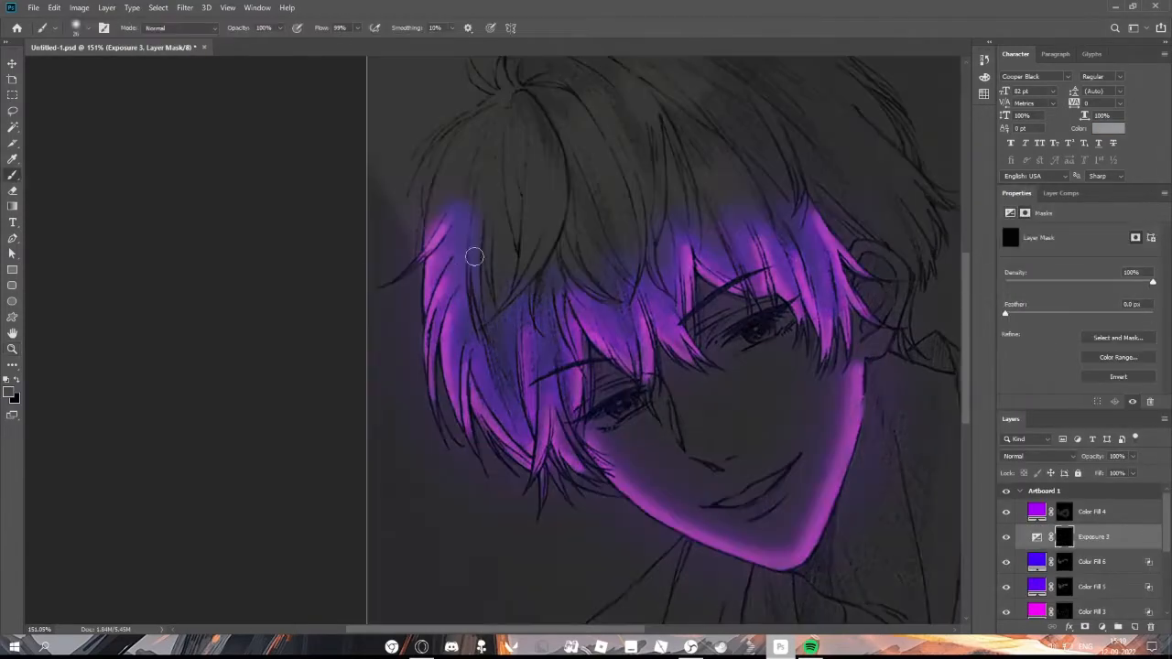
{"action": "left_click_drag", "start_coordinate": [474, 257], "coordinate": [456, 337]}
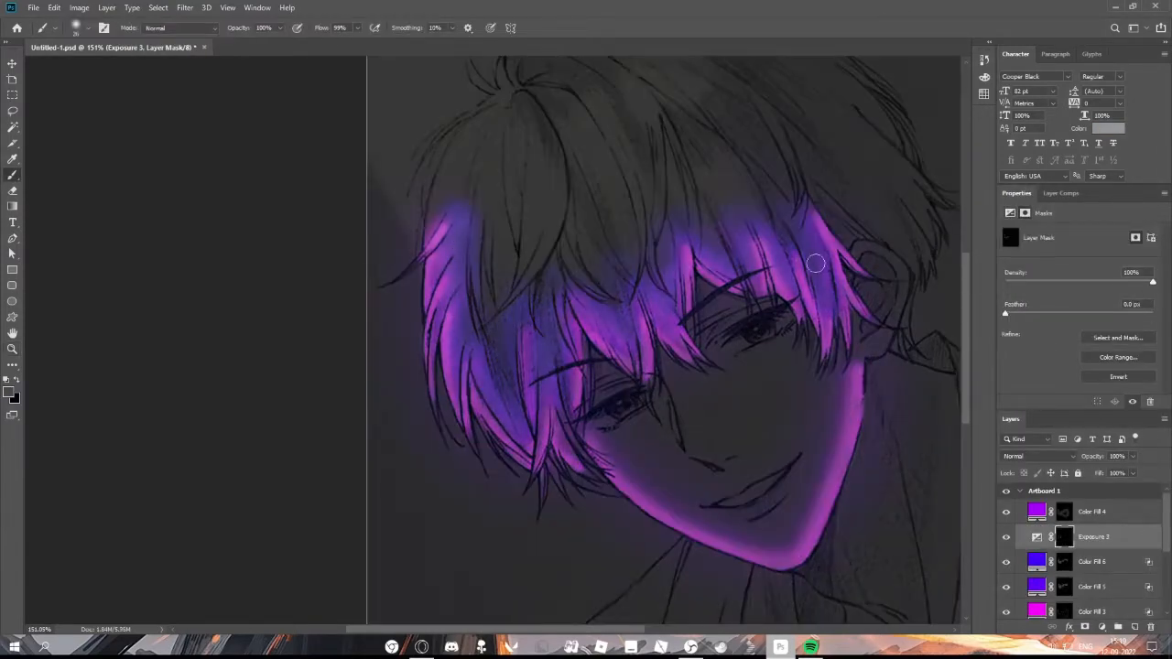
- Raise the Blend If black limit for the underlying layer in Exposure 3's blending options
{"action": "key", "text": "z"}
{"action": "left_click_drag", "start_coordinate": [815, 264], "coordinate": [924, 427]}
{"action": "double_click", "coordinate": [1128, 538]}
{"action": "left_click_drag", "start_coordinate": [847, 377], "coordinate": [882, 377]}
{"action": "left_click", "coordinate": [1112, 163]}
{"action": "key", "text": "b"}
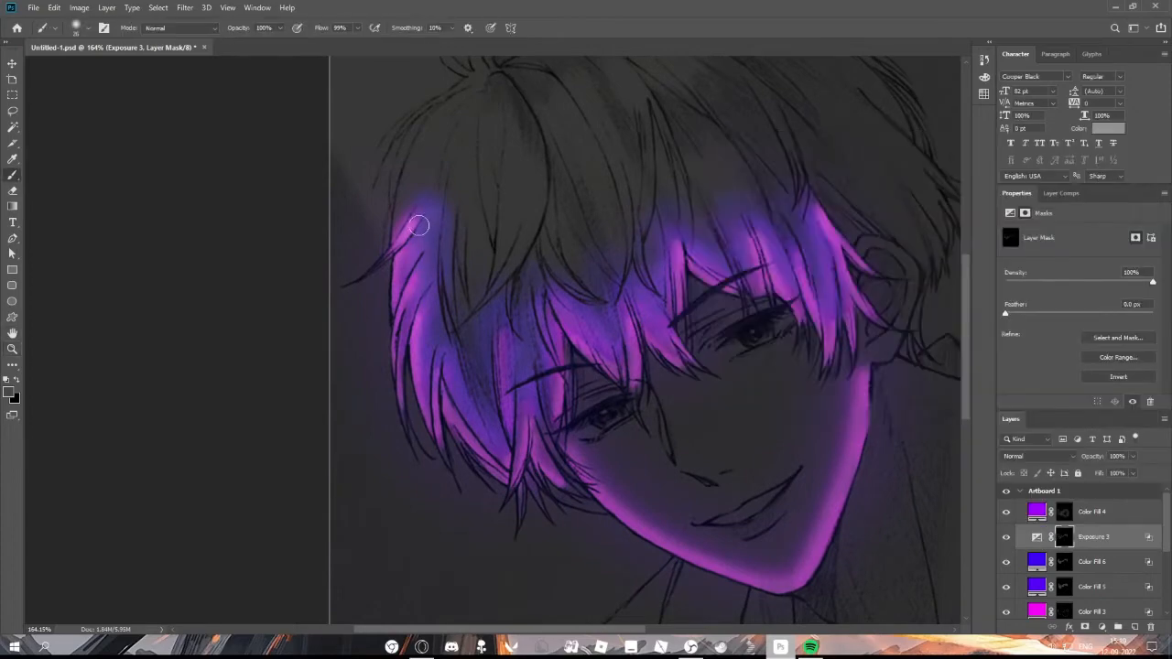
- Add a blue #1200ff Solid Color fill above Exposure 3 and set its blend mode to Color Dodge
{"action": "left_click", "coordinate": [1102, 627]}
{"action": "left_click", "coordinate": [1099, 414]}
{"action": "left_click", "coordinate": [984, 215]}
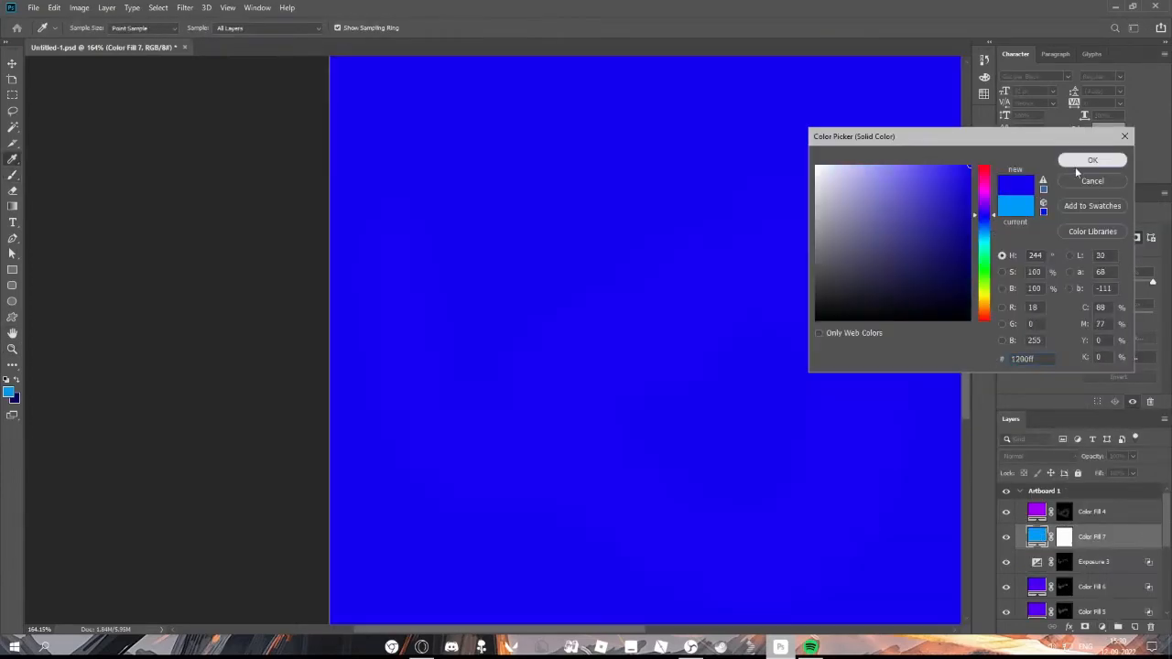
{"action": "left_click", "coordinate": [1092, 162]}
{"action": "left_click", "coordinate": [1039, 456]}
{"action": "left_click", "coordinate": [1049, 496]}
- Raise Color Fill 7's Blend If black limit for the underlying layer and invert its mask
{"action": "double_click", "coordinate": [1128, 538]}
{"action": "left_click_drag", "start_coordinate": [847, 377], "coordinate": [852, 378]}
{"action": "left_click", "coordinate": [1111, 163]}
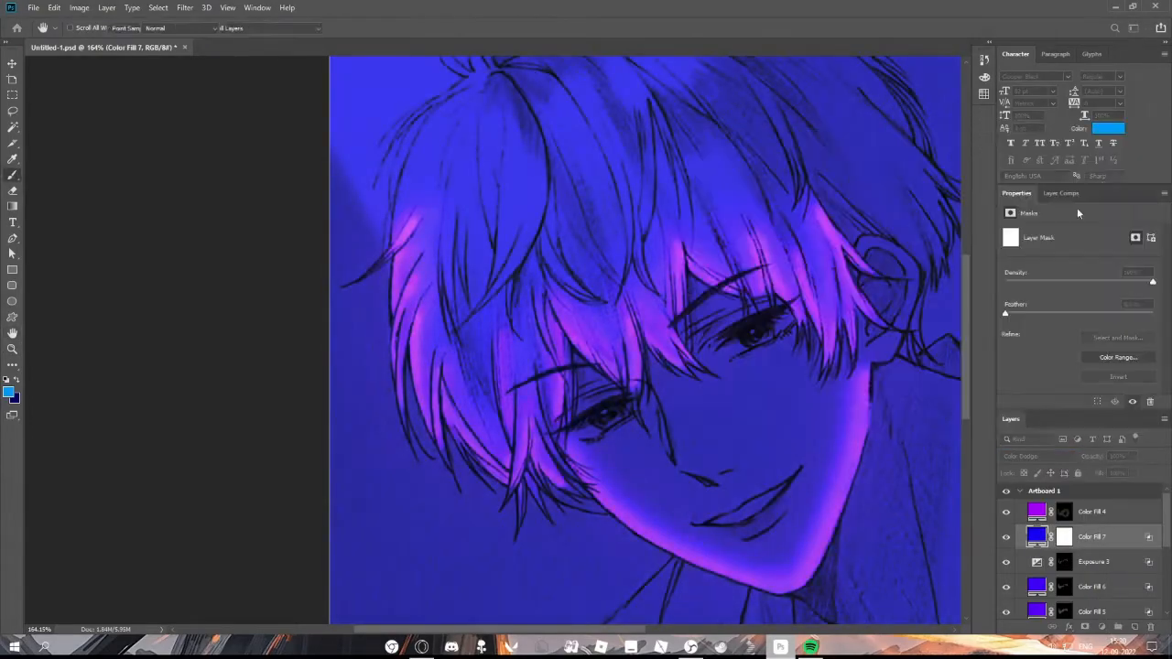
{"action": "left_click", "coordinate": [1064, 537]}
{"action": "key", "text": "ctrl+i"}
- Paint blue over the upper bangs and side strands on the Color Fill 7 mask, enlarging the brush and lowering its flow to 37%
{"action": "key", "text": "alt+Tab"}
{"action": "key", "text": "alt+Tab"}
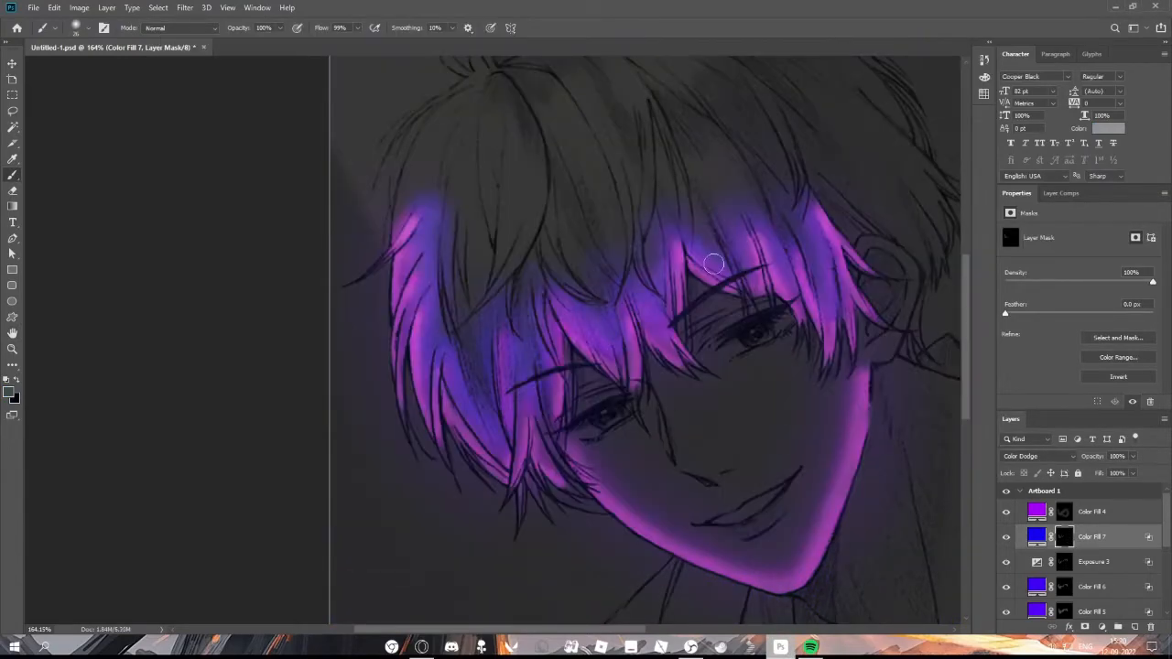
{"action": "mouse_move", "coordinate": [821, 335]}
{"action": "left_mouse_down"}
{"action": "mouse_move", "coordinate": [797, 332]}
{"action": "mouse_move", "coordinate": [838, 333]}
{"action": "left_mouse_up"}
{"action": "right_click", "coordinate": [652, 236]}
{"action": "left_click_drag", "start_coordinate": [721, 290], "coordinate": [730, 290]}
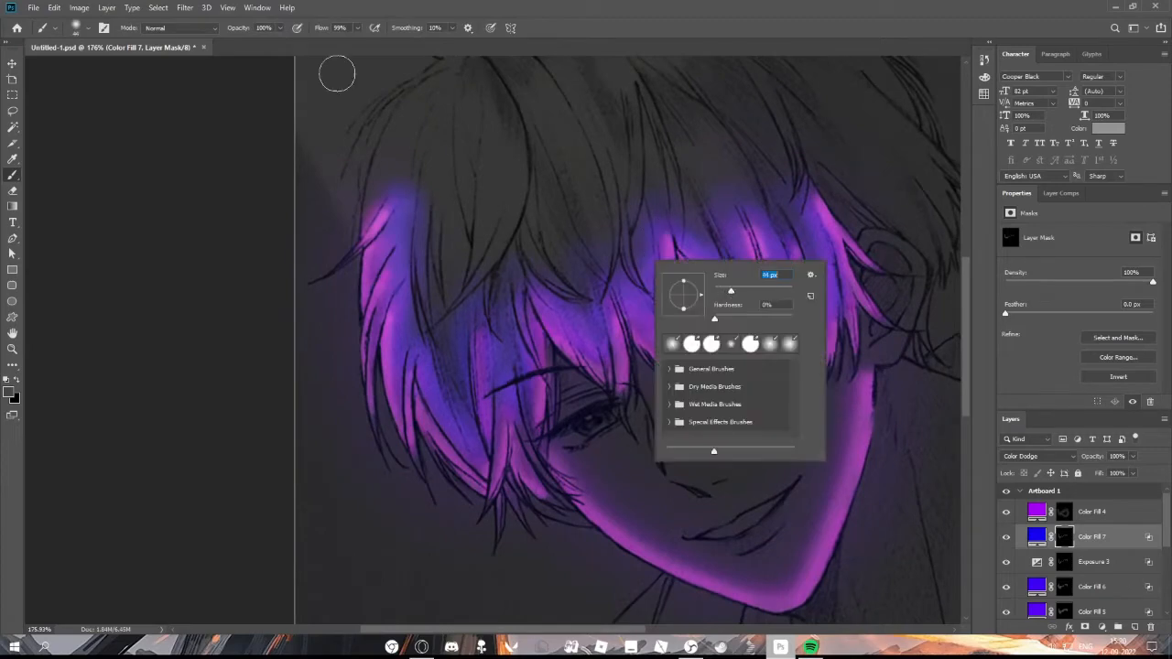
{"action": "left_click", "coordinate": [357, 27]}
{"action": "left_click", "coordinate": [359, 40]}
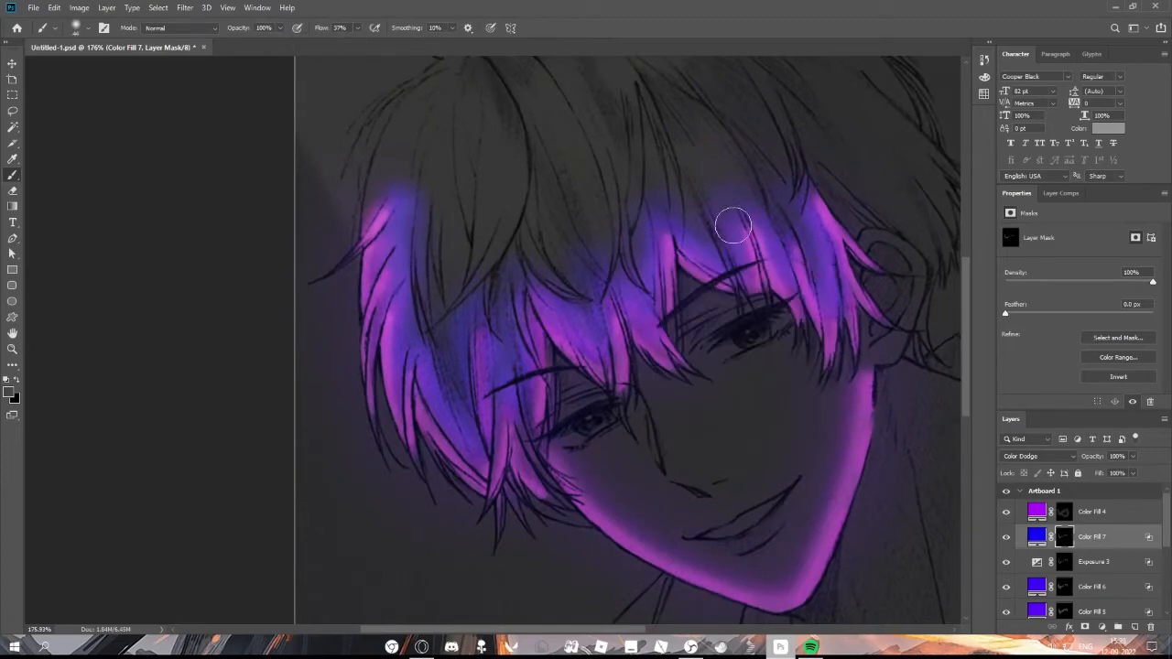
- Blend more blue-violet into the upper bangs on the Color Fill 6 and Color Fill 5 masks at 37% flow
{"action": "left_click", "coordinate": [1063, 587]}
{"action": "left_click", "coordinate": [1064, 611]}
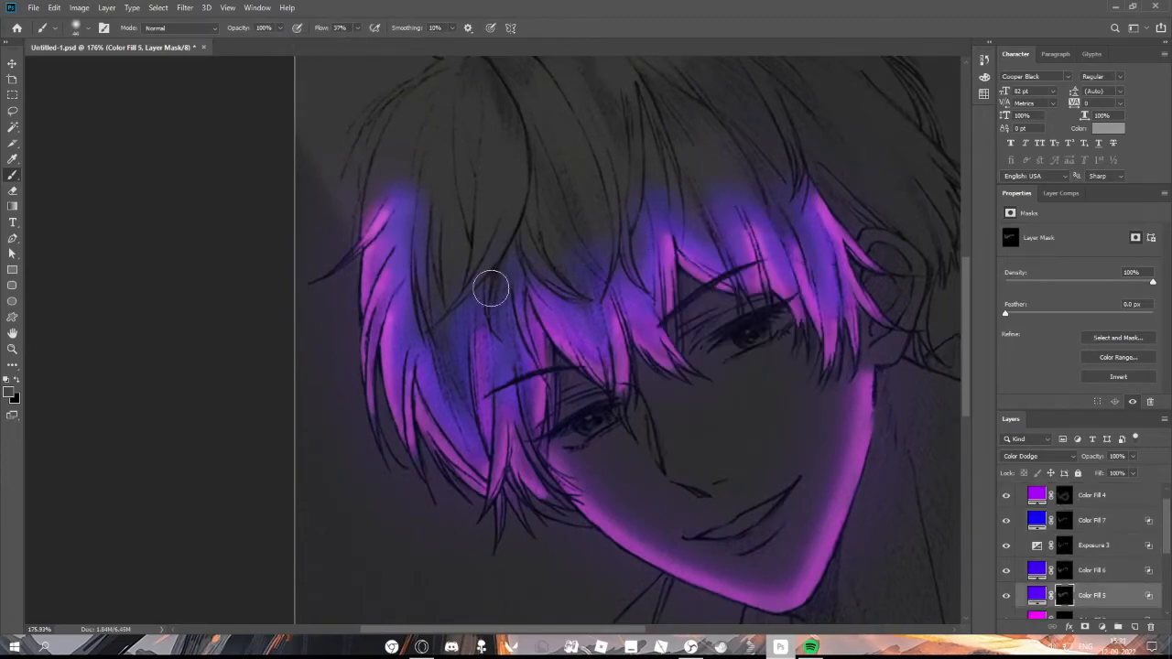
{"action": "key", "text": "z"}
{"action": "left_click_drag", "start_coordinate": [794, 304], "coordinate": [759, 317]}
- Add a violet #5a00ff Solid Color fill above Color Fill 7 and set its blend mode to Color Dodge
{"action": "left_click", "coordinate": [1103, 520]}
{"action": "left_click", "coordinate": [1102, 627]}
{"action": "left_click_drag", "start_coordinate": [986, 226], "coordinate": [988, 210]}
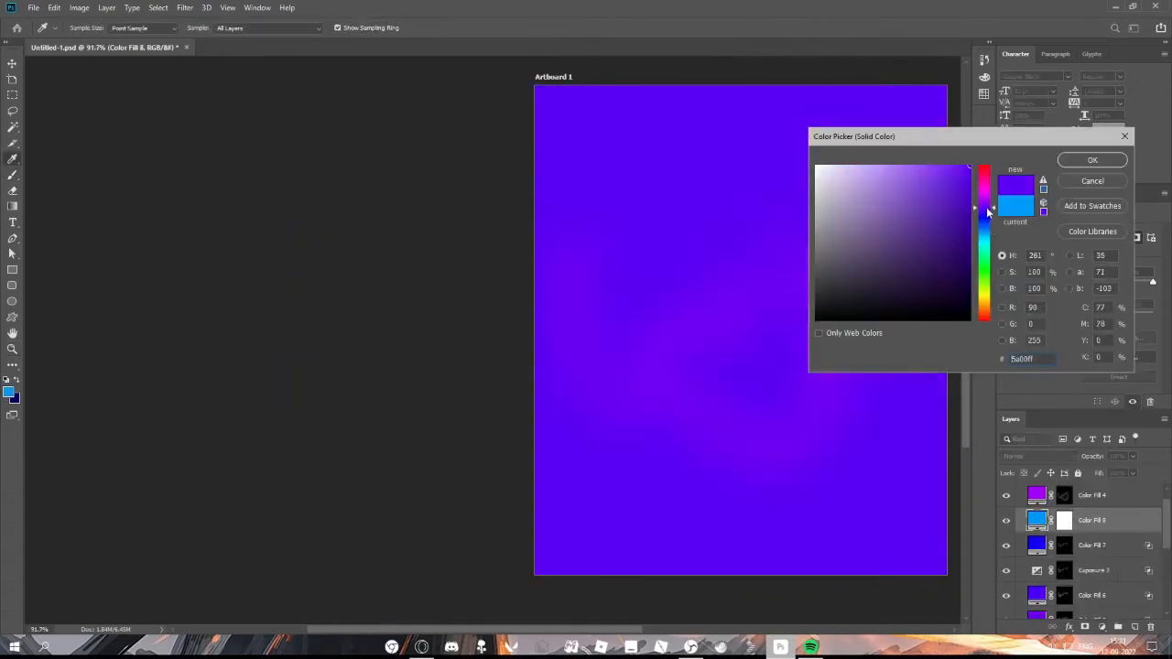
{"action": "left_click", "coordinate": [1094, 159]}
{"action": "left_click", "coordinate": [1037, 456]}
{"action": "left_click", "coordinate": [1044, 444]}
- Invert the Color Fill 8 mask and paint a soft violet glow over the hair with a large soft brush at reduced flow
{"action": "left_click", "coordinate": [1064, 520]}
{"action": "key", "text": "ctrl+i"}
{"action": "left_click", "coordinate": [12, 175]}
{"action": "right_click", "coordinate": [652, 234]}
{"action": "left_click_drag", "start_coordinate": [758, 264], "coordinate": [769, 265]}
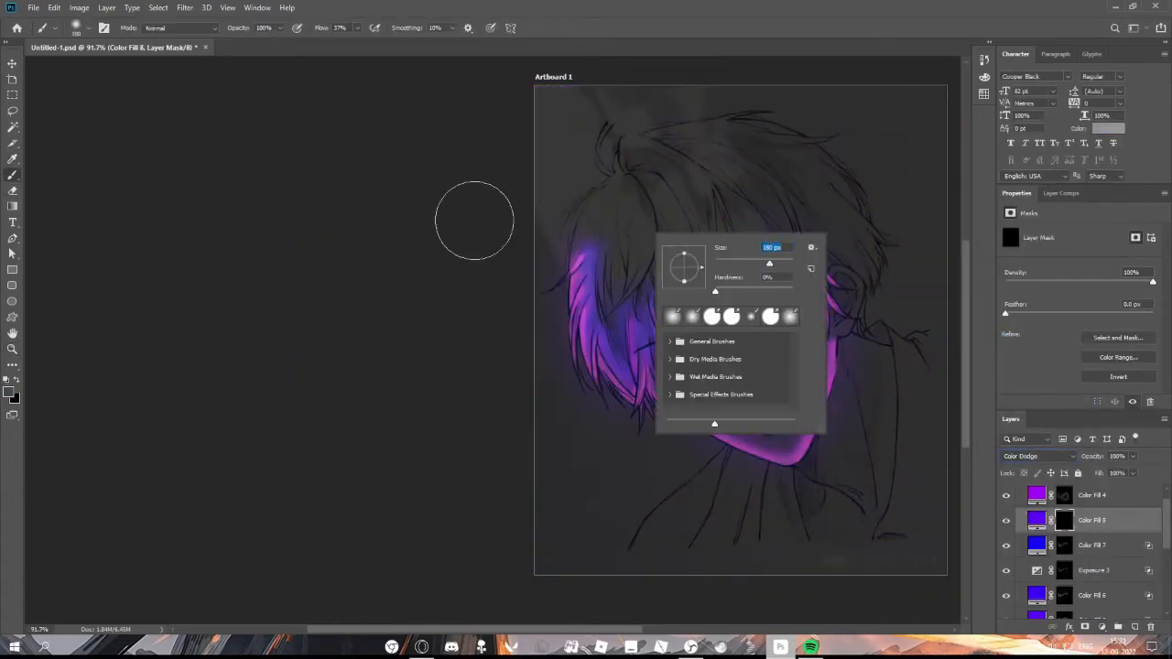
{"action": "left_click", "coordinate": [357, 27]}
{"action": "left_click", "coordinate": [348, 42]}
{"action": "left_click_drag", "start_coordinate": [348, 44], "coordinate": [343, 44]}
- Strengthen the soft purple glow around the hair and jaw on the Color Fill 4 mask
{"action": "key", "text": "alt+]"}
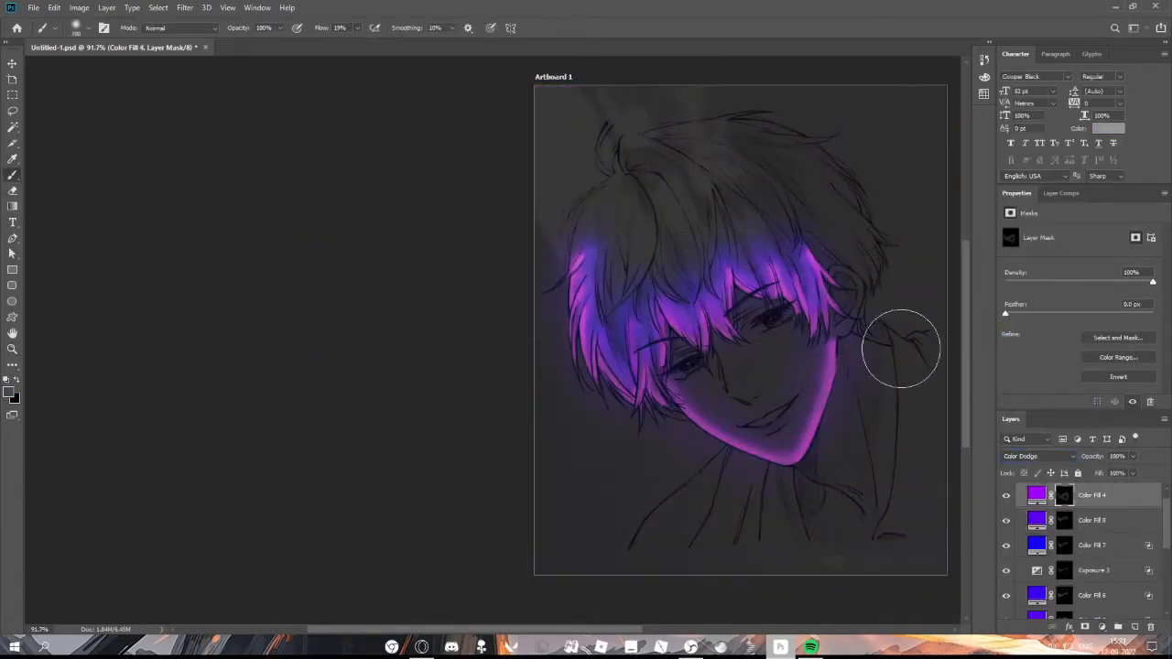
{"action": "key", "text": "z"}
{"action": "left_click_drag", "start_coordinate": [818, 348], "coordinate": [753, 339]}
{"action": "left_click_drag", "start_coordinate": [750, 348], "coordinate": [842, 352]}
{"action": "left_click_drag", "start_coordinate": [430, 629], "coordinate": [521, 629]}
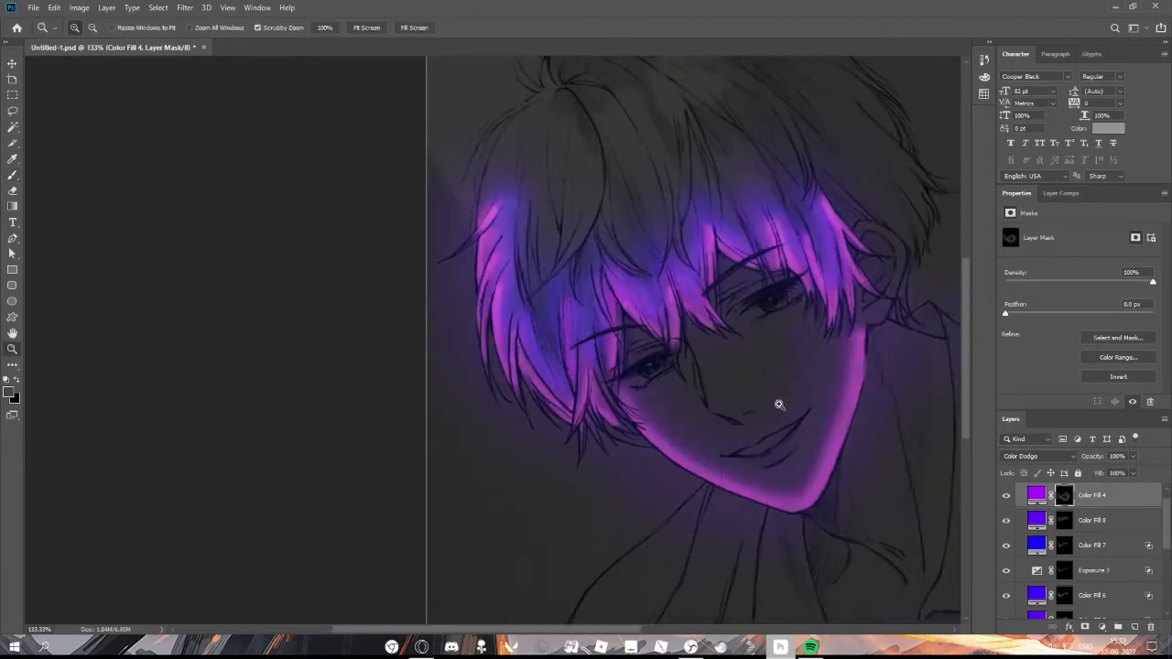
{"action": "left_click_drag", "start_coordinate": [965, 376], "coordinate": [965, 343]}
{"action": "left_click_drag", "start_coordinate": [888, 394], "coordinate": [917, 396]}
- Paint a soft purple rim over the top and outer back of the hair on the Color Fill 1 mask at 82% flow
{"action": "scroll", "coordinate": [1050, 554], "scroll_direction": "down", "scroll_amount": 5}
{"action": "left_click", "coordinate": [1064, 589]}
{"action": "scroll", "coordinate": [745, 360], "scroll_direction": "up", "scroll_amount": 3}
{"action": "key", "text": "b"}
{"action": "right_click", "coordinate": [682, 180]}
{"action": "left_click", "coordinate": [762, 213]}
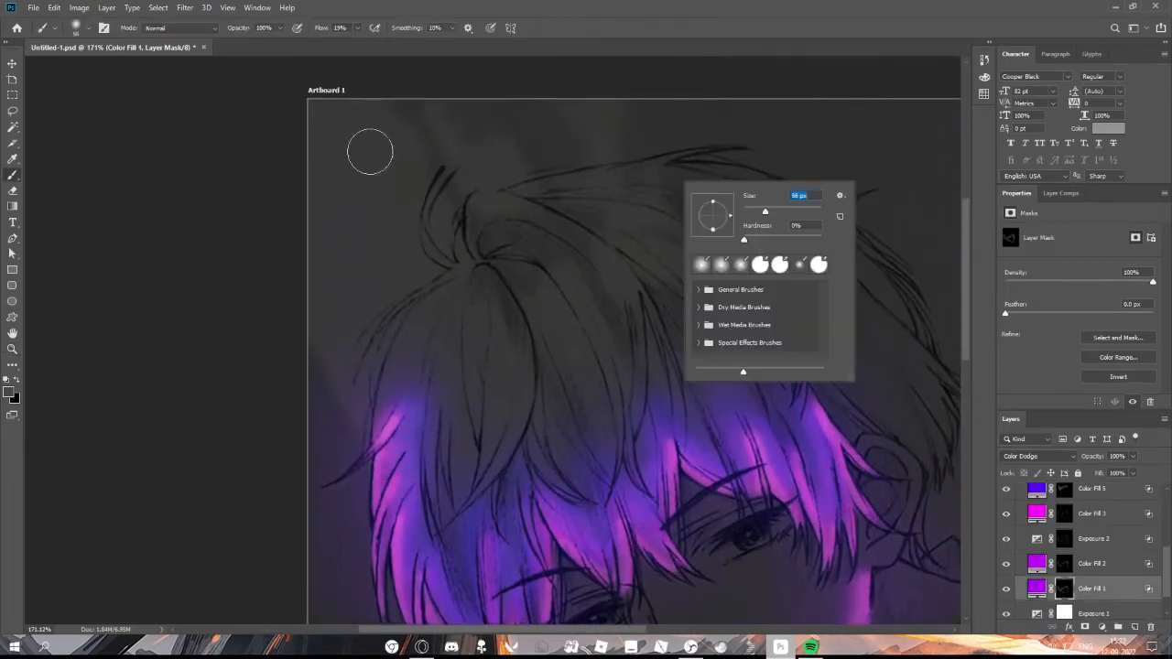
{"action": "left_click", "coordinate": [357, 27]}
{"action": "left_click_drag", "start_coordinate": [851, 284], "coordinate": [914, 374]}
{"action": "scroll", "coordinate": [902, 384], "scroll_direction": "down", "scroll_amount": 1}
{"action": "left_click_drag", "start_coordinate": [639, 629], "coordinate": [672, 629]}
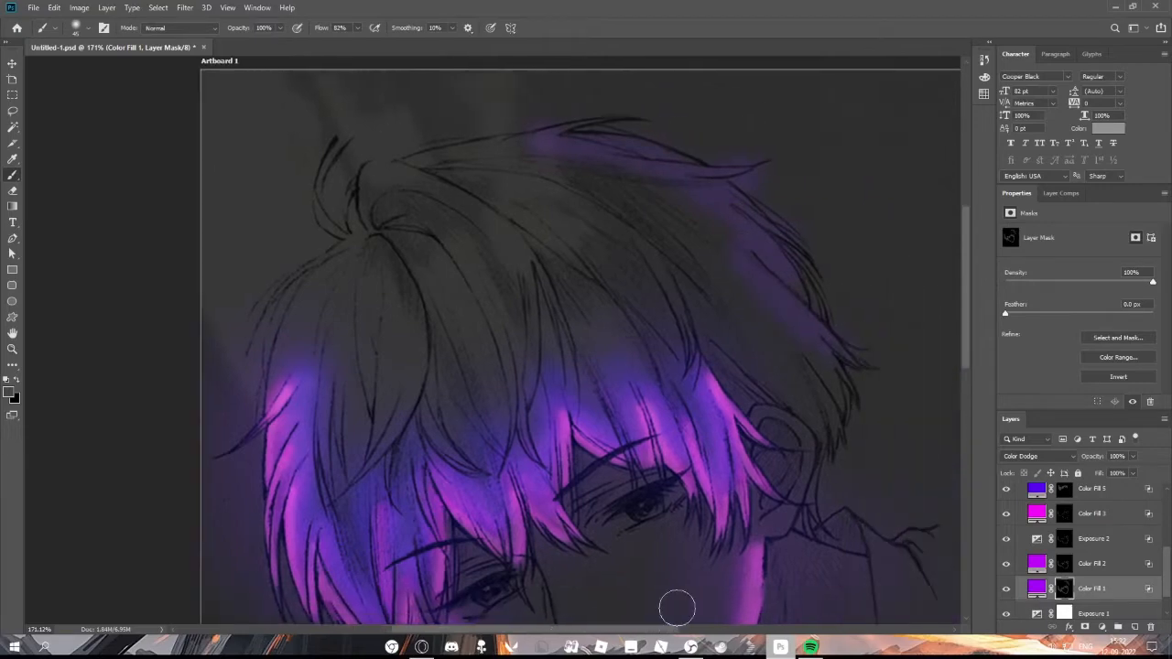
- Extend the purple rim on the Color Fill 1 mask down behind the ear and forward to the crown
{"action": "left_click_drag", "start_coordinate": [822, 376], "coordinate": [810, 412]}
{"action": "key", "text": "e"}
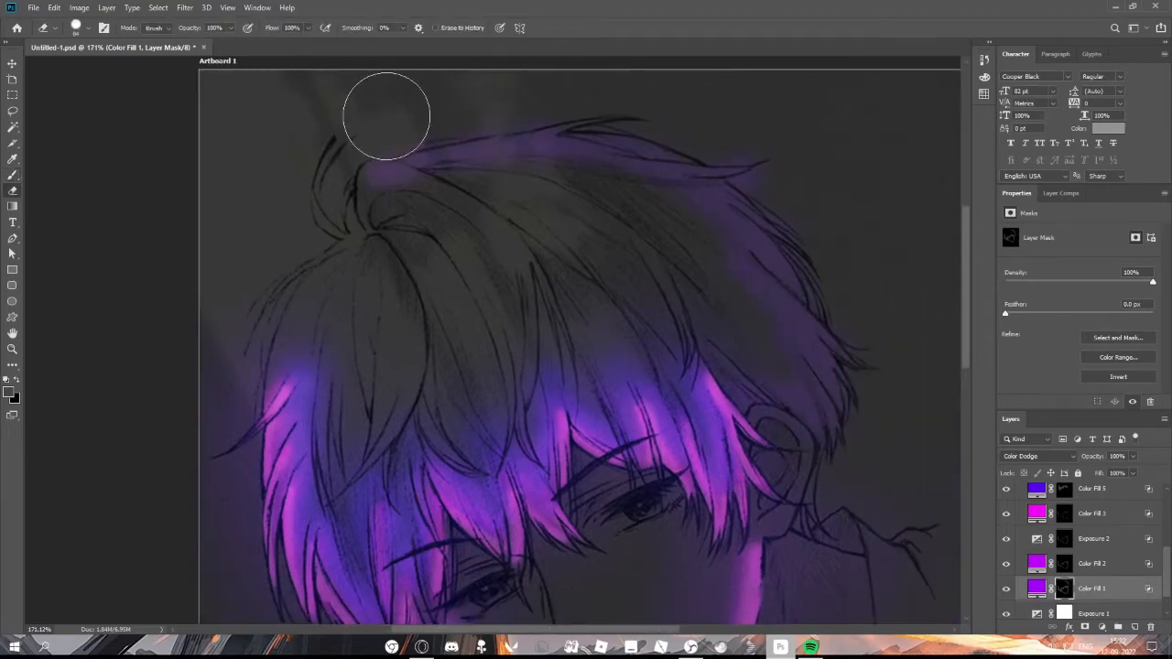
{"action": "scroll", "coordinate": [385, 110], "scroll_direction": "up", "scroll_amount": 3}
{"action": "key", "text": "b"}
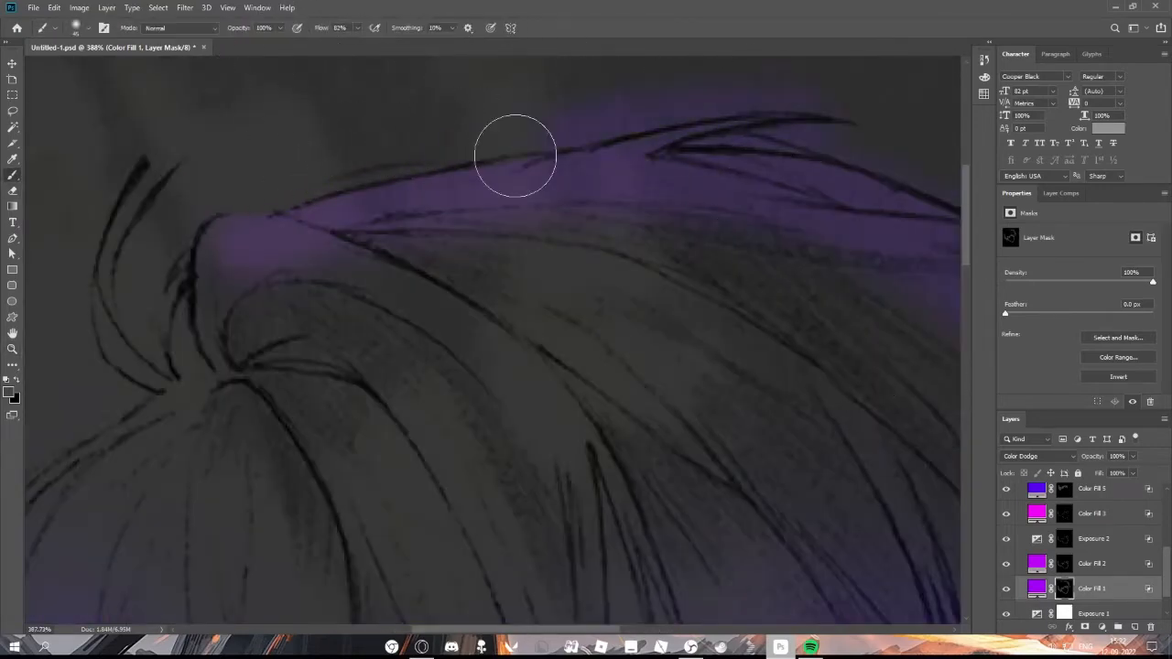
{"action": "left_click", "coordinate": [810, 647]}
{"action": "left_click", "coordinate": [614, 573]}
{"action": "left_click", "coordinate": [421, 646]}
{"action": "left_click", "coordinate": [920, 46]}
{"action": "left_click", "coordinate": [1002, 46]}
- Trim the purple spill above the hair on the Color Fill 1 mask and brighten the rim on the Exposure 2 mask at 88% flow
{"action": "key", "text": "e"}
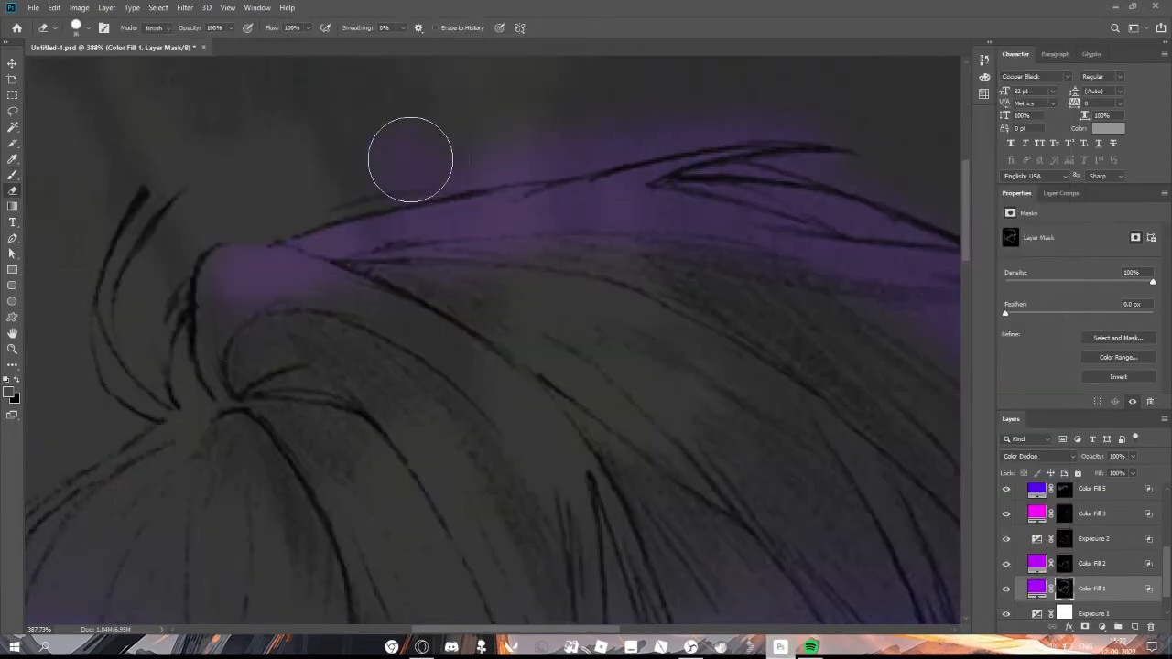
{"action": "scroll", "coordinate": [527, 215], "scroll_direction": "up", "scroll_amount": 1}
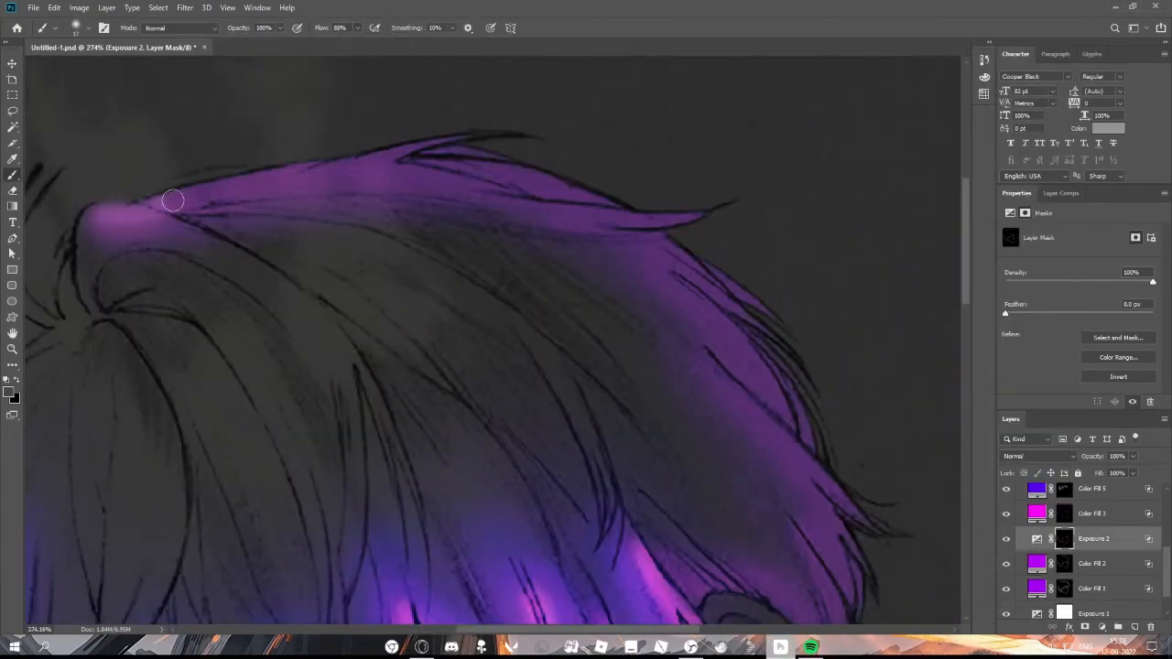
{"action": "mouse_move", "coordinate": [165, 196]}
{"action": "left_mouse_down"}
{"action": "mouse_move", "coordinate": [329, 172]}
{"action": "mouse_move", "coordinate": [449, 166]}
{"action": "mouse_move", "coordinate": [687, 259]}
{"action": "mouse_move", "coordinate": [773, 380]}
{"action": "mouse_move", "coordinate": [735, 375]}
{"action": "mouse_move", "coordinate": [799, 464]}
{"action": "mouse_move", "coordinate": [803, 437]}
{"action": "mouse_move", "coordinate": [834, 507]}
{"action": "left_mouse_up"}
{"action": "scroll", "coordinate": [797, 458], "scroll_direction": "down", "scroll_amount": 1}
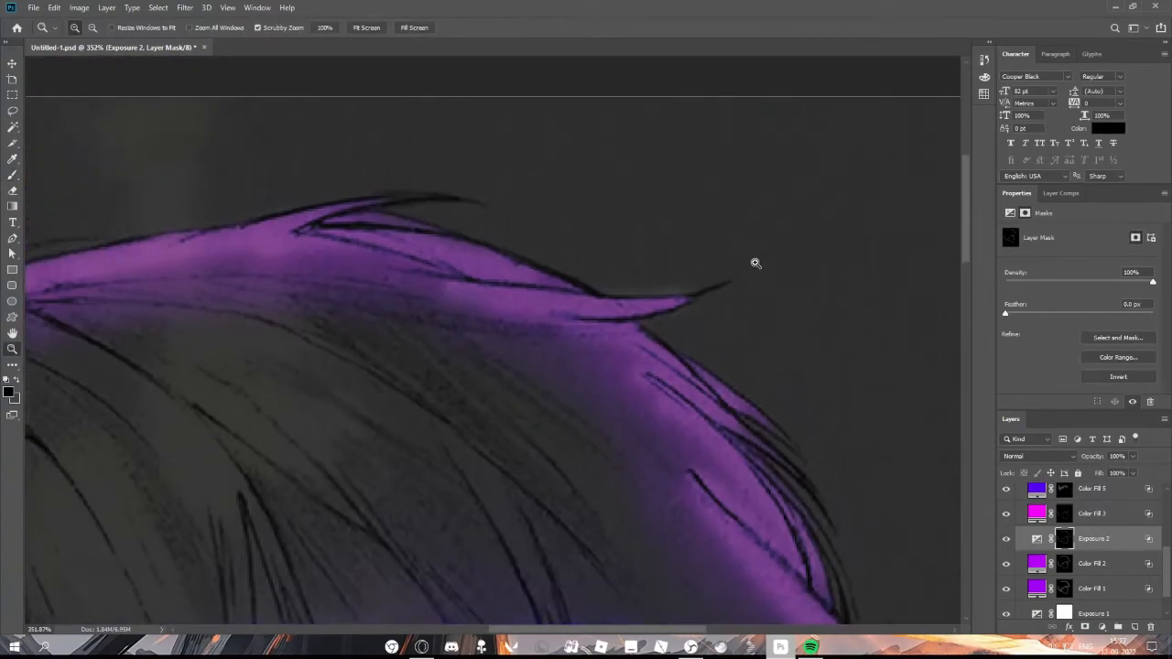
- Clean the brightened spill outside the hair outline on the Exposure 2 mask with a hard 15 px black brush at 100% flow
{"action": "key", "text": "b"}
{"action": "scroll", "coordinate": [733, 268], "scroll_direction": "up", "scroll_amount": 1}
{"action": "right_click", "coordinate": [673, 304]}
{"action": "right_click", "coordinate": [618, 315]}
{"action": "left_click_drag", "start_coordinate": [697, 371], "coordinate": [708, 371]}
{"action": "left_click", "coordinate": [358, 28]}
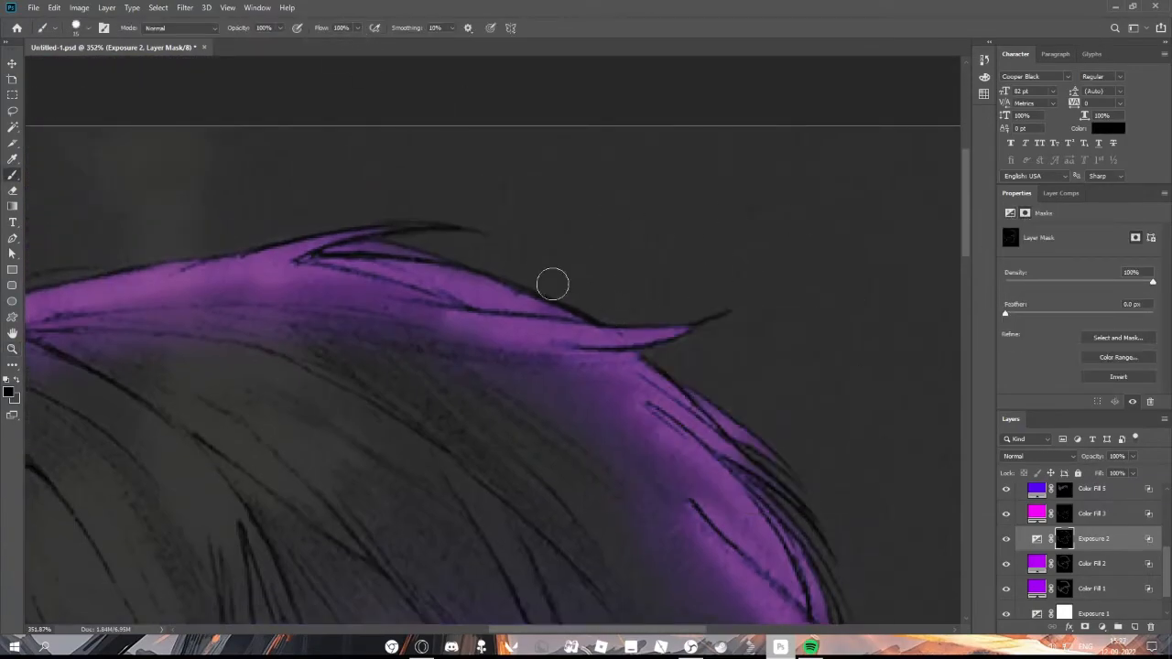
{"action": "scroll", "coordinate": [209, 236], "scroll_direction": "left", "scroll_amount": 3}
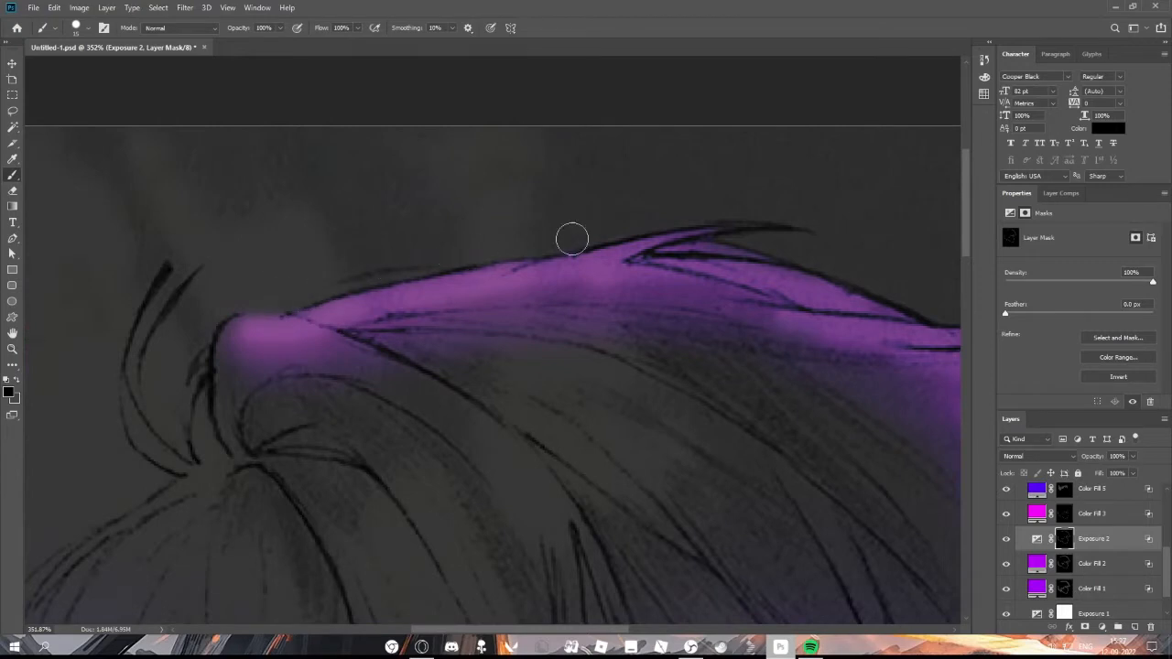
{"action": "scroll", "coordinate": [592, 543], "scroll_direction": "right", "scroll_amount": 5}
{"action": "scroll", "coordinate": [458, 283], "scroll_direction": "down", "scroll_amount": 3}
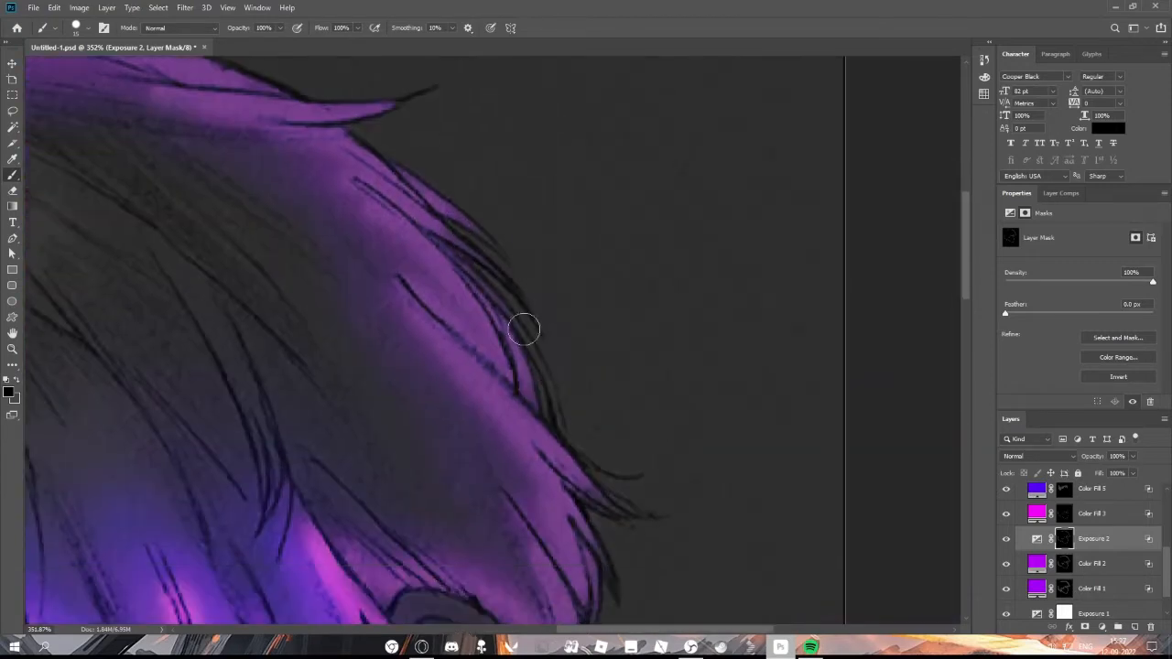
{"action": "scroll", "coordinate": [630, 522], "scroll_direction": "down", "scroll_amount": 2}
- Reveal pink highlights on the Color Fill 3 mask along the back hair strands with a soft 7 px eraser
{"action": "left_click", "coordinate": [1085, 513]}
{"action": "scroll", "coordinate": [554, 412], "scroll_direction": "up", "scroll_amount": 1}
{"action": "right_click", "coordinate": [554, 412]}
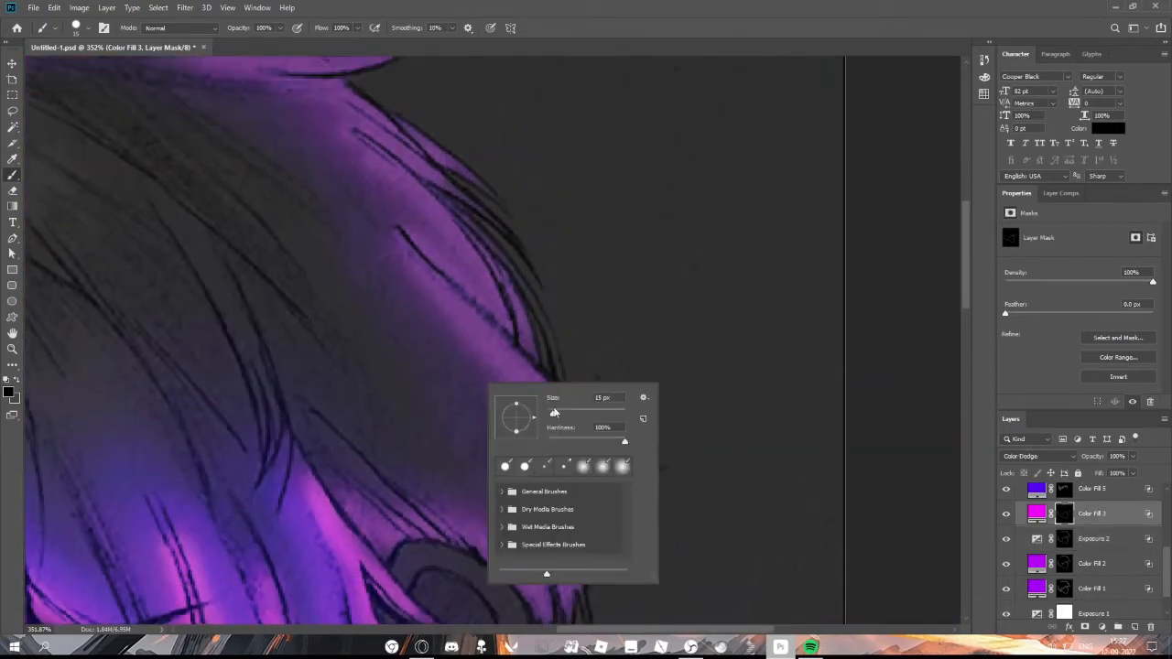
{"action": "key", "text": "e"}
{"action": "key", "text": "Return"}
{"action": "key", "text": "e"}
{"action": "right_click", "coordinate": [612, 322]}
{"action": "left_click", "coordinate": [510, 299]}
{"action": "scroll", "coordinate": [544, 287], "scroll_direction": "down", "scroll_amount": 2}
{"action": "right_click", "coordinate": [516, 294]}
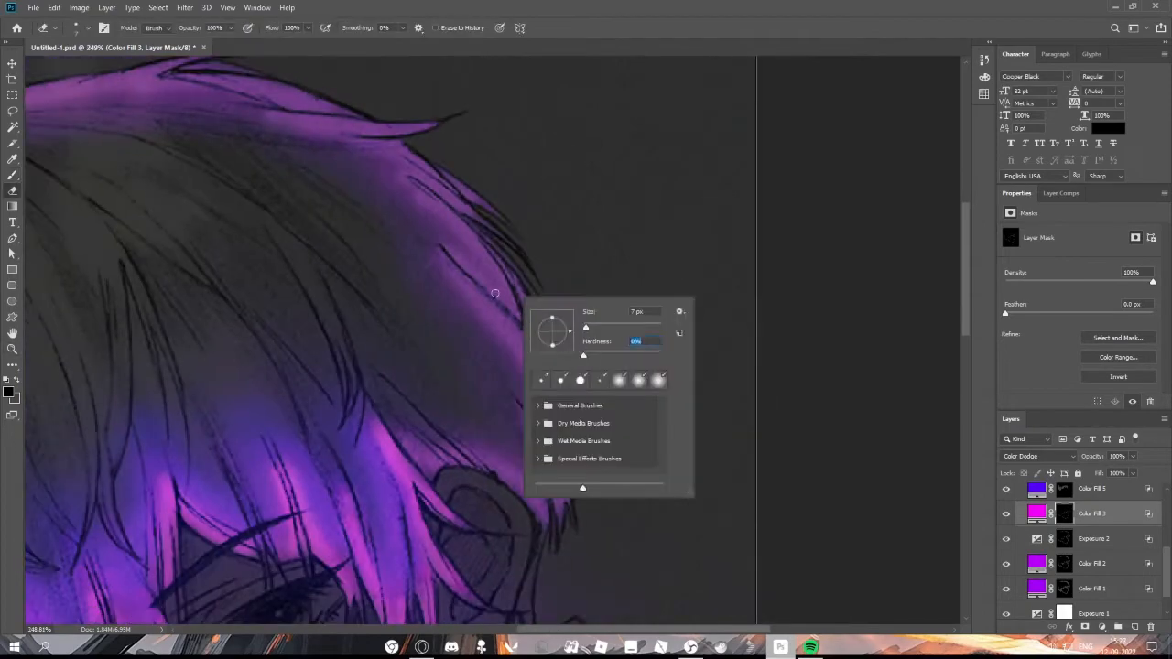
{"action": "left_click", "coordinate": [455, 189]}
- Reveal more pink on the Color Fill 3 mask along the top and back edge of the hair with a larger soft eraser
{"action": "right_click", "coordinate": [414, 205]}
{"action": "left_click", "coordinate": [549, 426]}
{"action": "scroll", "coordinate": [513, 394], "scroll_direction": "left", "scroll_amount": 3}
{"action": "scroll", "coordinate": [366, 247], "scroll_direction": "up", "scroll_amount": 1}
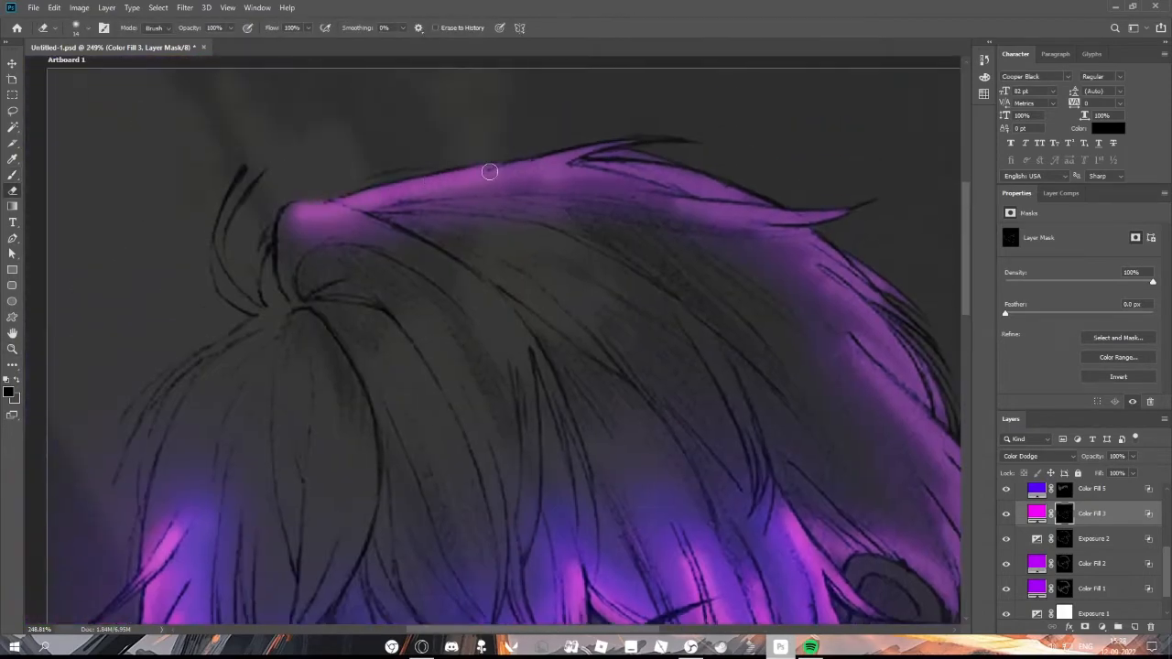
{"action": "left_click_drag", "start_coordinate": [586, 629], "coordinate": [654, 629]}
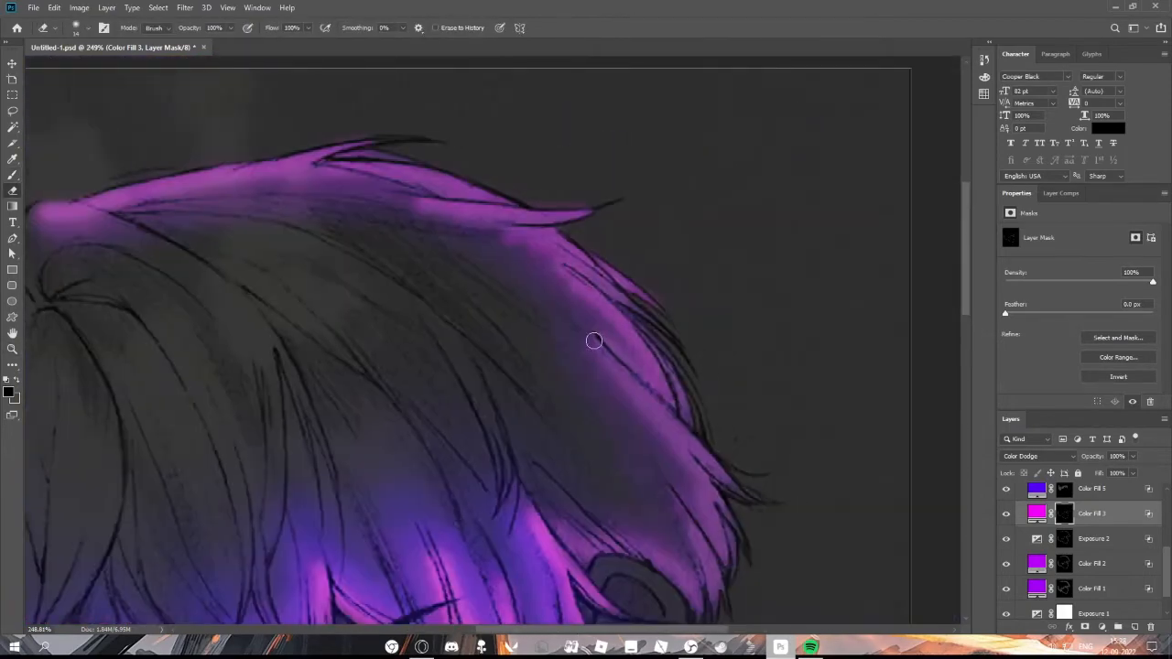
{"action": "scroll", "coordinate": [593, 341], "scroll_direction": "down", "scroll_amount": 1}
- Paint black on the Color Fill 3 mask to remove the pink spilling past the top and back hair outline
{"action": "key", "text": "b"}
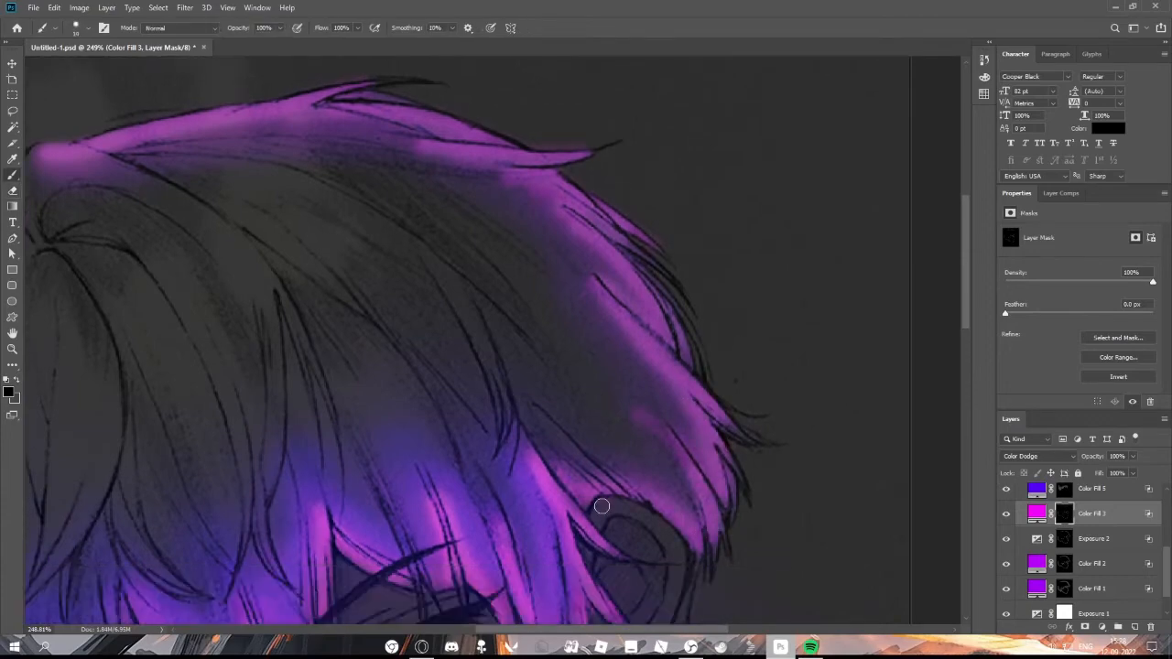
{"action": "left_click_drag", "start_coordinate": [756, 447], "coordinate": [806, 447]}
{"action": "scroll", "coordinate": [513, 236], "scroll_direction": "up", "scroll_amount": 3}
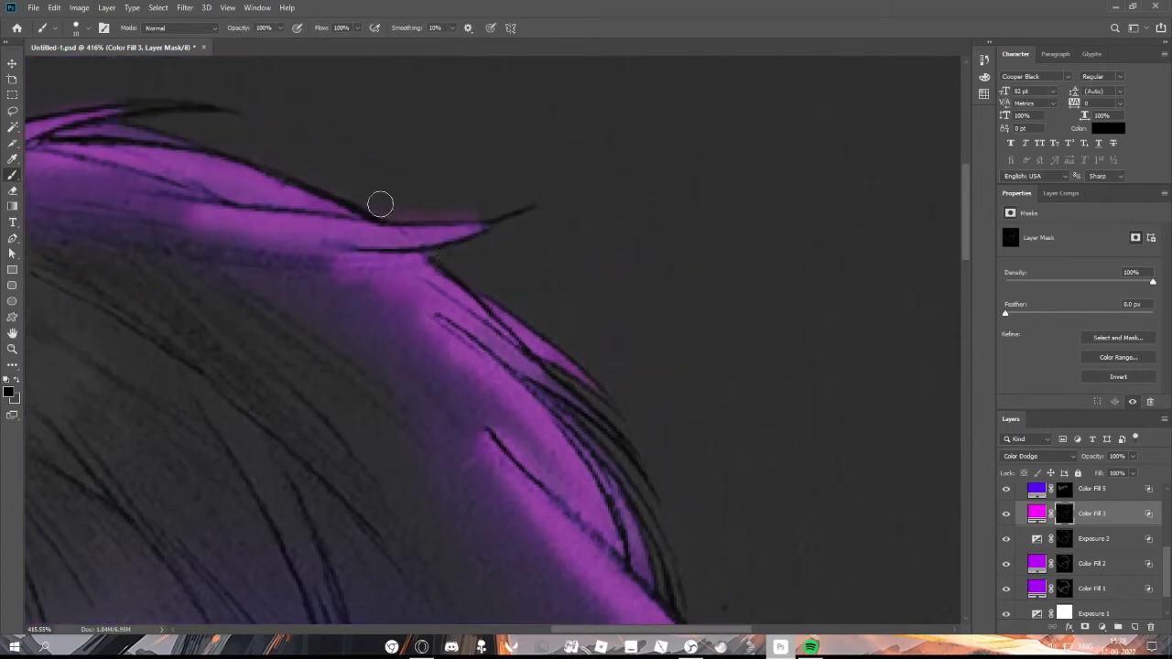
{"action": "scroll", "coordinate": [658, 436], "scroll_direction": "up", "scroll_amount": 2}
{"action": "scroll", "coordinate": [560, 581], "scroll_direction": "left", "scroll_amount": 4}
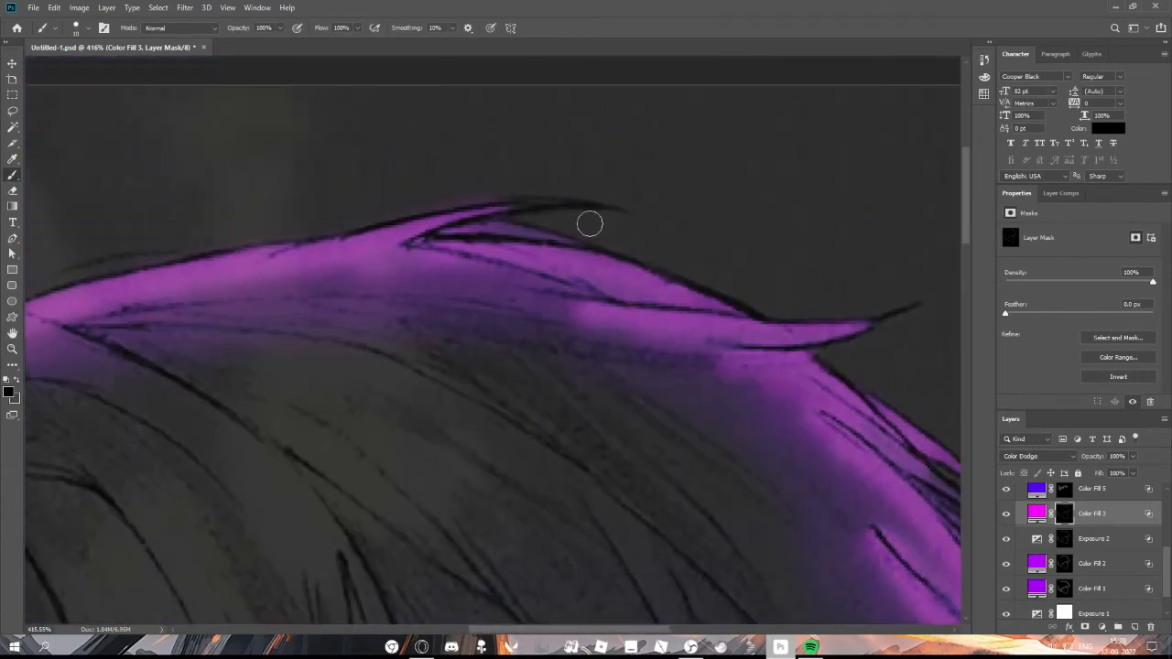
{"action": "left_click_drag", "start_coordinate": [536, 629], "coordinate": [458, 629]}
- Blend the pink highlights on the Color Fill 3 mask with a soft eraser at 14% flow
{"action": "key", "text": "z"}
{"action": "mouse_move", "coordinate": [752, 247]}
{"action": "left_mouse_down"}
{"action": "mouse_move", "coordinate": [635, 265]}
{"action": "mouse_move", "coordinate": [690, 206]}
{"action": "left_mouse_up"}
{"action": "key", "text": "e"}
{"action": "right_click", "coordinate": [667, 200]}
{"action": "left_click_drag", "start_coordinate": [308, 29], "coordinate": [260, 43]}
{"action": "scroll", "coordinate": [658, 281], "scroll_direction": "right", "scroll_amount": 3}
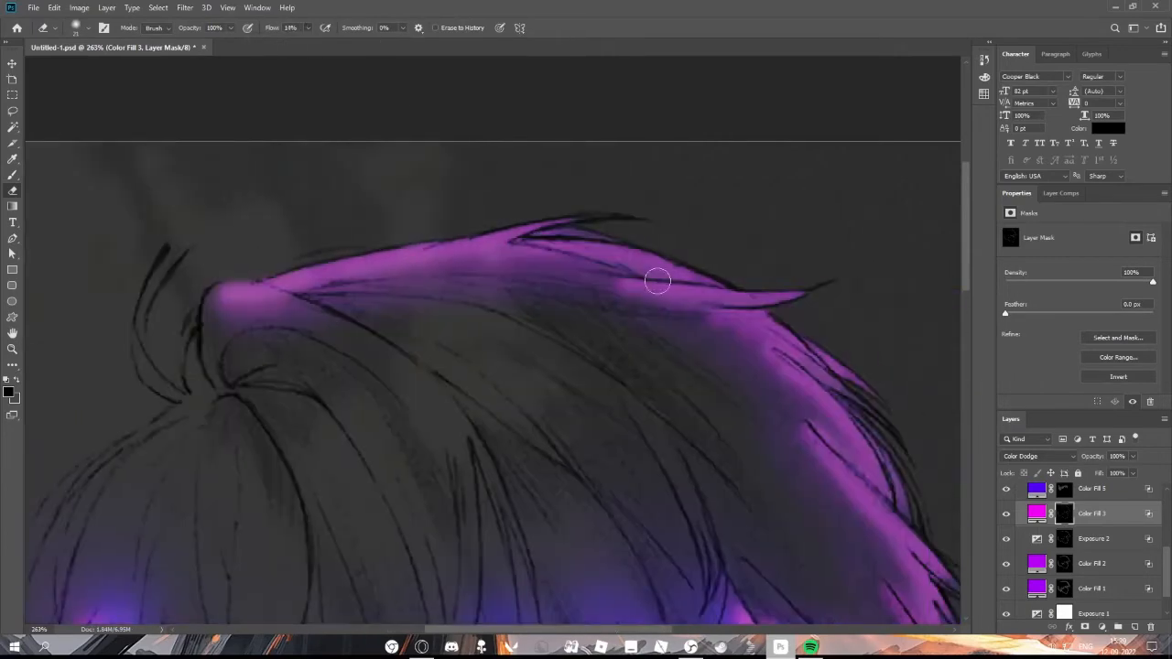
{"action": "scroll", "coordinate": [877, 483], "scroll_direction": "down", "scroll_amount": 2}
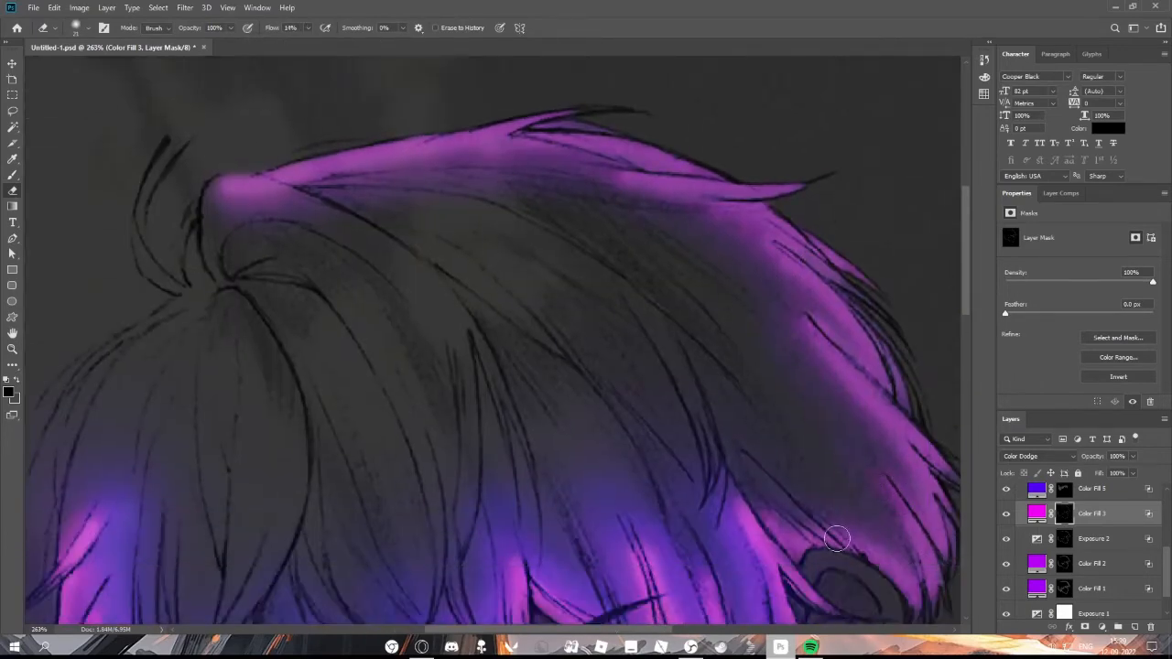
- Reveal blue-violet along the inner edge of the hair rim on the Color Fill 5 mask with a soft eraser at 98% flow
{"action": "key", "text": "z"}
{"action": "mouse_move", "coordinate": [858, 388]}
{"action": "left_mouse_down"}
{"action": "mouse_move", "coordinate": [815, 412]}
{"action": "mouse_move", "coordinate": [847, 399]}
{"action": "left_mouse_up"}
{"action": "scroll", "coordinate": [1091, 513], "scroll_direction": "up", "scroll_amount": 1}
{"action": "left_click", "coordinate": [1091, 504]}
{"action": "key", "text": "e"}
{"action": "right_click", "coordinate": [804, 471]}
{"action": "left_click_drag", "start_coordinate": [878, 468], "coordinate": [885, 468]}
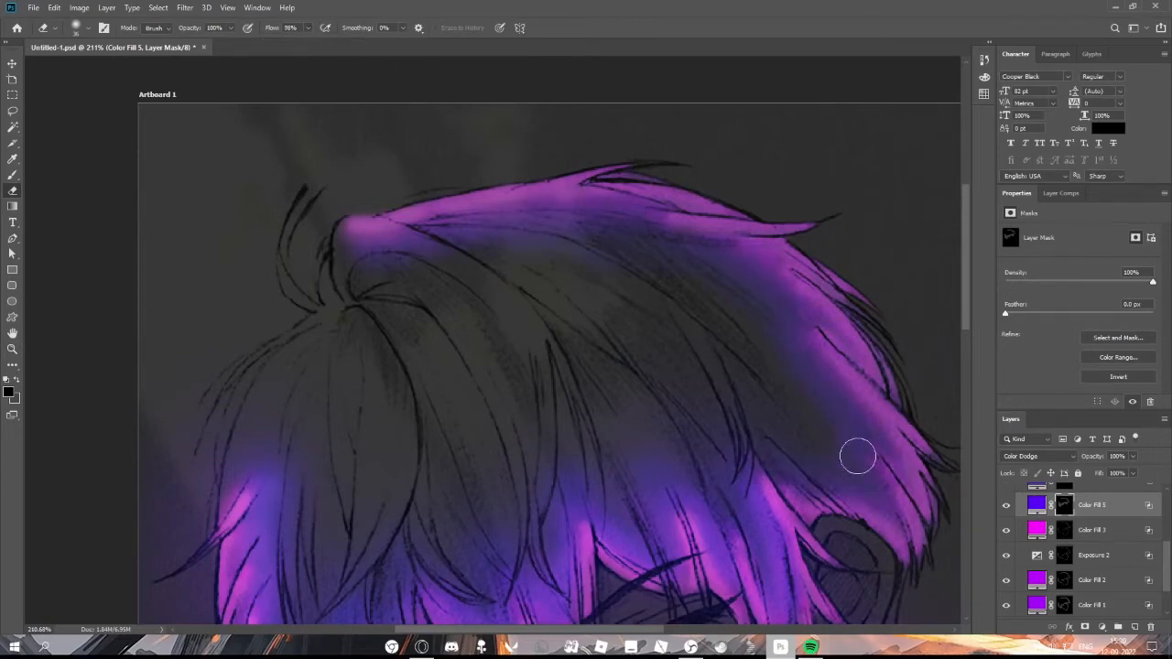
- Deepen the blue-violet inside the hair rim on the Color Fill 6 mask, keeping its mask active
{"action": "key", "text": "ctrl+j"}
{"action": "scroll", "coordinate": [577, 235], "scroll_direction": "up", "scroll_amount": 1}
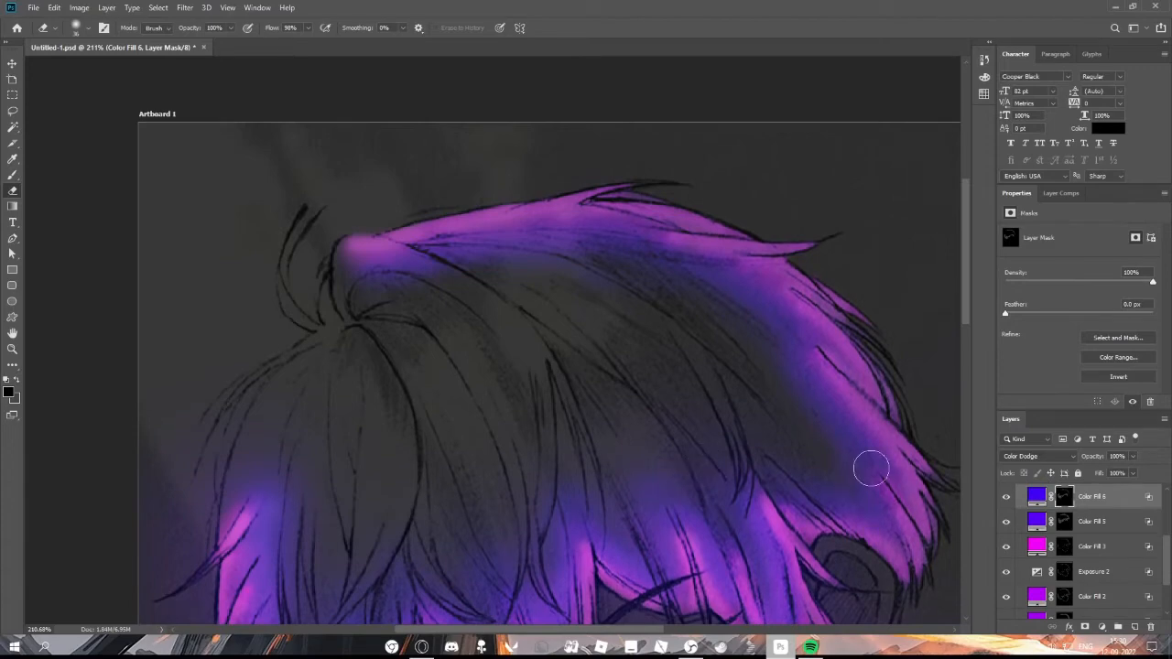
{"action": "right_click", "coordinate": [691, 396]}
{"action": "key", "text": "ctrl+z"}
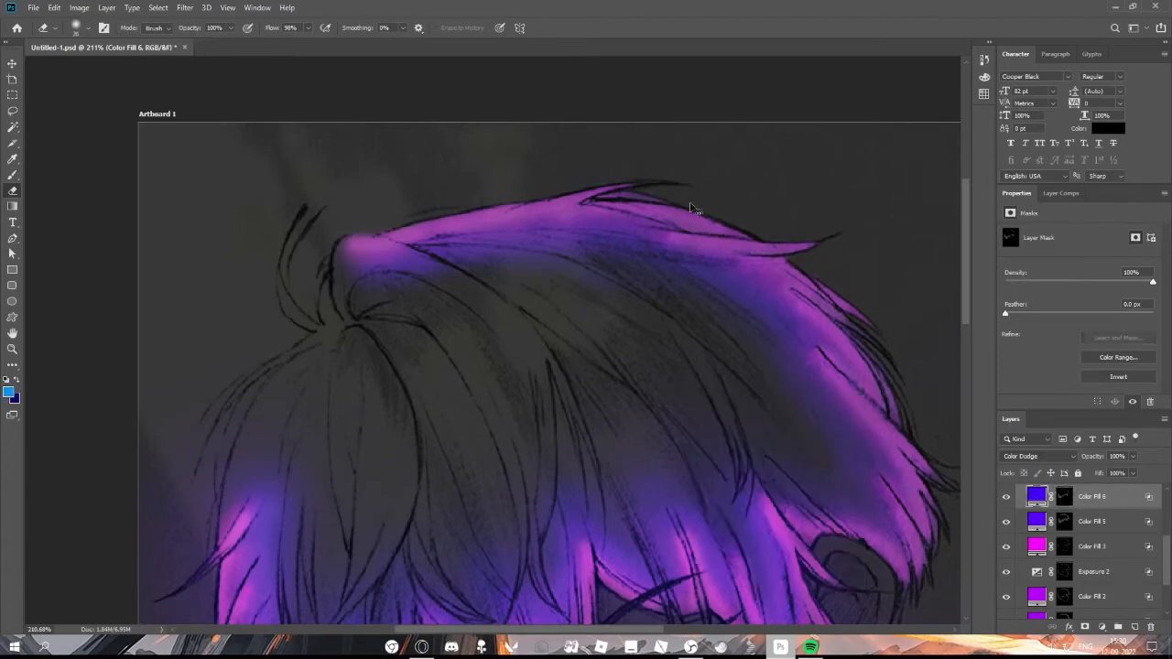
{"action": "left_click", "coordinate": [1065, 500]}
- Brighten the blue band from the crown to the back of the hair by erasing on the Exposure 3 mask
{"action": "scroll", "coordinate": [788, 499], "scroll_direction": "up", "scroll_amount": 1}
{"action": "scroll", "coordinate": [1065, 505], "scroll_direction": "up", "scroll_amount": 1}
{"action": "left_click", "coordinate": [1065, 504]}
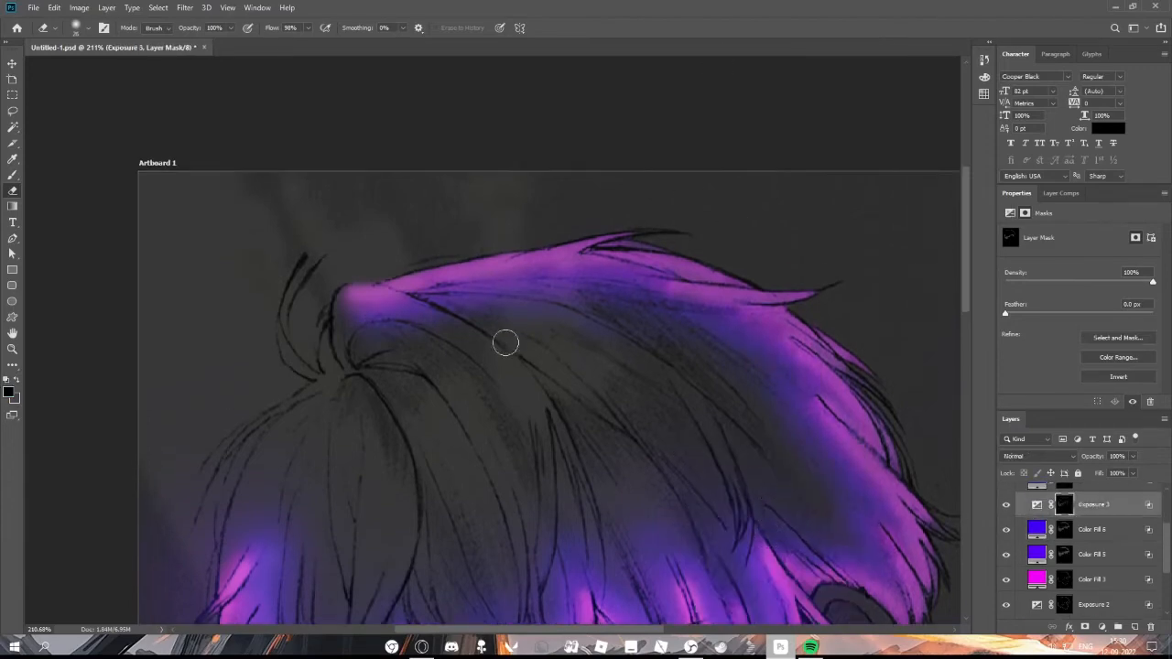
{"action": "mouse_move", "coordinate": [370, 313]}
{"action": "left_mouse_down"}
{"action": "mouse_move", "coordinate": [664, 296]}
{"action": "mouse_move", "coordinate": [886, 531]}
{"action": "mouse_move", "coordinate": [860, 562]}
{"action": "left_mouse_up"}
{"action": "scroll", "coordinate": [915, 549], "scroll_direction": "up", "scroll_amount": 1}
{"action": "scroll", "coordinate": [1078, 531], "scroll_direction": "up", "scroll_amount": 1}
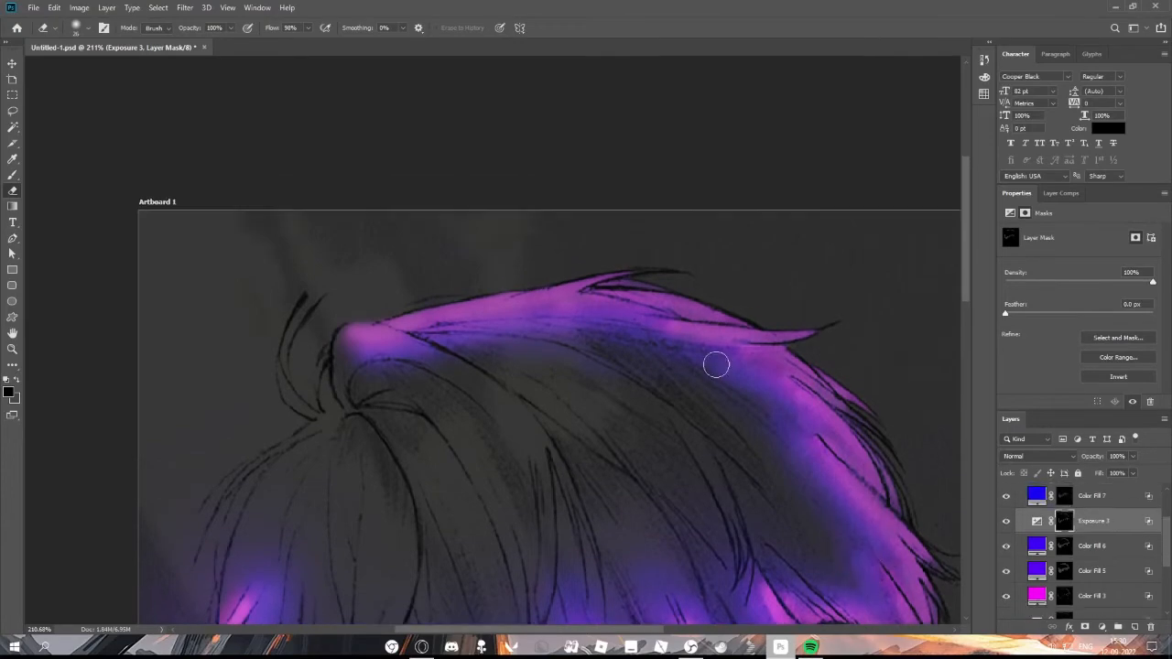
- Soften the brightened blue band on the Exposure 3 mask with a soft black brush at 12% flow
{"action": "key", "text": "b"}
{"action": "right_click", "coordinate": [682, 360]}
{"action": "left_click_drag", "start_coordinate": [744, 418], "coordinate": [685, 397]}
{"action": "left_click_drag", "start_coordinate": [357, 28], "coordinate": [320, 45]}
{"action": "scroll", "coordinate": [914, 545], "scroll_direction": "down", "scroll_amount": 1}
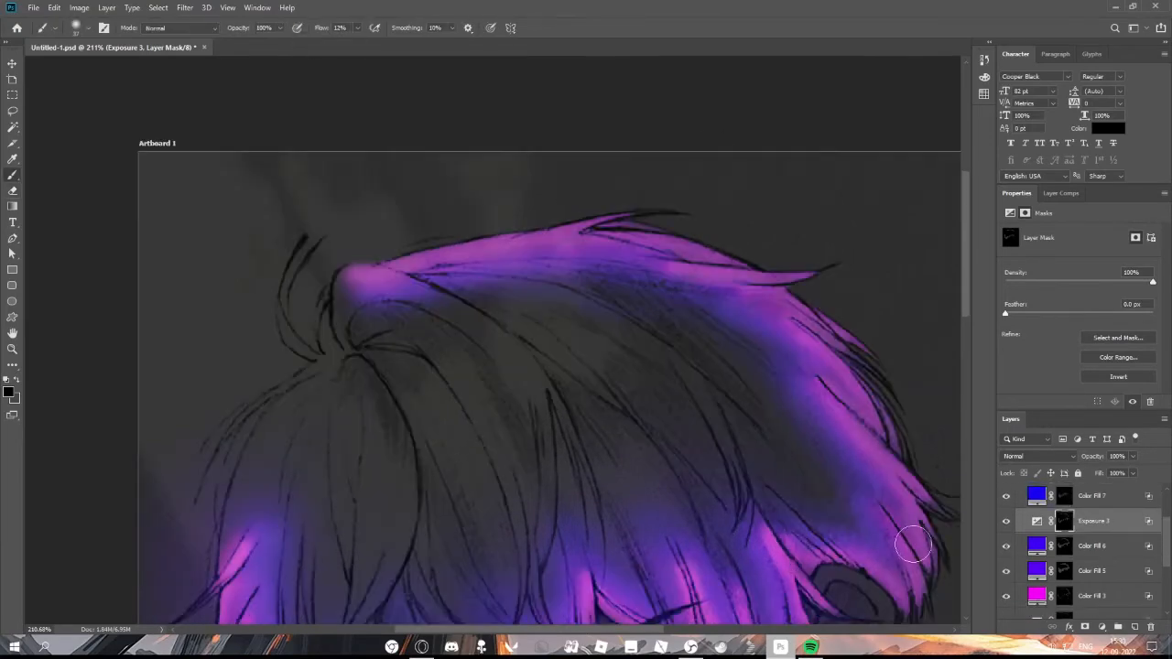
{"action": "scroll", "coordinate": [1034, 556], "scroll_direction": "down", "scroll_amount": 1}
- Touch up the back hair strands on the Exposure 2 and Color Fill 1 masks with a hard 4 px brush at 100% flow
{"action": "left_click", "coordinate": [1063, 589]}
{"action": "left_click_drag", "start_coordinate": [868, 431], "coordinate": [845, 463]}
{"action": "right_click", "coordinate": [867, 446]}
{"action": "left_click_drag", "start_coordinate": [931, 493], "coordinate": [1007, 493]}
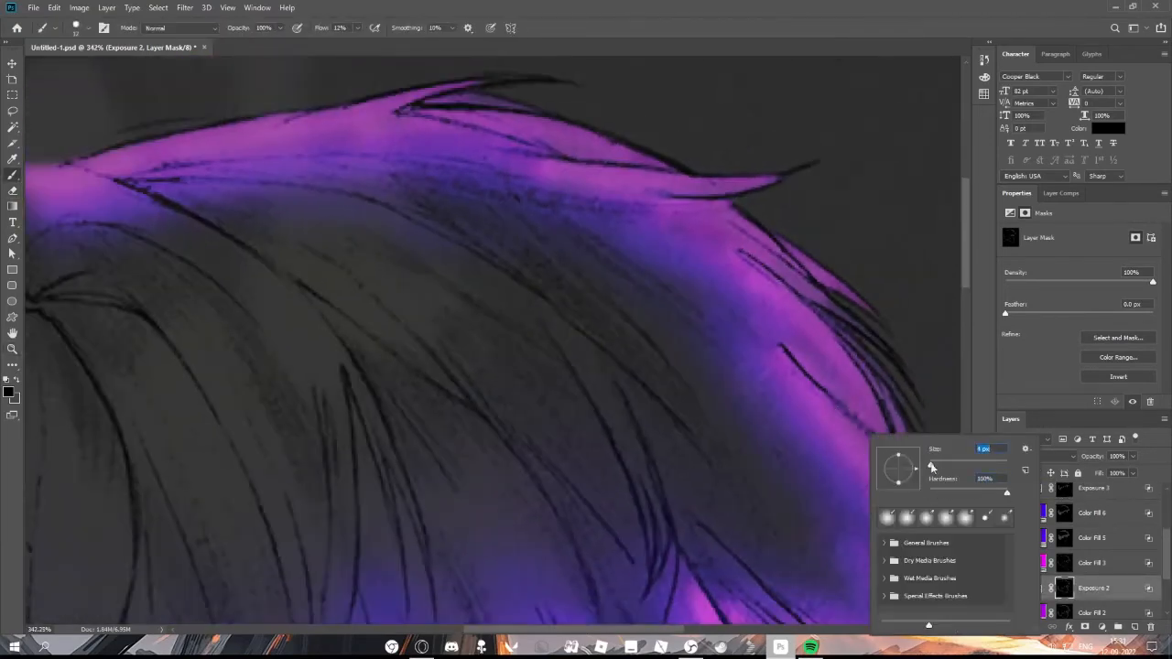
{"action": "key", "text": "Escape"}
{"action": "key", "text": "shift+0"}
{"action": "scroll", "coordinate": [910, 384], "scroll_direction": "down", "scroll_amount": 1}
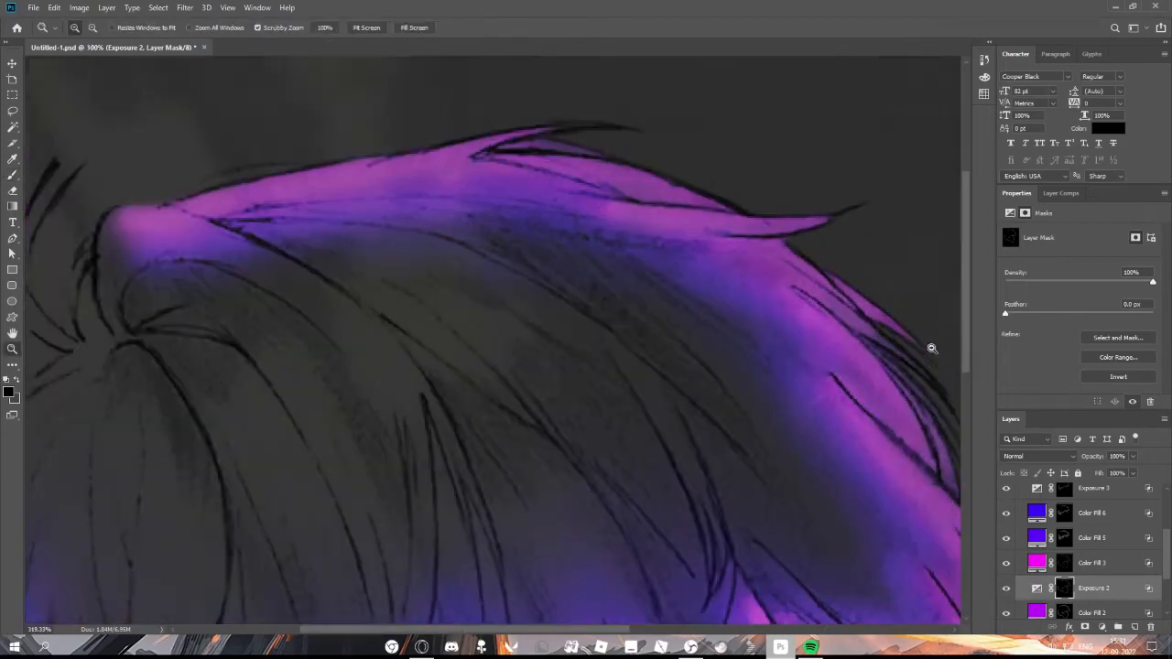
{"action": "key", "text": "alt+bracketright"}
{"action": "key", "text": "alt+bracketleft"}
{"action": "key", "text": "alt+bracketleft"}
{"action": "key", "text": "alt+bracketleft"}
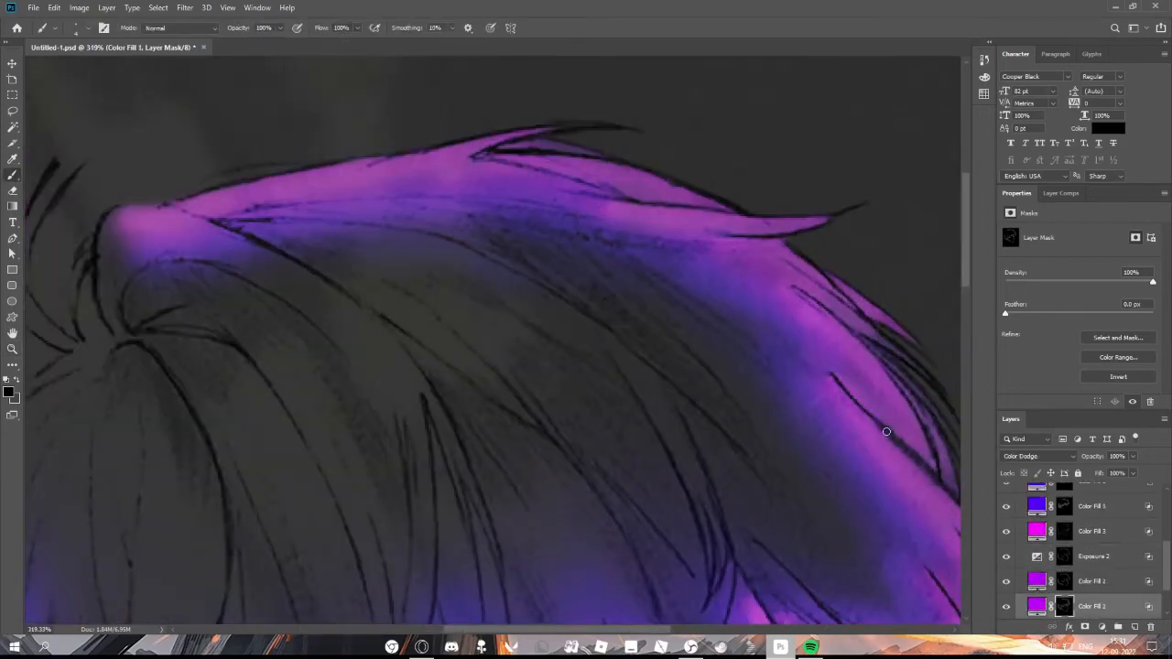
- Refine the purple rim on the Color Fill 1 and Color Fill 2 masks with a soft eraser at 98% flow
{"action": "key", "text": "e"}
{"action": "scroll", "coordinate": [925, 456], "scroll_direction": "down", "scroll_amount": 1}
{"action": "key", "text": "alt+bracketright"}
{"action": "scroll", "coordinate": [926, 449], "scroll_direction": "down", "scroll_amount": 1}
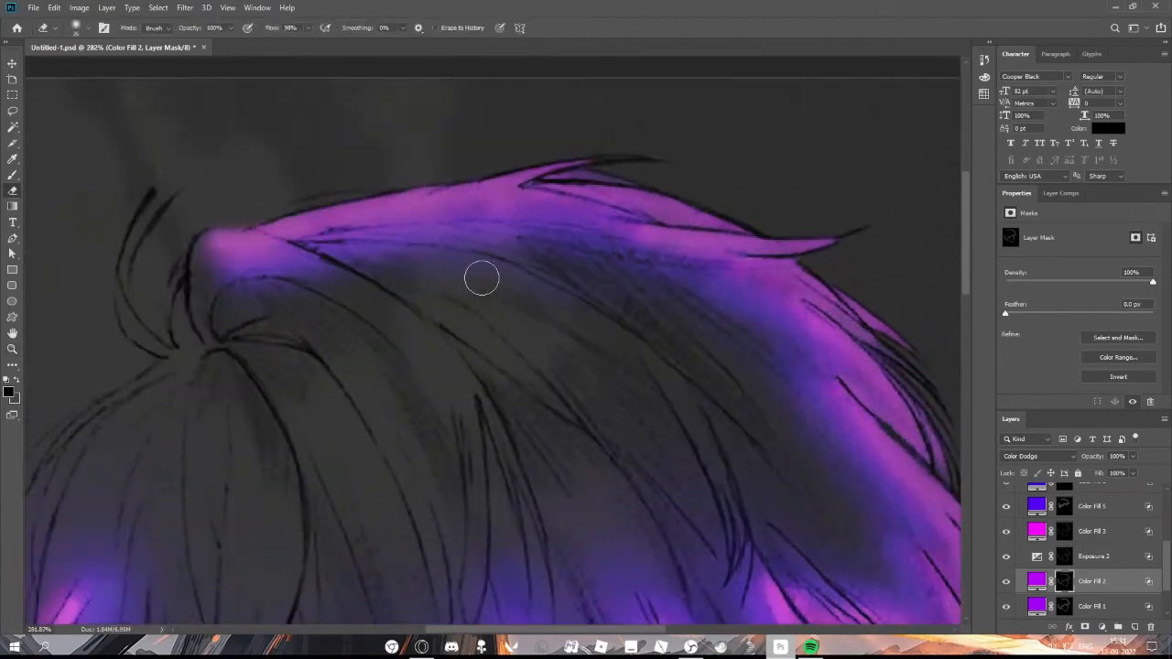
- Strengthen the blue along the rim's inner edge on the Color Fill 6 and Color Fill 7 masks at 98% flow
{"action": "key", "text": "z"}
{"action": "left_click_drag", "start_coordinate": [877, 427], "coordinate": [840, 437]}
{"action": "key", "text": "alt+bracketright"}
{"action": "key", "text": "alt+bracketright"}
{"action": "key", "text": "alt+bracketright"}
{"action": "key", "text": "alt+bracketright"}
{"action": "key", "text": "e"}
{"action": "key", "text": "alt+bracketright"}
{"action": "key", "text": "alt+bracketright"}
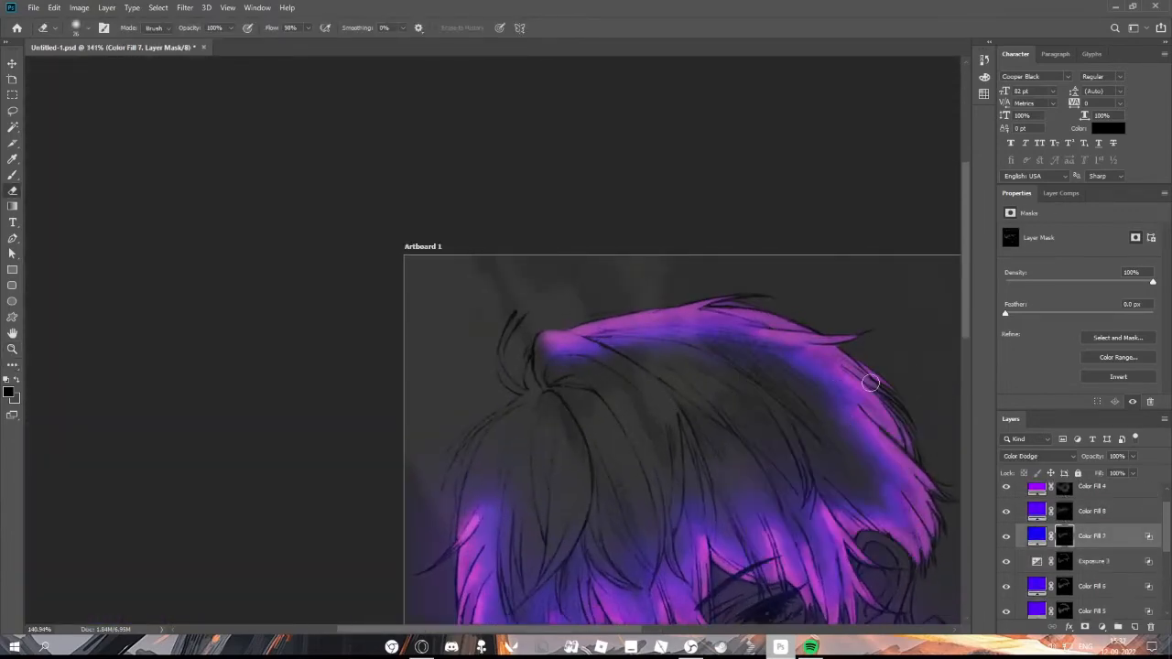
- Add a soft violet glow around the top and back of the hair on the Color Fill 8 mask at 17% flow
{"action": "key", "text": "alt+bracketright"}
{"action": "key", "text": "shift+1"}
{"action": "key", "text": "shift+7"}
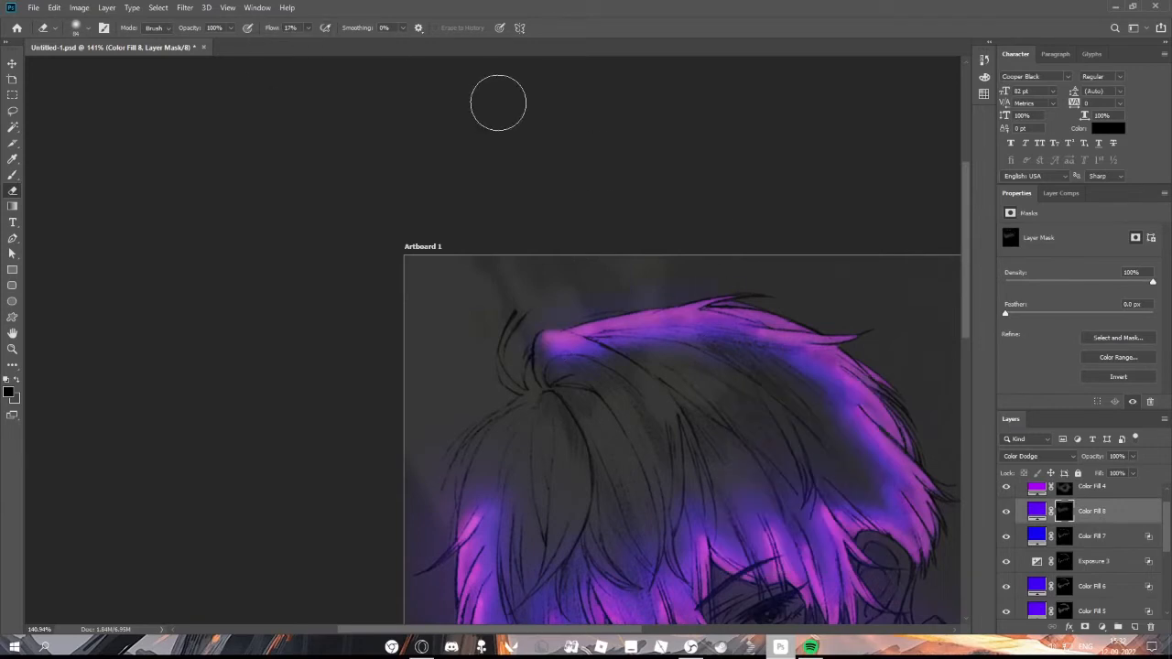
{"action": "key", "text": "z"}
{"action": "mouse_move", "coordinate": [838, 288]}
{"action": "left_mouse_down"}
{"action": "mouse_move", "coordinate": [793, 293]}
{"action": "mouse_move", "coordinate": [850, 290]}
{"action": "left_mouse_up"}
- Blend more blue-violet into the upper hair on the Color Fill 5 mask with a soft eraser at 17% flow
{"action": "scroll", "coordinate": [1068, 564], "scroll_direction": "down", "scroll_amount": 1}
{"action": "left_click", "coordinate": [1065, 593]}
{"action": "key", "text": "e"}
{"action": "right_click", "coordinate": [625, 338]}
{"action": "left_click_drag", "start_coordinate": [709, 368], "coordinate": [697, 369]}
{"action": "right_click", "coordinate": [590, 388]}
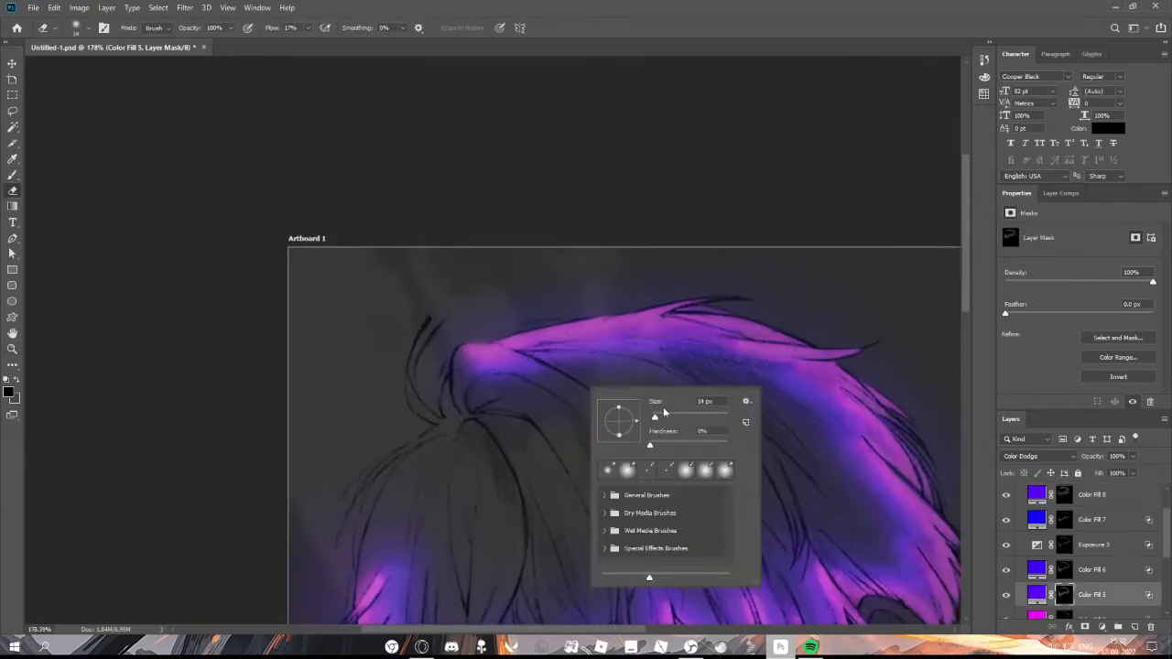
{"action": "left_click_drag", "start_coordinate": [661, 417], "coordinate": [663, 418]}
{"action": "left_click", "coordinate": [510, 399]}
{"action": "scroll", "coordinate": [651, 538], "scroll_direction": "down", "scroll_amount": 5}
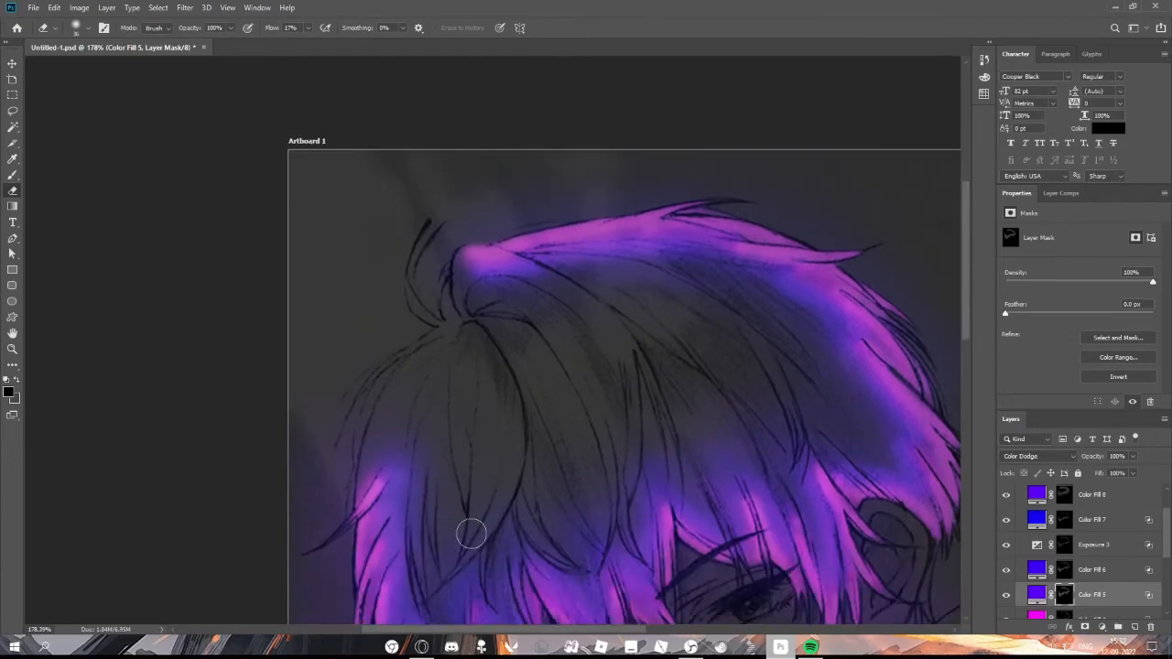
- Blend the blue into the upper and back hair on the Color Fill 6 and Color Fill 7 masks with a soft eraser at 17% flow
{"action": "key", "text": "z"}
{"action": "left_click_drag", "start_coordinate": [638, 355], "coordinate": [580, 376]}
{"action": "left_click_drag", "start_coordinate": [633, 425], "coordinate": [743, 340]}
{"action": "key", "text": "alt+bracketright"}
{"action": "scroll", "coordinate": [809, 331], "scroll_direction": "up", "scroll_amount": 1}
{"action": "key", "text": "e"}
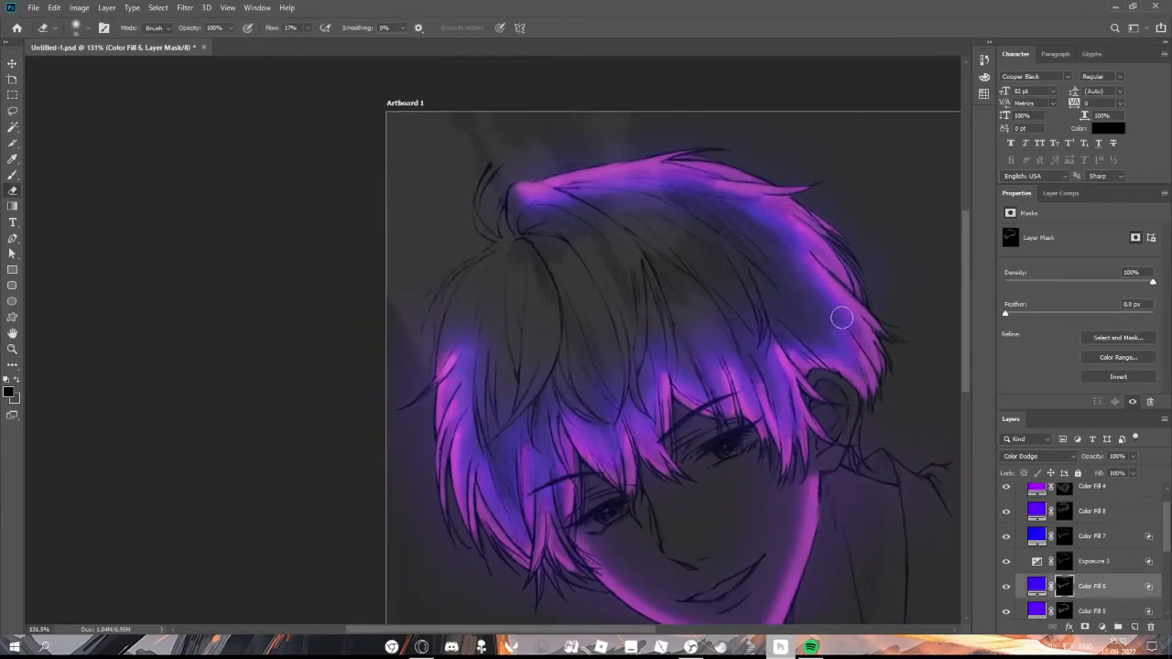
{"action": "key", "text": "alt+bracketright"}
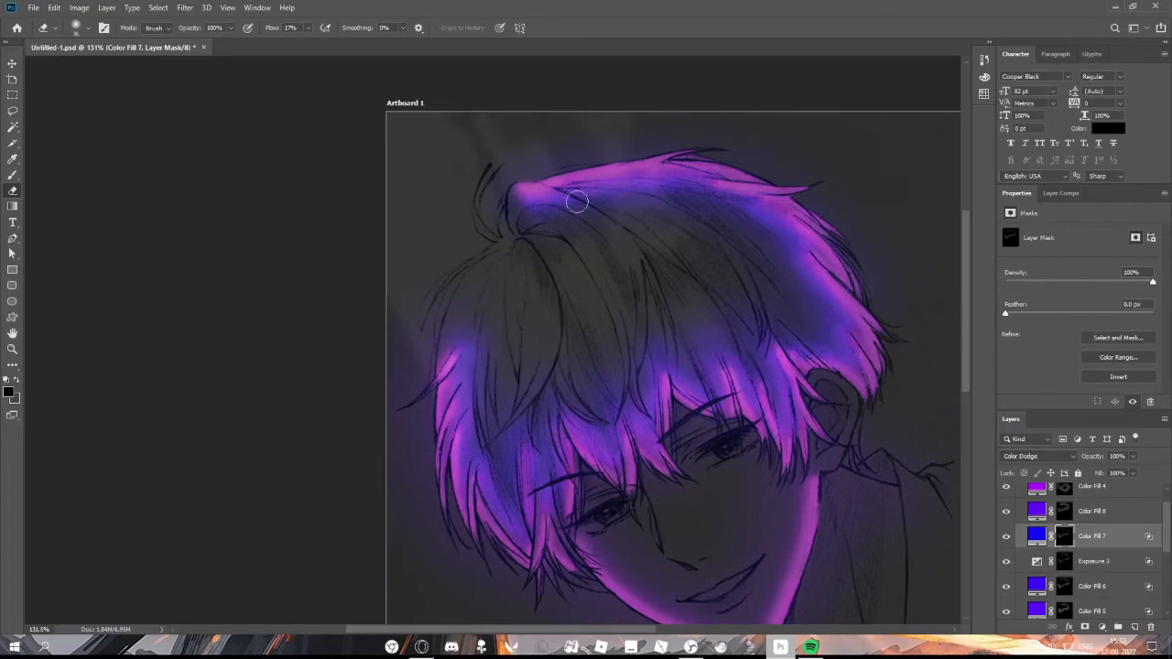
- Soften the purple glow around the hair on the Color Fill 4 mask with a 120 px soft eraser at 17% flow
{"action": "key", "text": "z"}
{"action": "mouse_move", "coordinate": [893, 391]}
{"action": "left_mouse_down"}
{"action": "mouse_move", "coordinate": [844, 407]}
{"action": "mouse_move", "coordinate": [871, 403]}
{"action": "left_mouse_up"}
{"action": "key", "text": "alt+bracketright"}
{"action": "key", "text": "alt+bracketright"}
{"action": "right_click", "coordinate": [760, 308]}
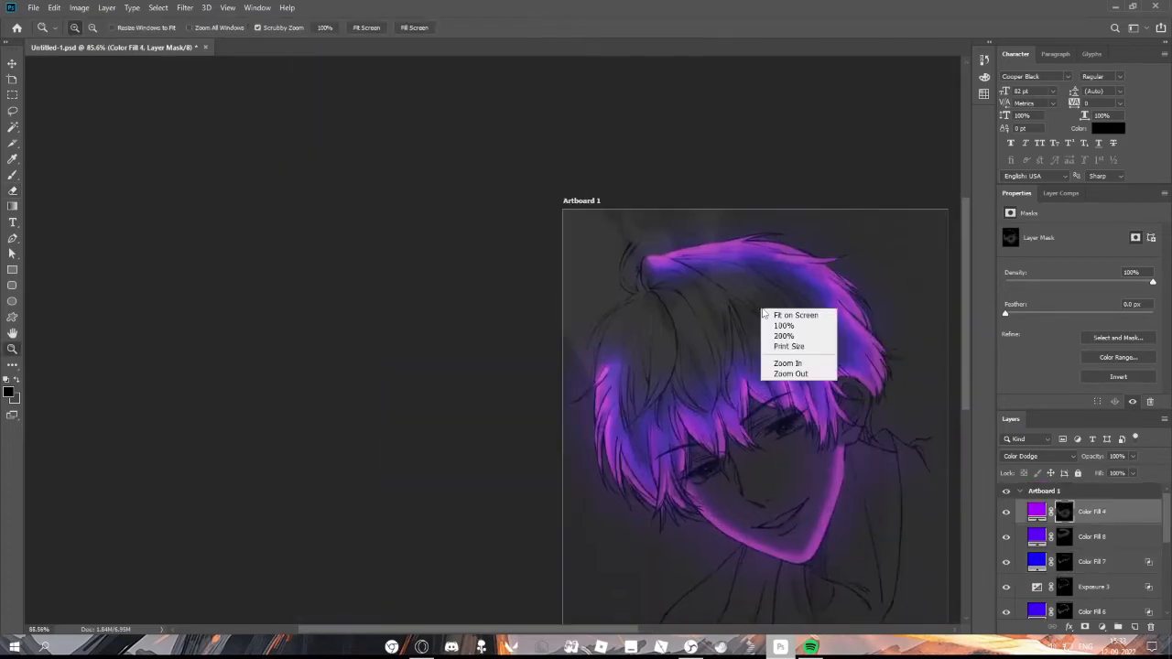
{"action": "key", "text": "e"}
{"action": "right_click", "coordinate": [749, 213]}
{"action": "right_click", "coordinate": [746, 268]}
{"action": "left_click_drag", "start_coordinate": [843, 300], "coordinate": [854, 300]}
{"action": "key", "text": "Return"}
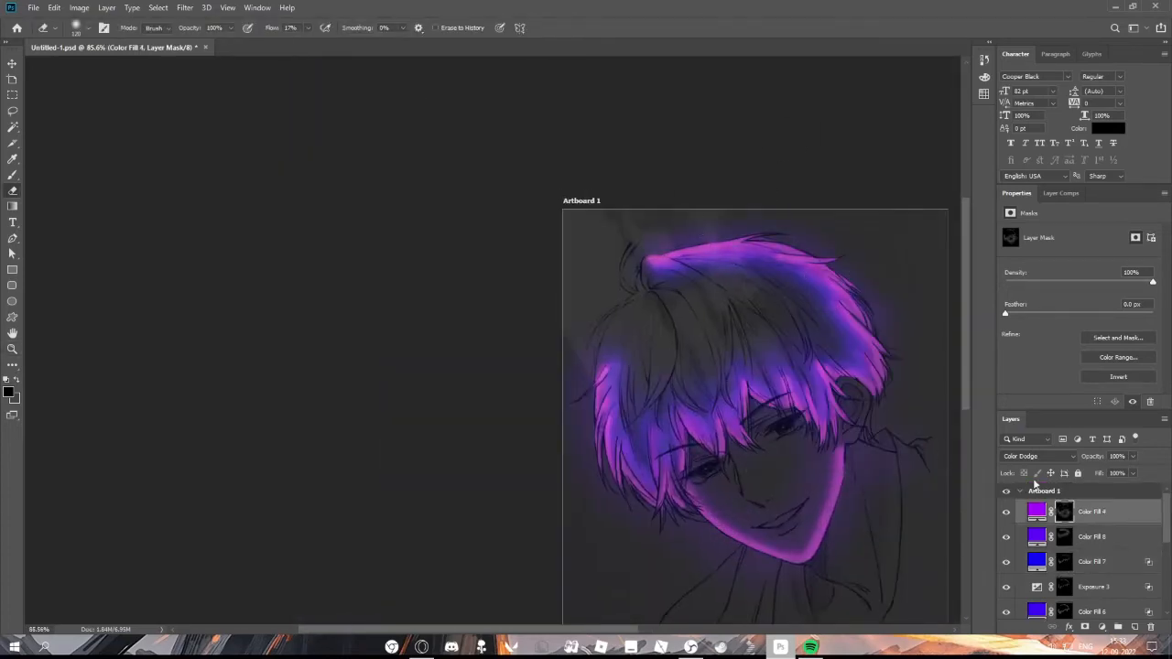
- Widen the violet glow above and behind the hair on the Color Fill 8 mask with an enlarged soft eraser
{"action": "left_click", "coordinate": [1064, 537]}
{"action": "right_click", "coordinate": [831, 285]}
{"action": "left_click_drag", "start_coordinate": [938, 316], "coordinate": [950, 317]}
{"action": "key", "text": "Return"}
- Target the Color Fill 5 mask for the coat edge and reduce the eraser size at 100% flow
{"action": "key", "text": "z"}
{"action": "left_click_drag", "start_coordinate": [864, 260], "coordinate": [885, 356]}
{"action": "scroll", "coordinate": [820, 364], "scroll_direction": "down", "scroll_amount": 1}
{"action": "scroll", "coordinate": [884, 357], "scroll_direction": "up", "scroll_amount": 1}
{"action": "key", "text": "alt+bracketleft"}
{"action": "key", "text": "alt+bracketleft"}
{"action": "key", "text": "alt+bracketleft"}
{"action": "key", "text": "alt+bracketleft"}
{"action": "left_click_drag", "start_coordinate": [575, 629], "coordinate": [653, 629]}
{"action": "key", "text": "v"}
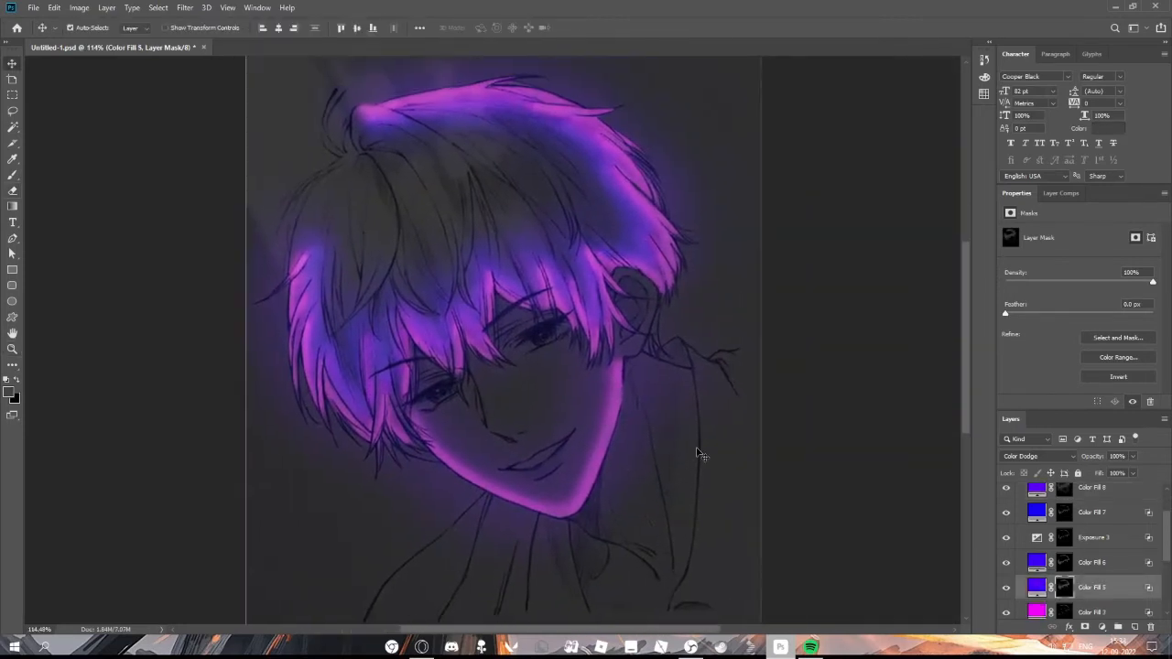
{"action": "key", "text": "e"}
{"action": "right_click", "coordinate": [701, 375]}
{"action": "left_click_drag", "start_coordinate": [808, 406], "coordinate": [777, 406]}
{"action": "key", "text": "Return"}
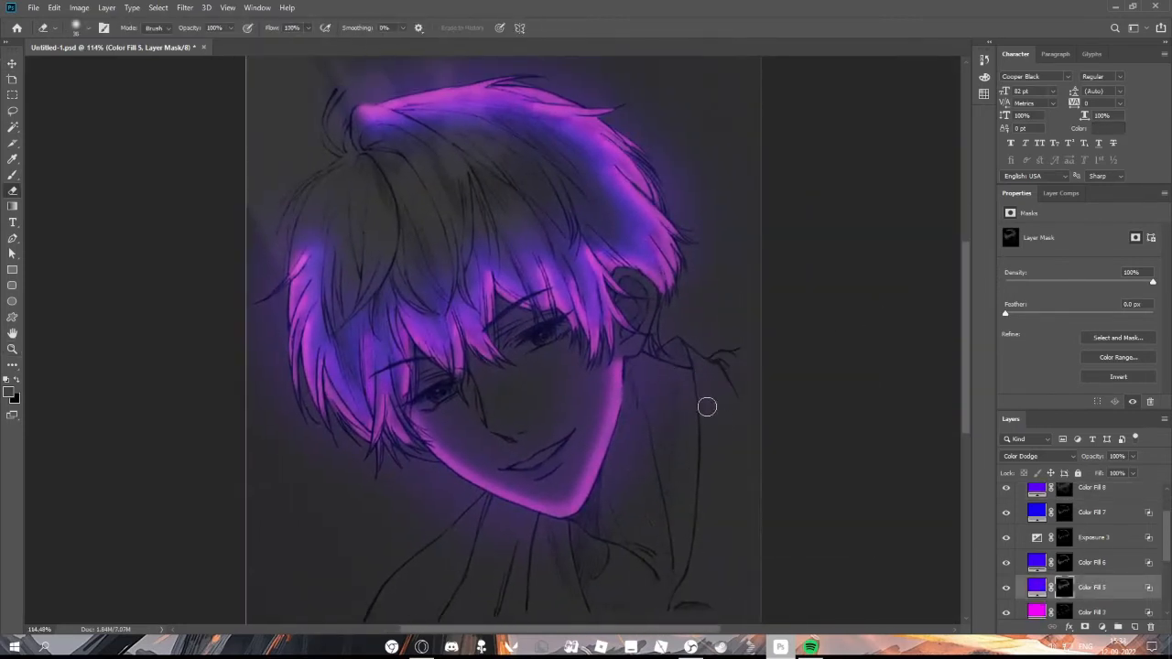
- Paint a blue-violet rim down the outer side of the coat's collar line on the Color Fill 5 mask with a soft brush at 100% flow
{"action": "key", "text": "b"}
{"action": "right_click", "coordinate": [711, 427]}
{"action": "key", "text": "Escape"}
{"action": "right_click", "coordinate": [708, 433]}
{"action": "key", "text": "Escape"}
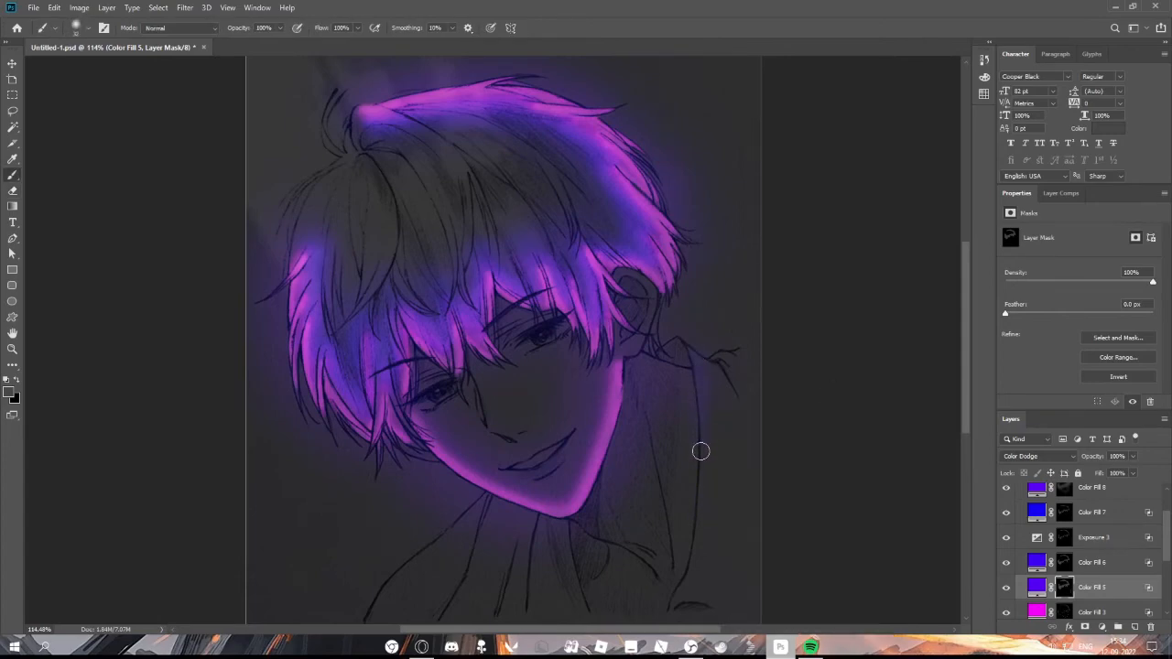
{"action": "scroll", "coordinate": [700, 450], "scroll_direction": "up", "scroll_amount": 2}
{"action": "right_click", "coordinate": [686, 314]}
{"action": "key", "text": "Escape"}
{"action": "scroll", "coordinate": [696, 489], "scroll_direction": "down", "scroll_amount": 3}
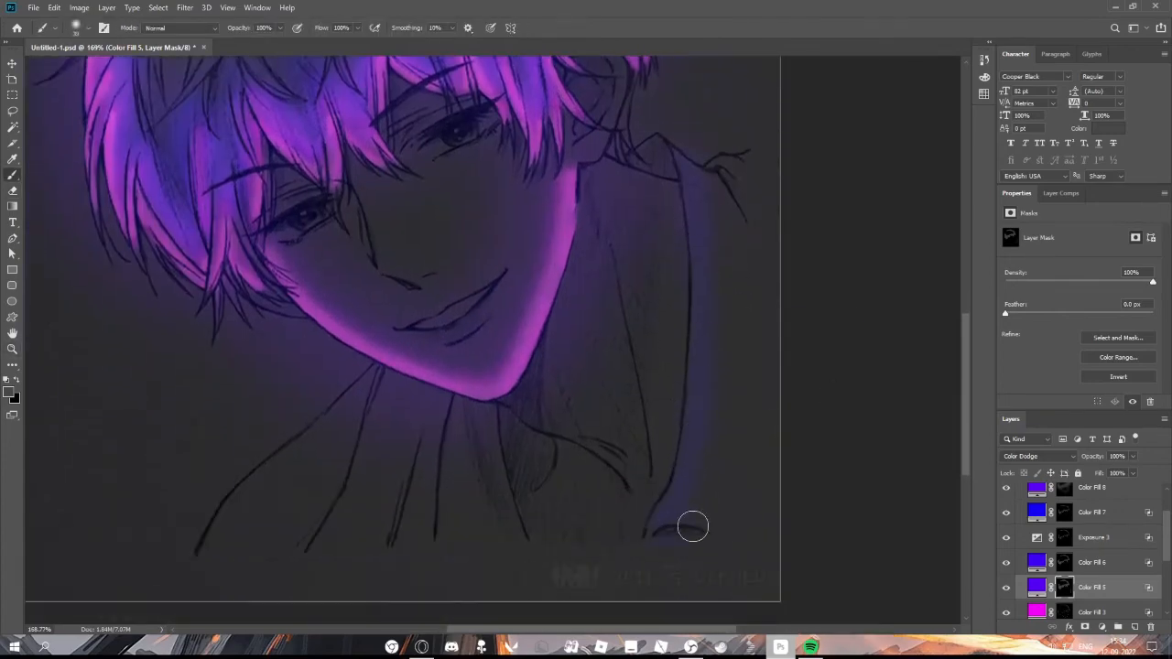
- Clean up the coat rim from the shoulder to its lower tip on the Color Fill 5 mask with a 25 px eraser at 100% flow
{"action": "scroll", "coordinate": [693, 527], "scroll_direction": "up", "scroll_amount": 3}
{"action": "key", "text": "alt+bracketright"}
{"action": "key", "text": "e"}
{"action": "right_click", "coordinate": [701, 332]}
{"action": "key", "text": "Escape"}
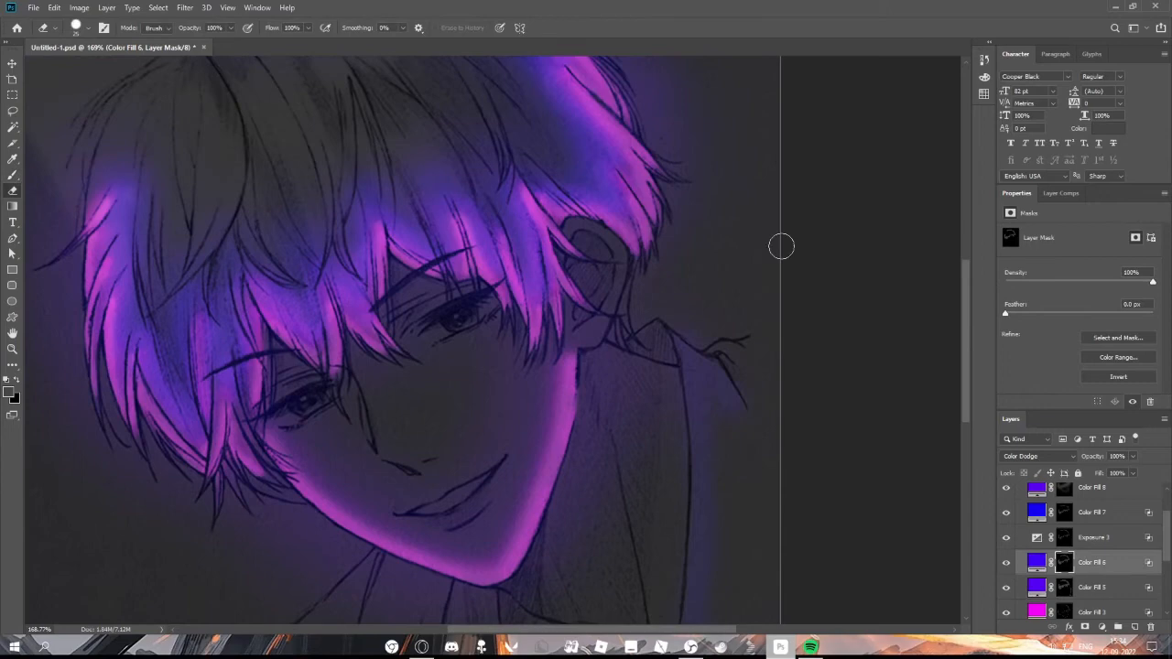
{"action": "right_click", "coordinate": [692, 324]}
{"action": "key", "text": "Escape"}
{"action": "key", "text": "alt+bracketleft"}
{"action": "scroll", "coordinate": [671, 369], "scroll_direction": "down", "scroll_amount": 3}
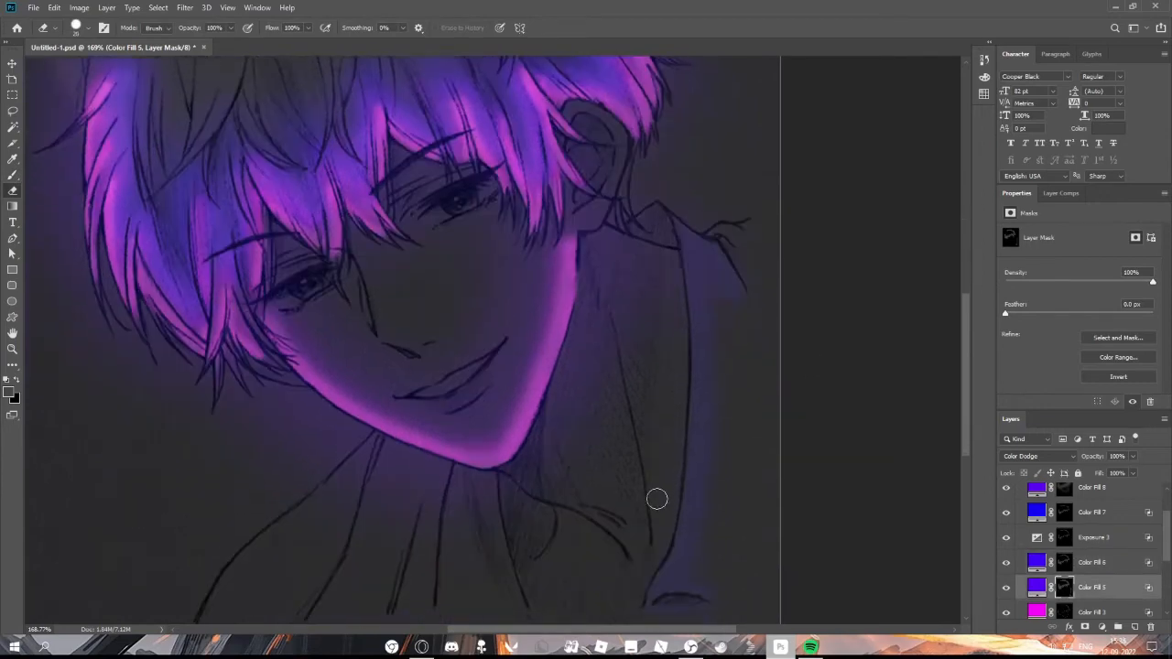
{"action": "scroll", "coordinate": [674, 439], "scroll_direction": "up", "scroll_amount": 3}
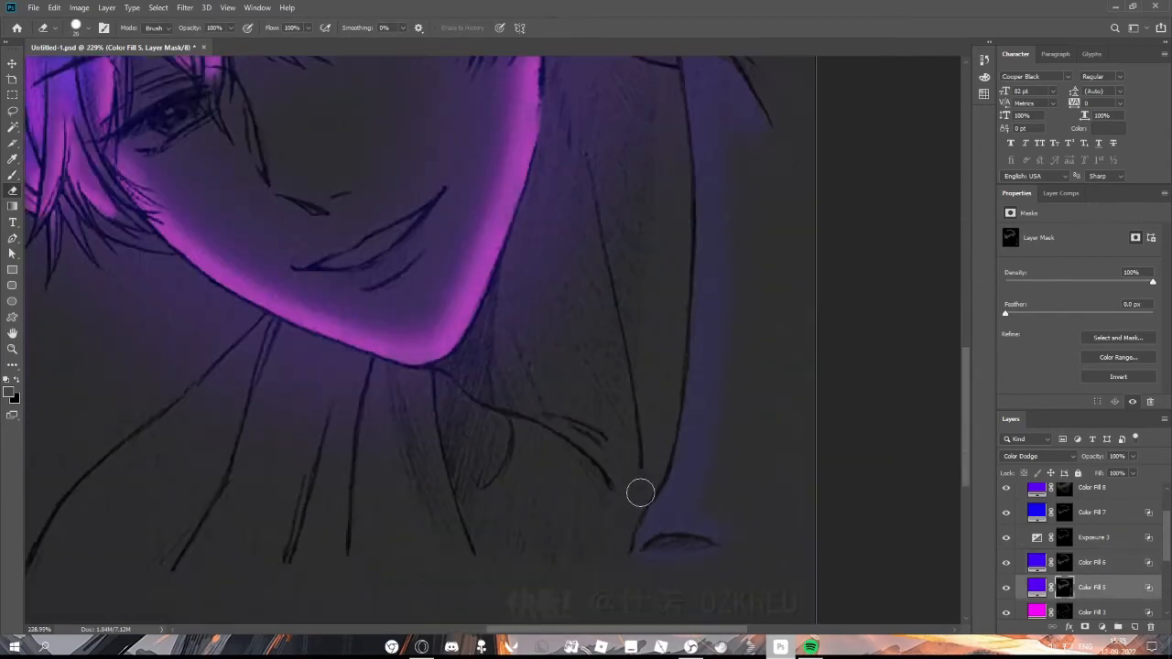
{"action": "scroll", "coordinate": [652, 504], "scroll_direction": "down", "scroll_amount": 1}
{"action": "scroll", "coordinate": [764, 485], "scroll_direction": "down", "scroll_amount": 3}
{"action": "key", "text": "b"}
{"action": "key", "text": "e"}
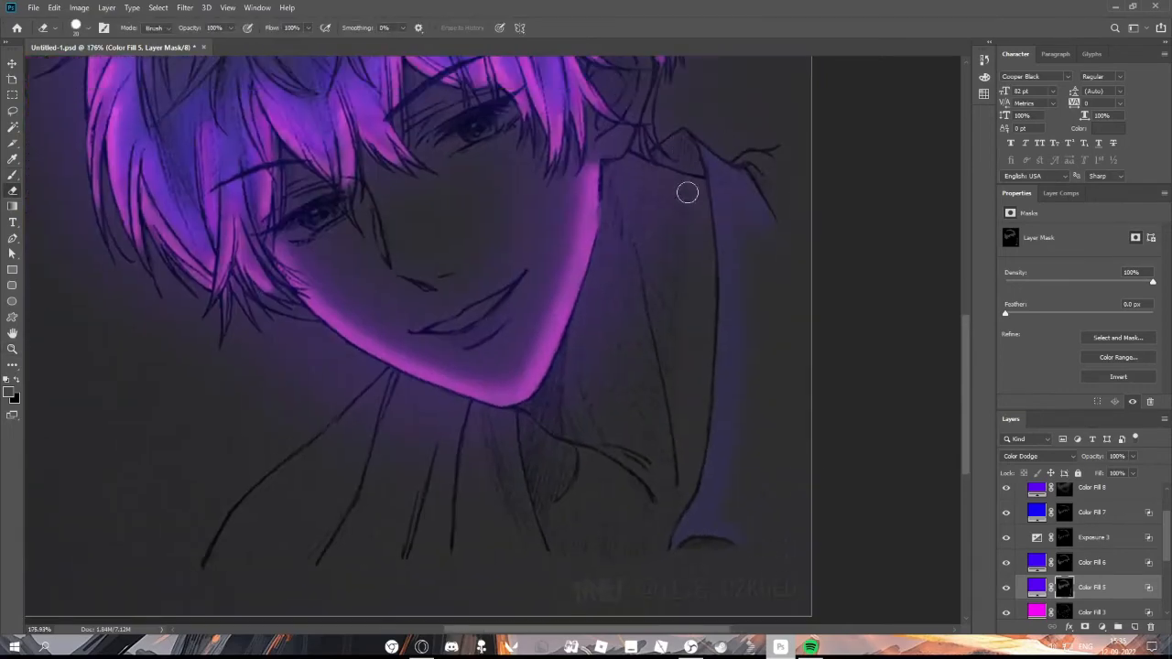
- Paint stronger blue along the coat line and shoulder fold on the Color Fill 6 mask with a smaller soft brush, cleaning the edges with the eraser
{"action": "scroll", "coordinate": [687, 192], "scroll_direction": "up", "scroll_amount": 1}
{"action": "key", "text": "z"}
{"action": "left_click_drag", "start_coordinate": [750, 304], "coordinate": [787, 303]}
{"action": "left_click", "coordinate": [1064, 562]}
{"action": "key", "text": "b"}
{"action": "scroll", "coordinate": [702, 222], "scroll_direction": "up", "scroll_amount": 1}
{"action": "right_click", "coordinate": [704, 308]}
{"action": "left_click_drag", "start_coordinate": [784, 361], "coordinate": [776, 361]}
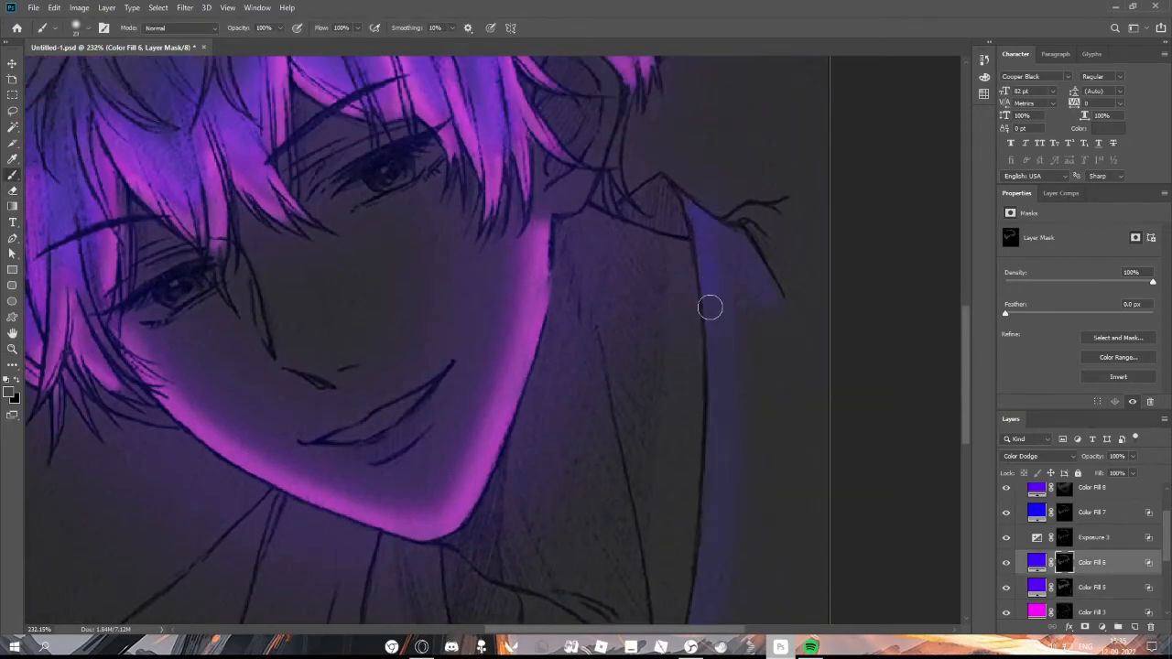
{"action": "scroll", "coordinate": [710, 357], "scroll_direction": "down", "scroll_amount": 3}
{"action": "scroll", "coordinate": [766, 248], "scroll_direction": "up", "scroll_amount": 3}
{"action": "key", "text": "e"}
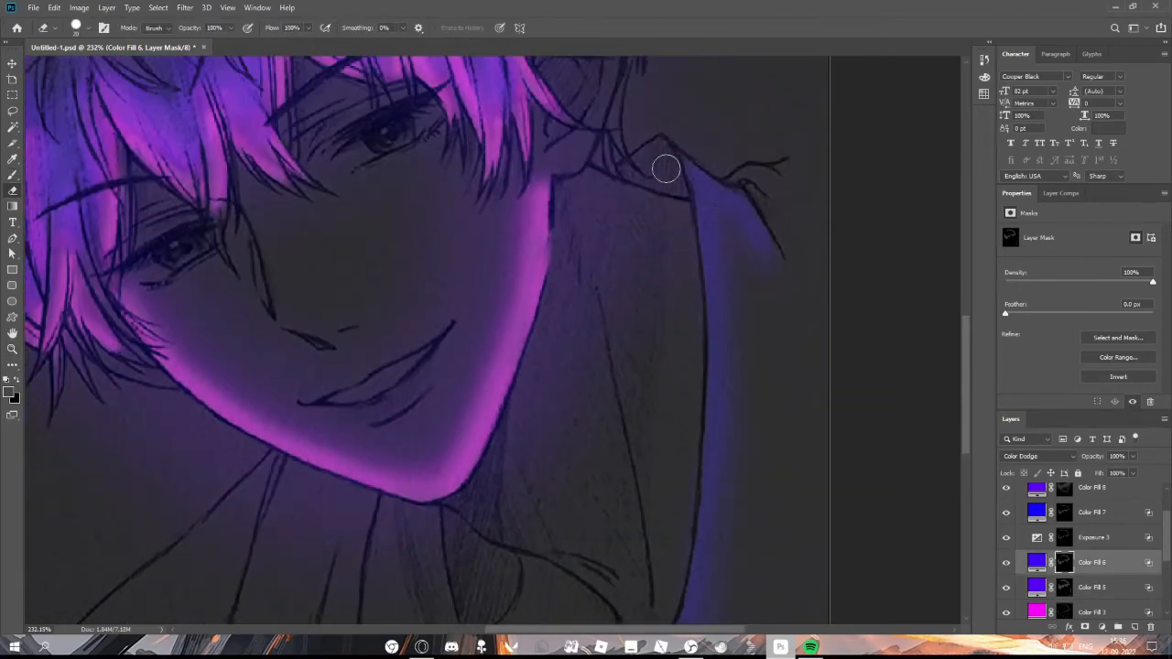
{"action": "scroll", "coordinate": [682, 172], "scroll_direction": "down", "scroll_amount": 1}
{"action": "scroll", "coordinate": [685, 366], "scroll_direction": "down", "scroll_amount": 1}
{"action": "scroll", "coordinate": [672, 498], "scroll_direction": "up", "scroll_amount": 3}
- Brighten the coat rim along its line on the Exposure 3 mask with a 17 px soft brush at 100% flow
{"action": "left_click", "coordinate": [1064, 538]}
{"action": "key", "text": "b"}
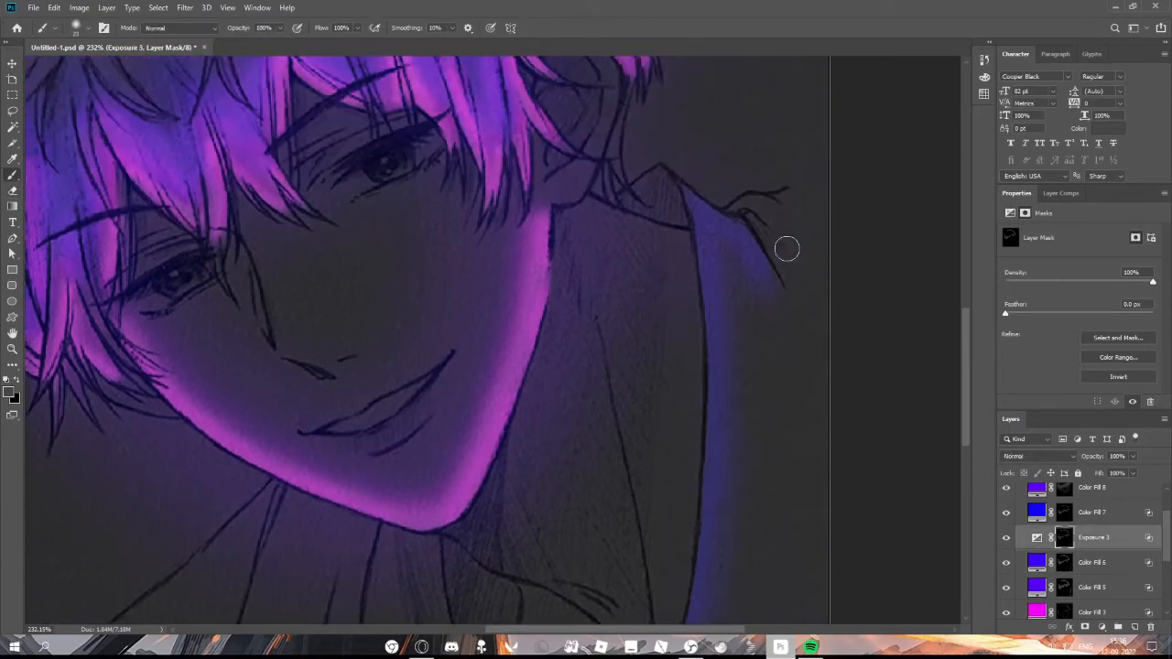
{"action": "right_click", "coordinate": [731, 226]}
{"action": "left_click_drag", "start_coordinate": [810, 270], "coordinate": [805, 270]}
{"action": "left_click", "coordinate": [700, 235]}
{"action": "scroll", "coordinate": [710, 316], "scroll_direction": "down", "scroll_amount": 1}
{"action": "scroll", "coordinate": [691, 512], "scroll_direction": "down", "scroll_amount": 2}
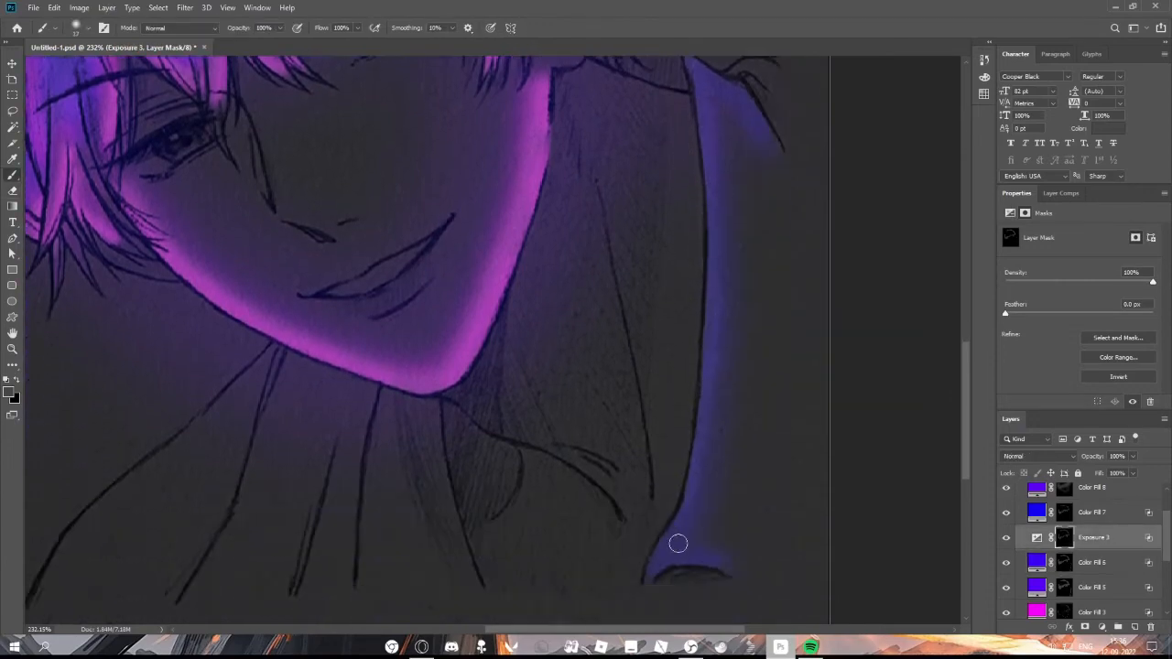
{"action": "scroll", "coordinate": [714, 367], "scroll_direction": "up", "scroll_amount": 2}
- Smooth the coat rim's outer fade on the Color Fill 6 mask with a soft brush at 13% flow
{"action": "key", "text": "alt+bracketleft"}
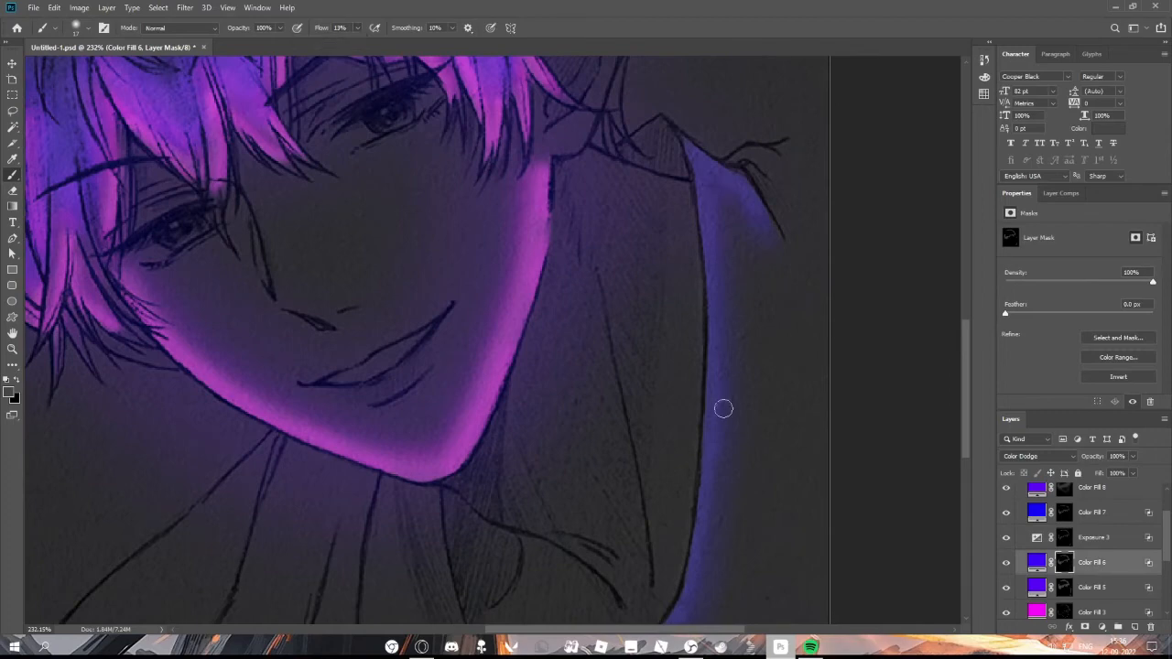
{"action": "scroll", "coordinate": [720, 376], "scroll_direction": "down", "scroll_amount": 3}
{"action": "scroll", "coordinate": [717, 339], "scroll_direction": "up", "scroll_amount": 2}
- Paint a saturated blue line along the coat's edge on the Color Fill 7 mask with a 14 px soft brush at 100% flow
{"action": "left_click", "coordinate": [1069, 536]}
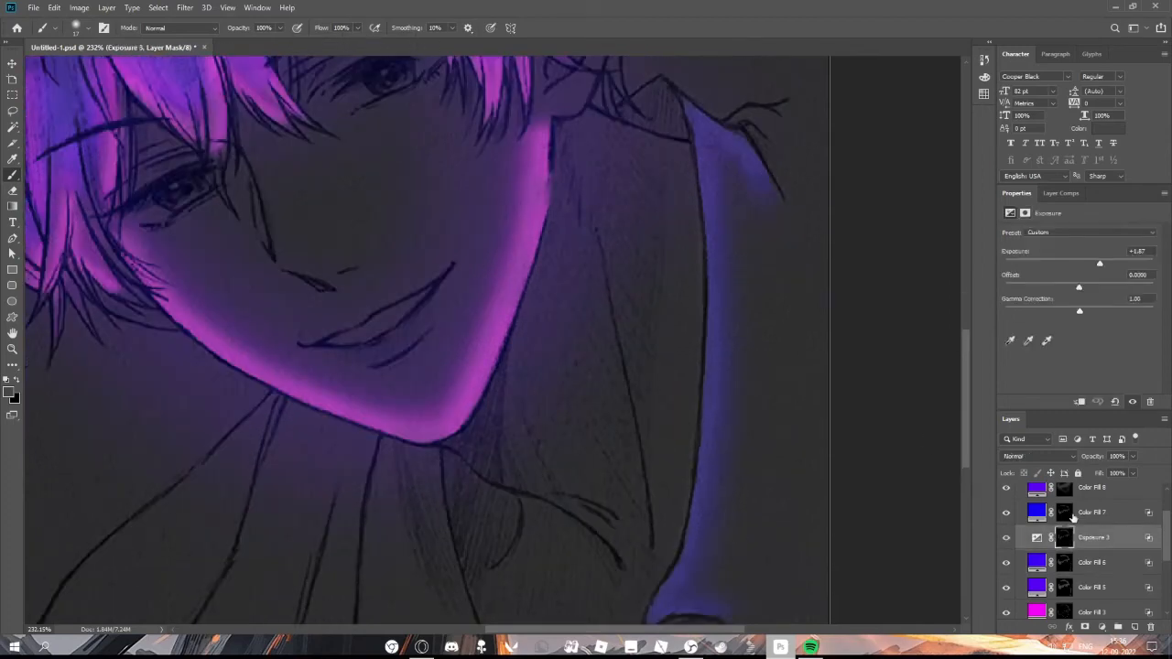
{"action": "left_click", "coordinate": [1070, 513]}
{"action": "scroll", "coordinate": [695, 177], "scroll_direction": "up", "scroll_amount": 3}
{"action": "right_click", "coordinate": [695, 178]}
{"action": "left_click_drag", "start_coordinate": [772, 225], "coordinate": [768, 226]}
{"action": "left_click", "coordinate": [703, 206]}
{"action": "scroll", "coordinate": [778, 229], "scroll_direction": "down", "scroll_amount": 2}
{"action": "key", "text": "e"}
{"action": "key", "text": "b"}
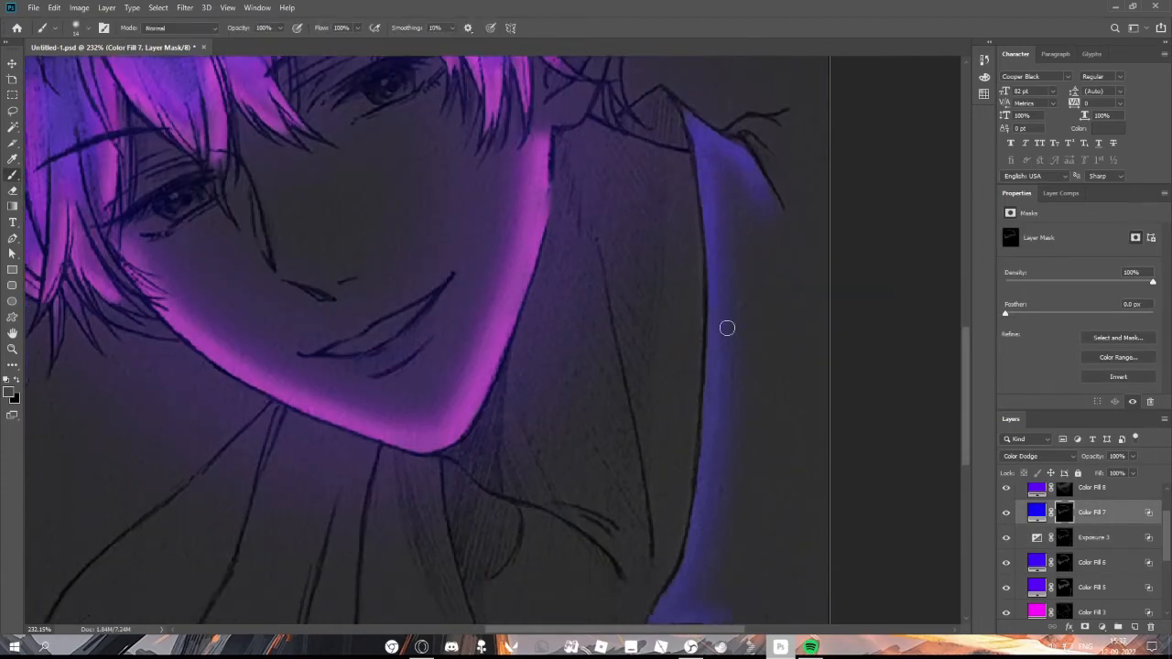
- Blend the coat's blue rim on the Color Fill 7 mask with a larger, lower-flow brush and clean its edge with the eraser
{"action": "scroll", "coordinate": [727, 326], "scroll_direction": "down", "scroll_amount": 2}
{"action": "right_click", "coordinate": [717, 283]}
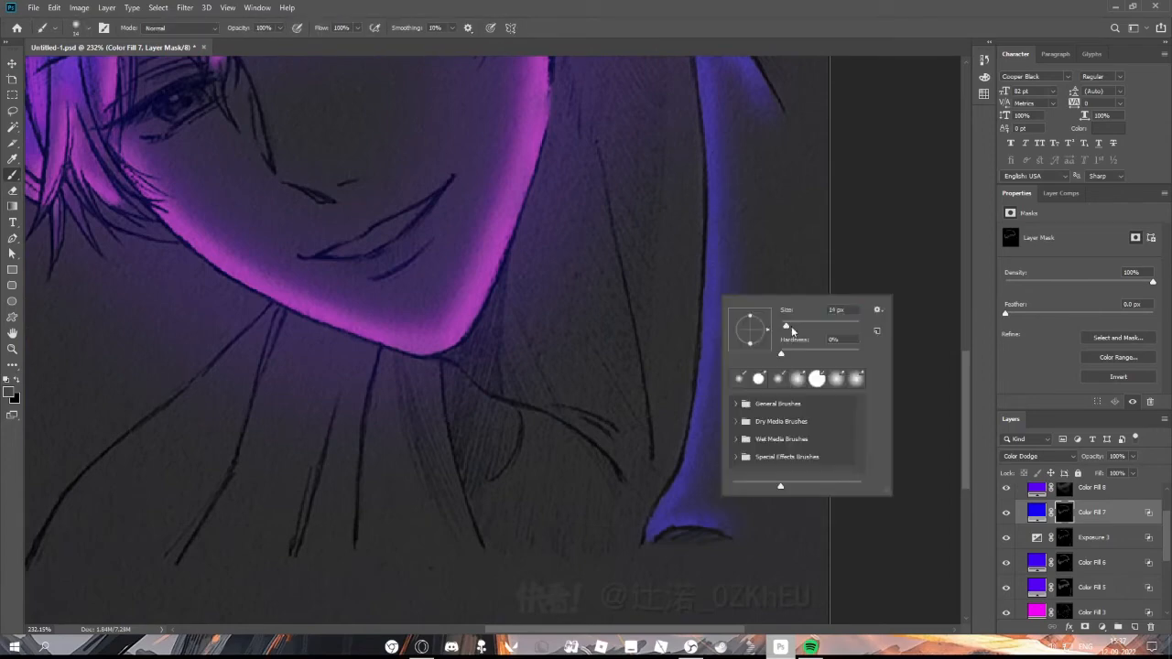
{"action": "left_click_drag", "start_coordinate": [788, 329], "coordinate": [794, 329]}
{"action": "left_click", "coordinate": [877, 236]}
{"action": "left_click", "coordinate": [358, 29]}
{"action": "left_click_drag", "start_coordinate": [358, 43], "coordinate": [310, 44]}
{"action": "scroll", "coordinate": [715, 212], "scroll_direction": "up", "scroll_amount": 2}
{"action": "key", "text": "e"}
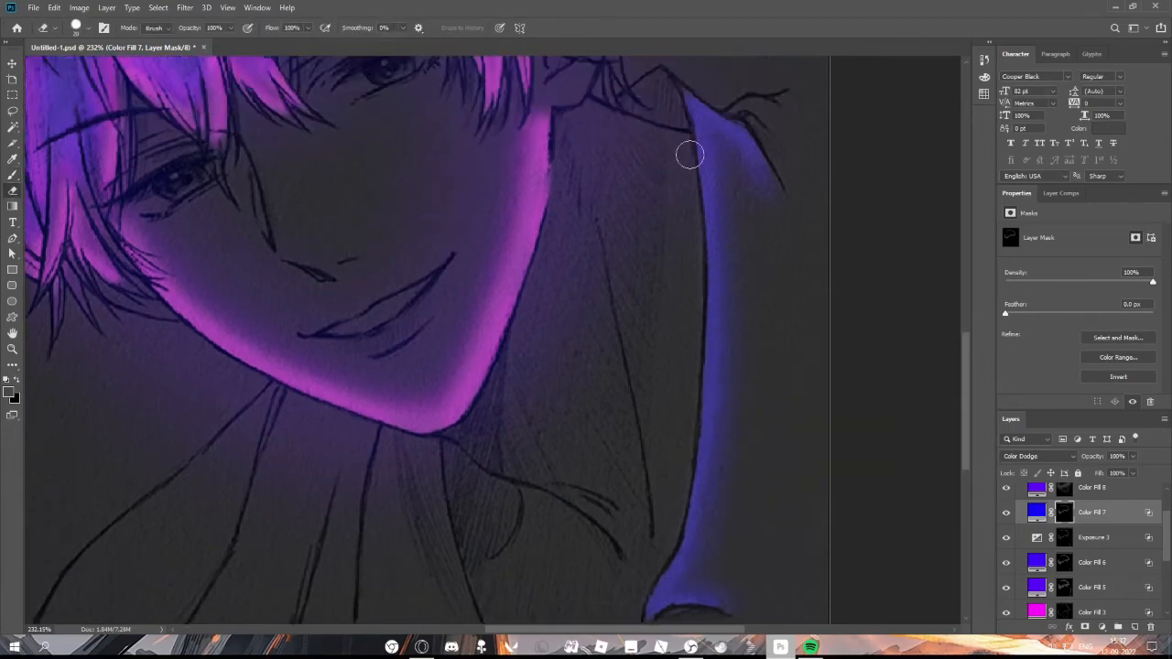
{"action": "left_click", "coordinate": [1062, 537]}
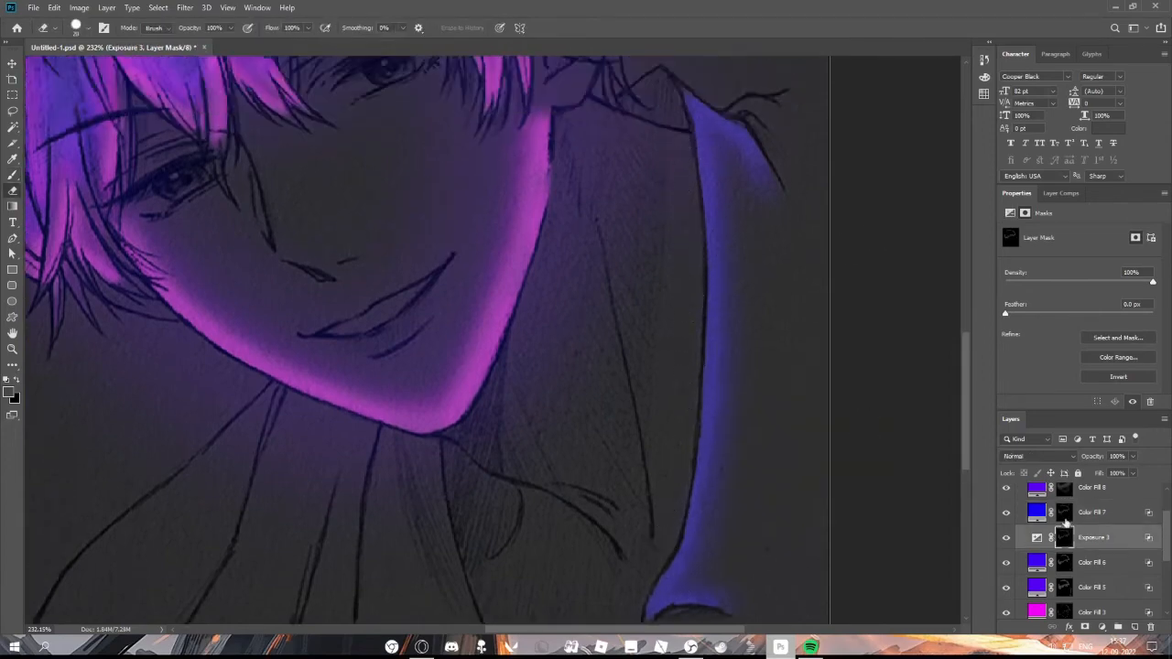
{"action": "left_click", "coordinate": [1064, 514]}
- Add a soft violet glow around the coat and shoulder on the Color Fill 8 mask with a large soft brush at low flow
{"action": "key", "text": "z"}
{"action": "mouse_move", "coordinate": [759, 196]}
{"action": "left_mouse_down"}
{"action": "mouse_move", "coordinate": [708, 223]}
{"action": "mouse_move", "coordinate": [735, 223]}
{"action": "left_mouse_up"}
{"action": "left_click", "coordinate": [1063, 537]}
{"action": "key", "text": "e"}
{"action": "right_click", "coordinate": [758, 280]}
{"action": "left_click_drag", "start_coordinate": [830, 309], "coordinate": [857, 310]}
{"action": "key", "text": "Return"}
{"action": "key", "text": "b"}
{"action": "right_click", "coordinate": [728, 463]}
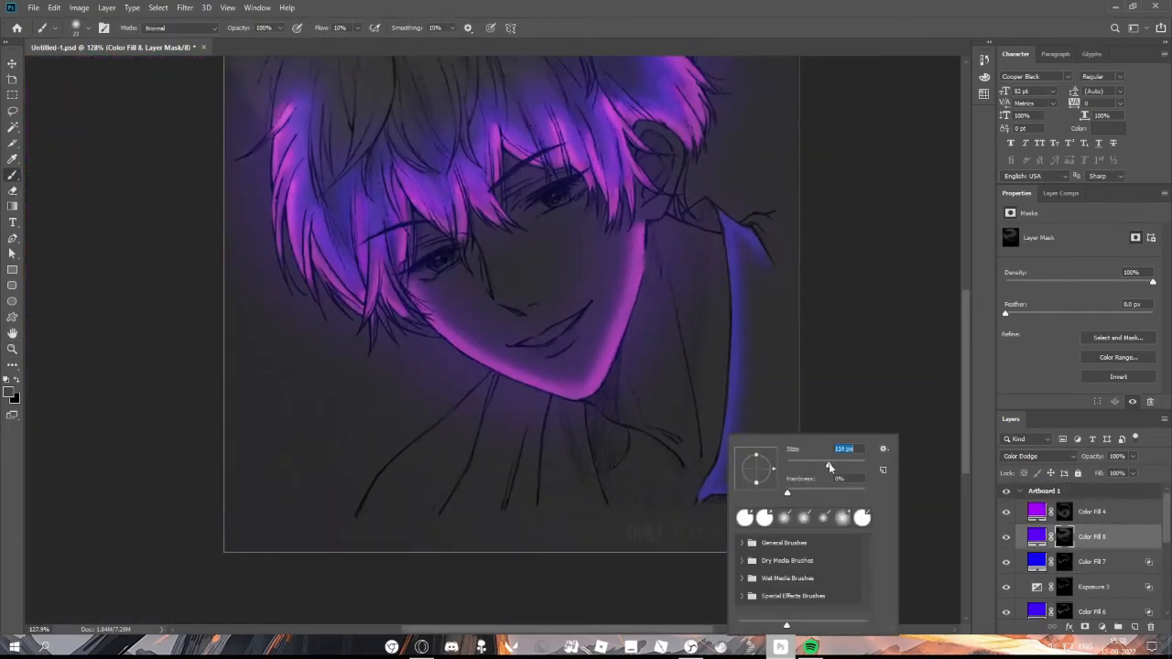
{"action": "key", "text": "Return"}
{"action": "key", "text": "x"}
- Fill the small inner collar behind the neck with purple on the Color Fill 1 mask using the eraser
{"action": "key", "text": "z"}
{"action": "left_click_drag", "start_coordinate": [836, 351], "coordinate": [882, 343]}
{"action": "scroll", "coordinate": [882, 342], "scroll_direction": "up", "scroll_amount": 3}
{"action": "scroll", "coordinate": [1068, 561], "scroll_direction": "down", "scroll_amount": 10}
{"action": "left_click", "coordinate": [1068, 560]}
{"action": "key", "text": "b"}
{"action": "scroll", "coordinate": [709, 344], "scroll_direction": "up", "scroll_amount": 3}
{"action": "right_click", "coordinate": [701, 350]}
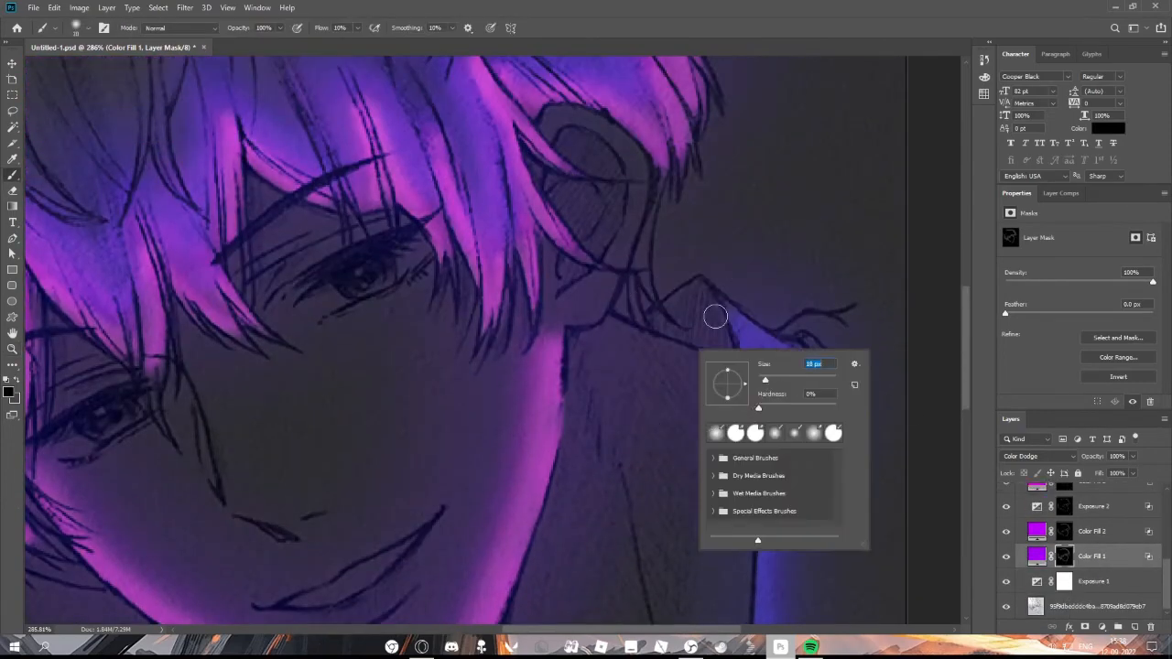
{"action": "left_click", "coordinate": [694, 311]}
{"action": "left_click_drag", "start_coordinate": [774, 383], "coordinate": [765, 346]}
{"action": "key", "text": "e"}
{"action": "right_click", "coordinate": [693, 315]}
{"action": "key", "text": "Return"}
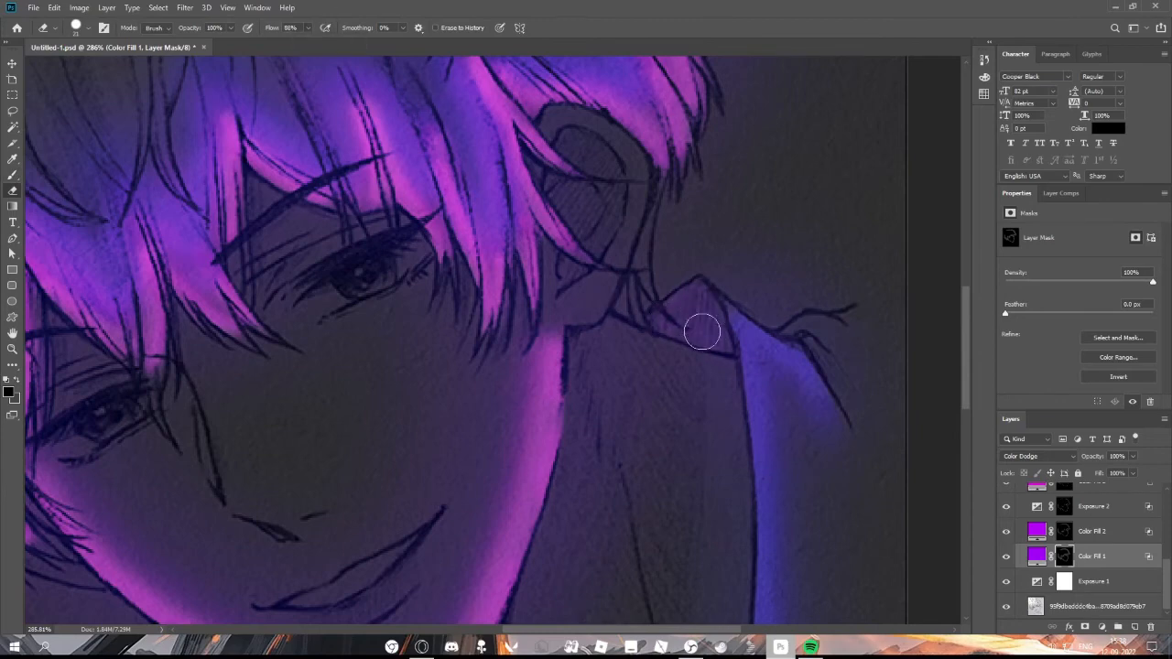
- Intensify and brighten the inner collar's purple on the Color Fill 2 and Exposure 2 masks with the eraser
{"action": "scroll", "coordinate": [687, 266], "scroll_direction": "up", "scroll_amount": 3}
{"action": "left_click", "coordinate": [1064, 531]}
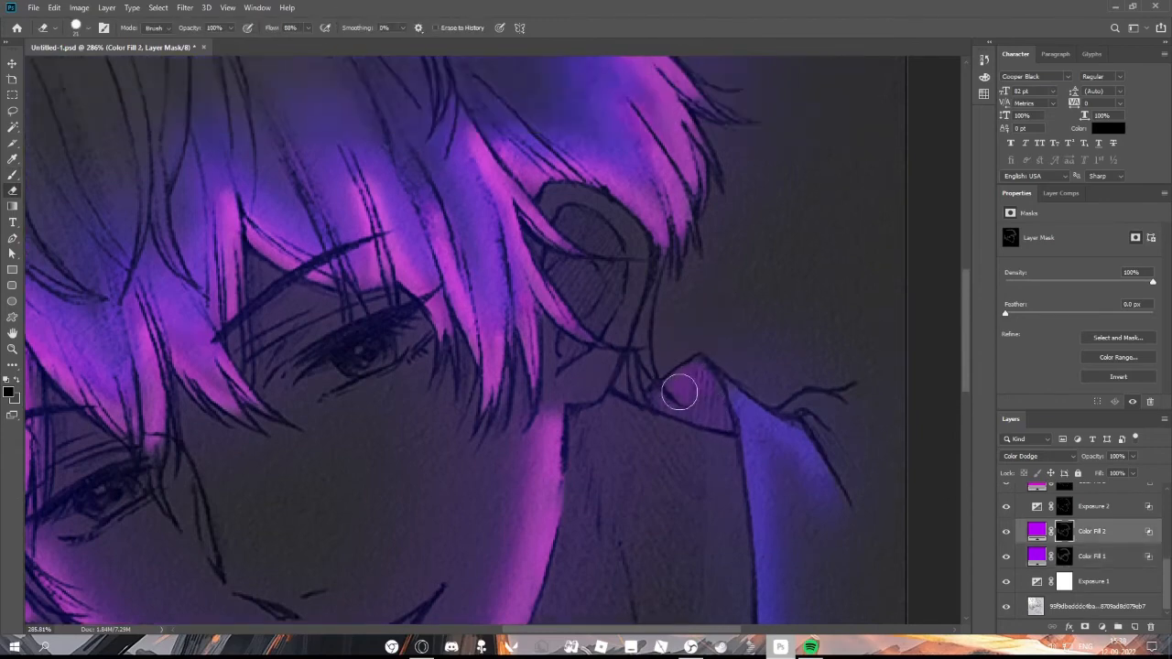
{"action": "key", "text": "alt+]"}
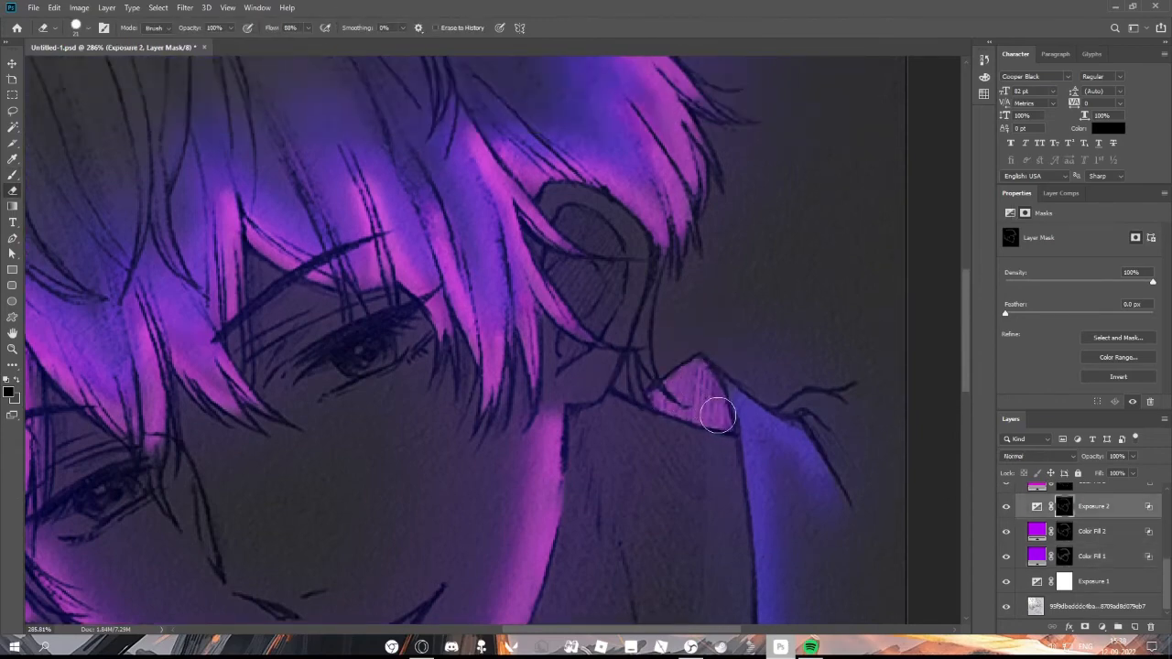
- Refine the inner collar's magenta fill and edges on the Color Fill 2 and Color Fill 3 masks with a soft brush
{"action": "key", "text": "b"}
{"action": "key", "text": "alt+]"}
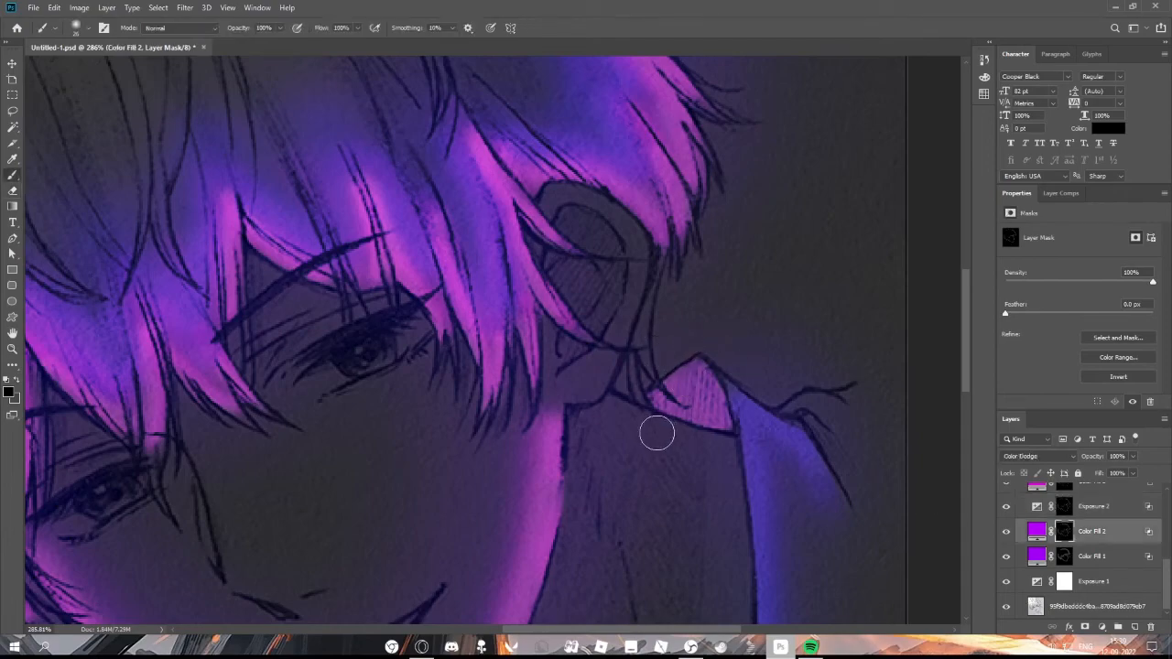
{"action": "key", "text": "z"}
{"action": "key", "text": "b"}
{"action": "mouse_move", "coordinate": [800, 375]}
{"action": "left_mouse_down"}
{"action": "mouse_move", "coordinate": [709, 385]}
{"action": "mouse_move", "coordinate": [876, 386]}
{"action": "left_mouse_up"}
{"action": "key", "text": "z"}
{"action": "key", "text": "b"}
{"action": "scroll", "coordinate": [1064, 533], "scroll_direction": "up", "scroll_amount": 5}
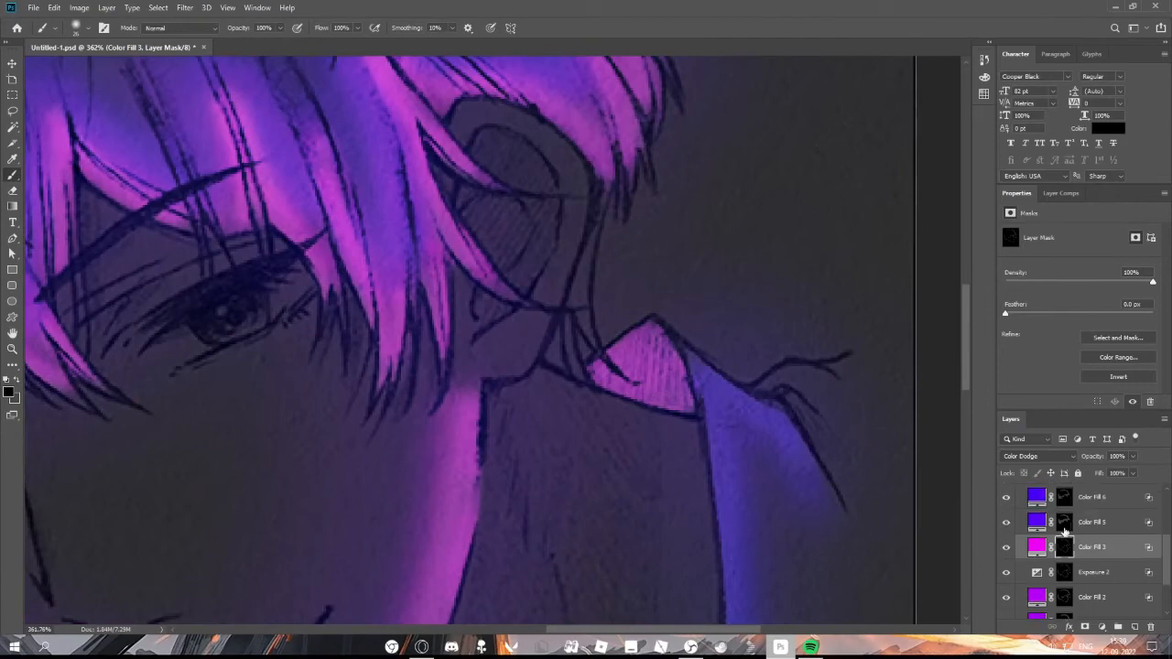
- Add a soft purple glow around the inner collar on the Color Fill 4 mask with a resized eraser at low flow
{"action": "left_click", "coordinate": [1064, 513]}
{"action": "key", "text": "e"}
{"action": "right_click", "coordinate": [657, 388]}
{"action": "left_click", "coordinate": [1006, 313]}
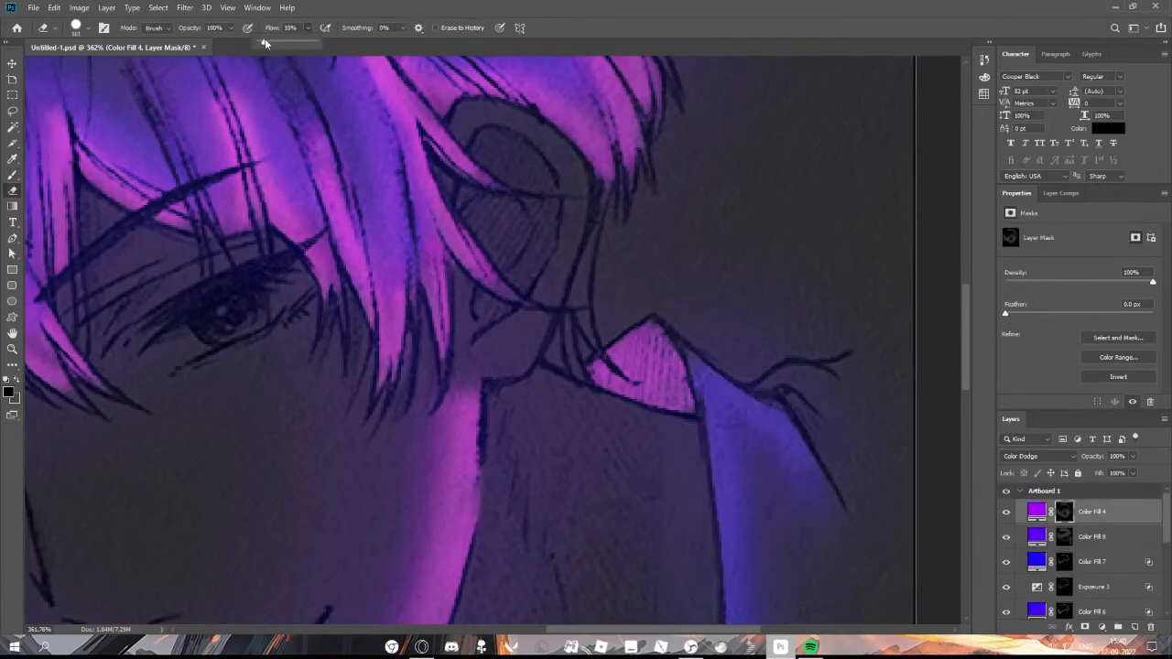
{"action": "left_click", "coordinate": [643, 347]}
{"action": "right_click", "coordinate": [677, 324]}
{"action": "left_click_drag", "start_coordinate": [824, 380], "coordinate": [741, 380]}
{"action": "left_click", "coordinate": [922, 309]}
- Undo the last two changes to the collar glow and make the Color Fill 4 mask active for erasing
{"action": "key", "text": "ctrl+z"}
{"action": "key", "text": "ctrl+z"}
{"action": "key", "text": "v"}
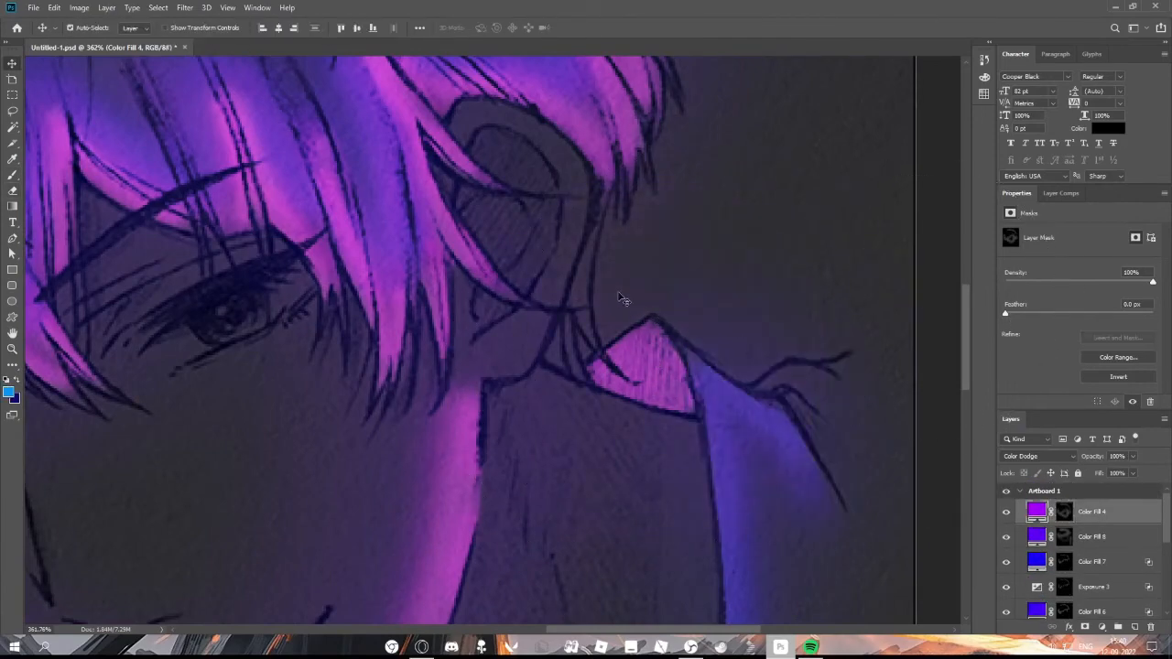
{"action": "key", "text": "e"}
{"action": "key", "text": "ctrl+\\"}
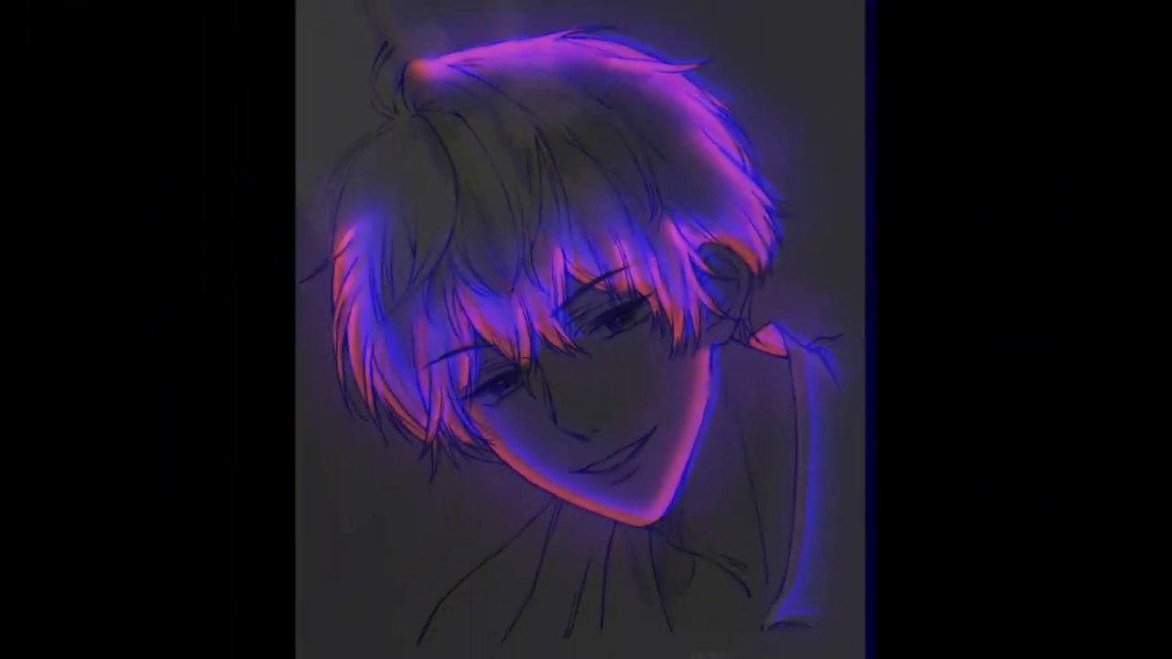